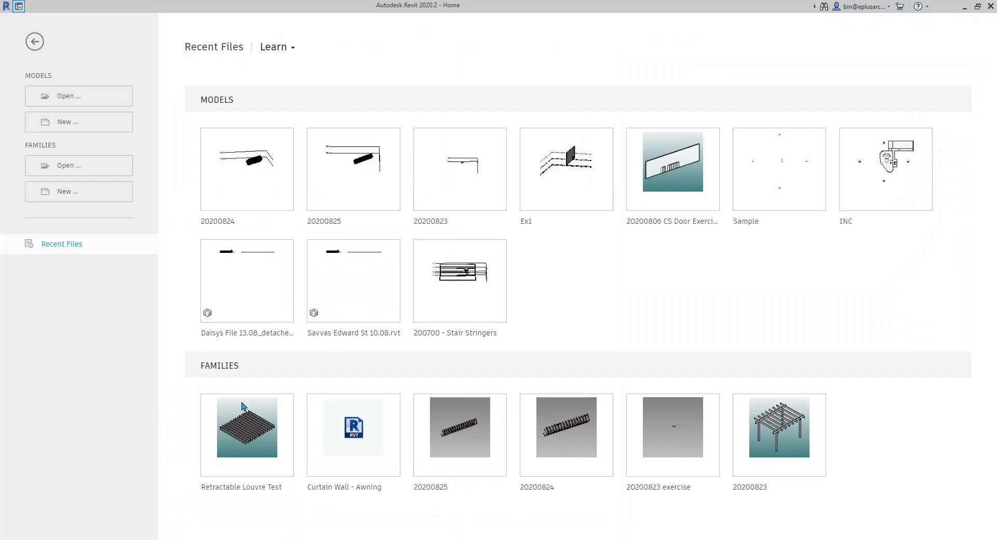
Start a new family, and snip the curved timber lattice from the browser's reference photo with the Snipping Tool
click(85, 193)
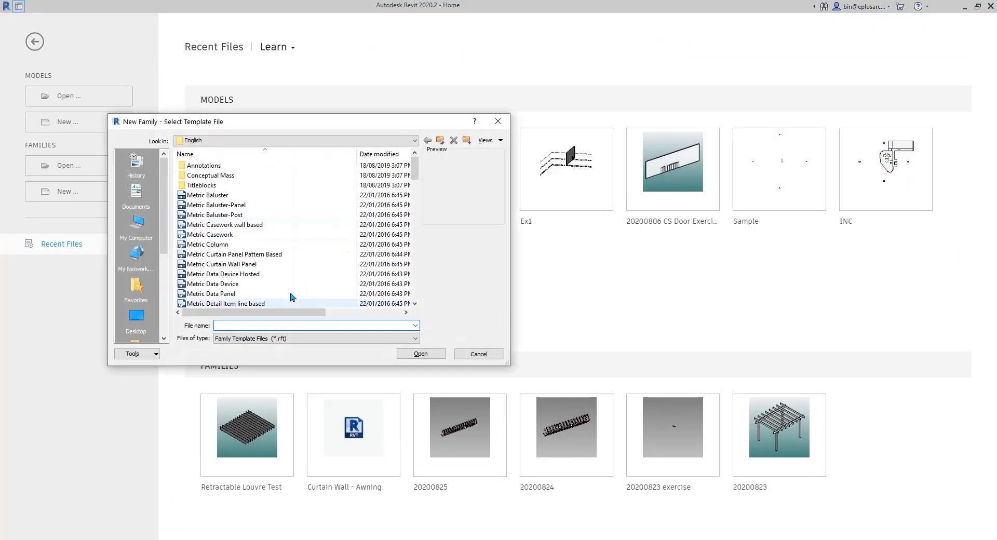
click(381, 485)
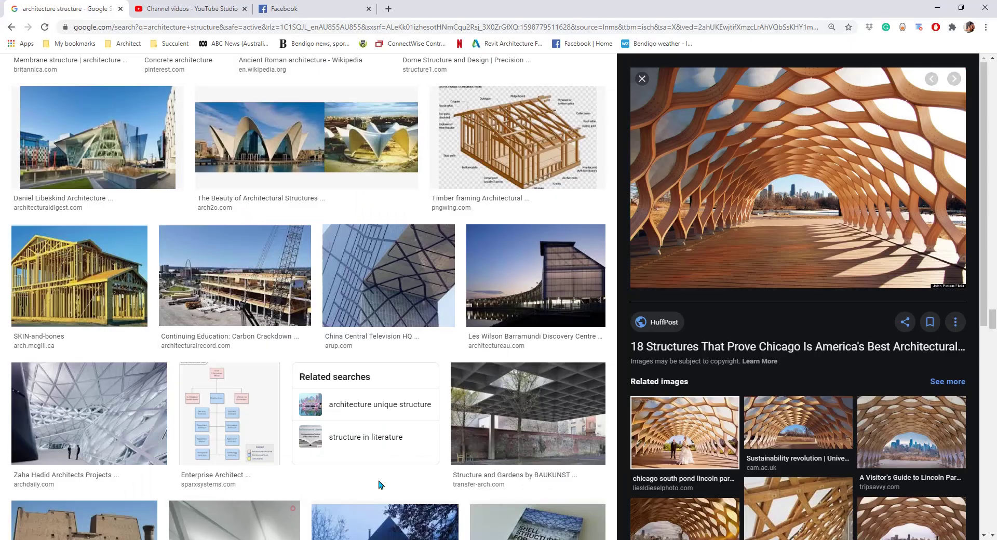
click(340, 539)
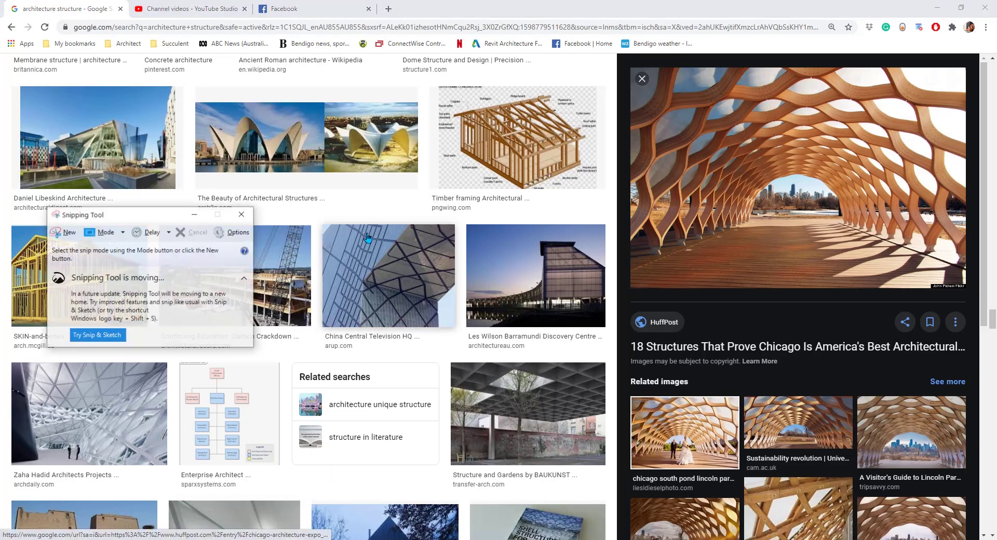
click(68, 234)
click(71, 233)
drag(644, 78, 831, 214)
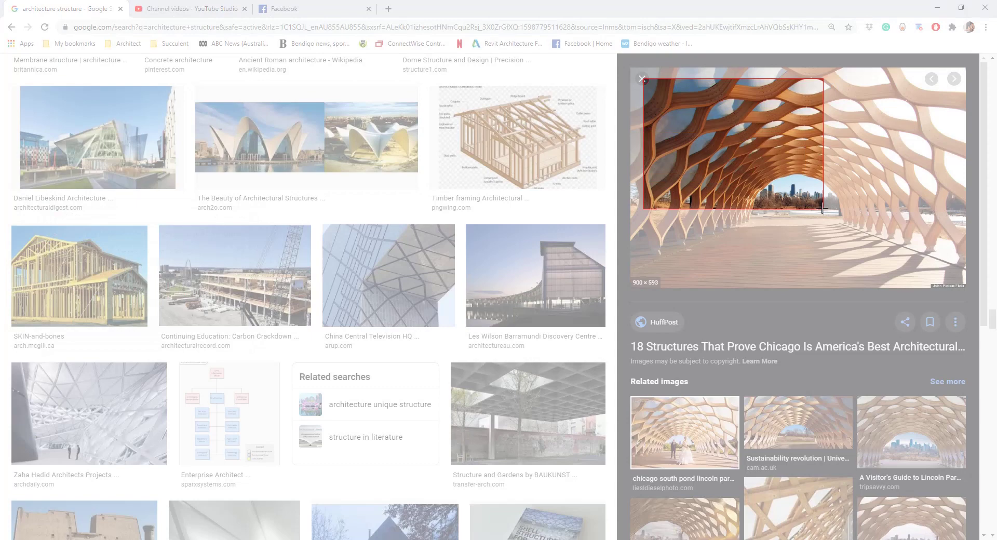
drag(759, 13, 435, 37)
click(528, 36)
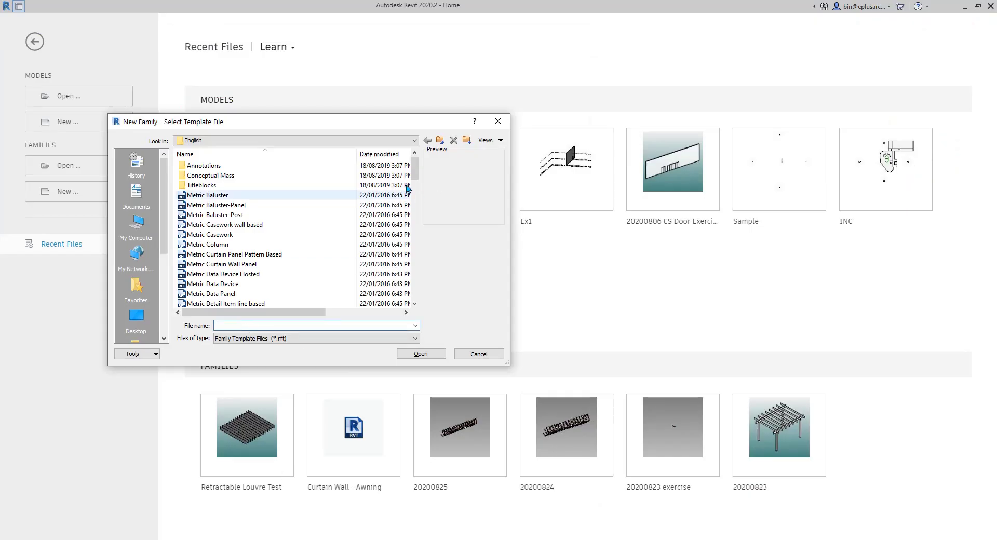
Create the new family from the Metric Curtain Panel Pattern Based template
click(269, 254)
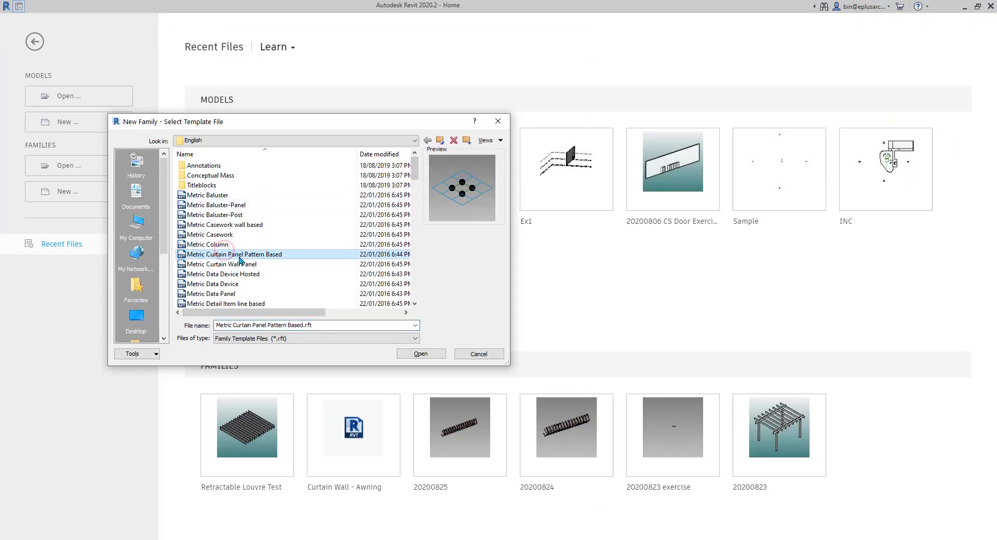
click(420, 354)
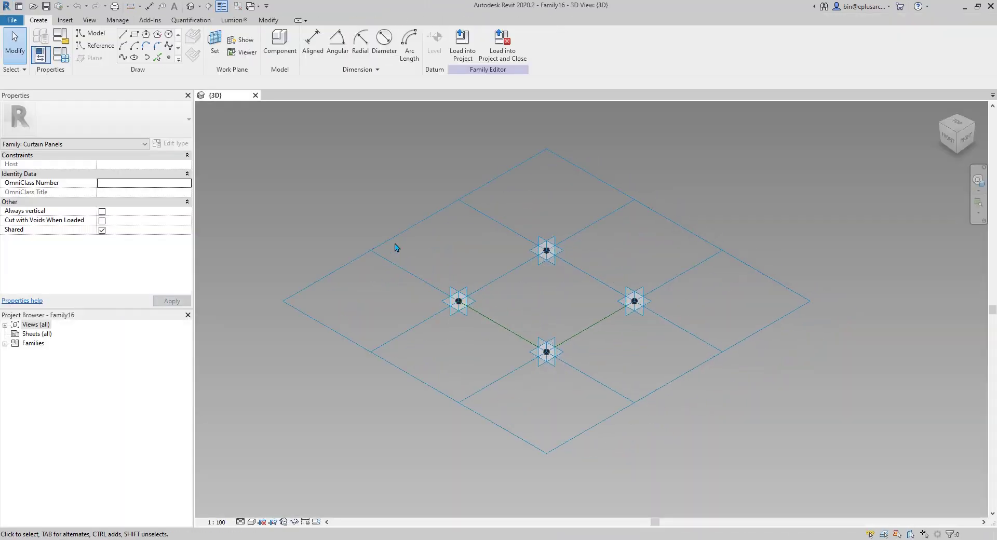
Change the tile pattern grid from Rectangle to the Triangle (flat) pattern
click(397, 234)
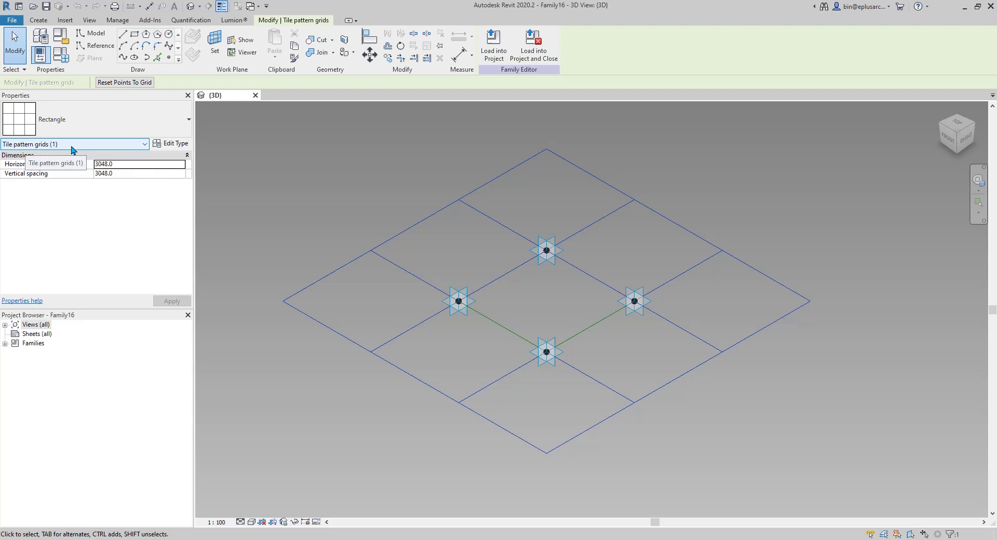
click(58, 124)
scroll(191, 303, down, 1)
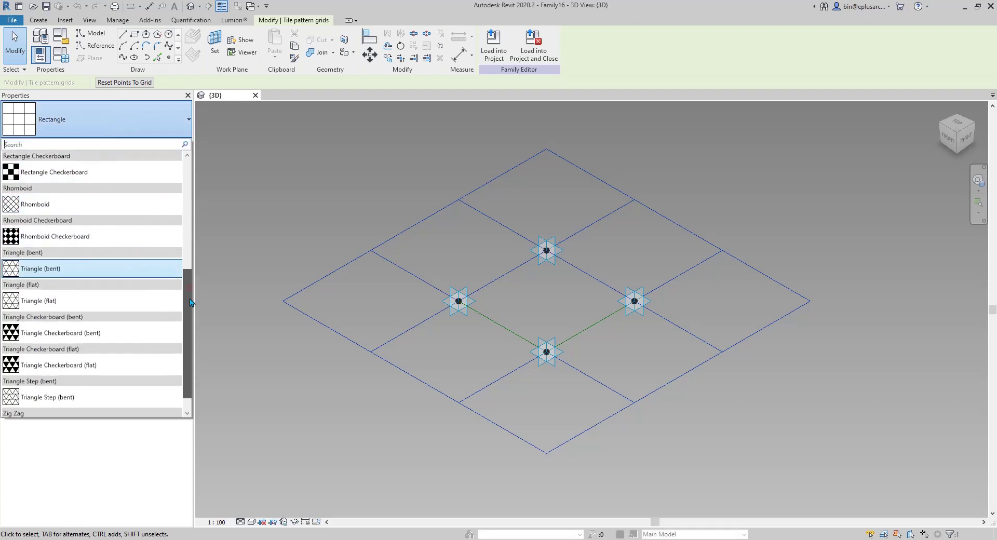
scroll(191, 303, down, 1)
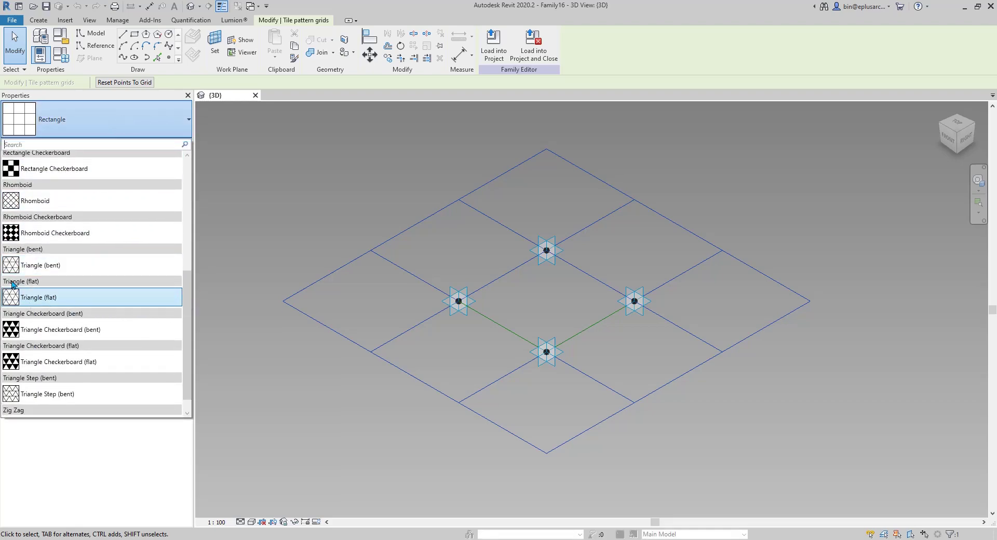
mouse_move(33, 303)
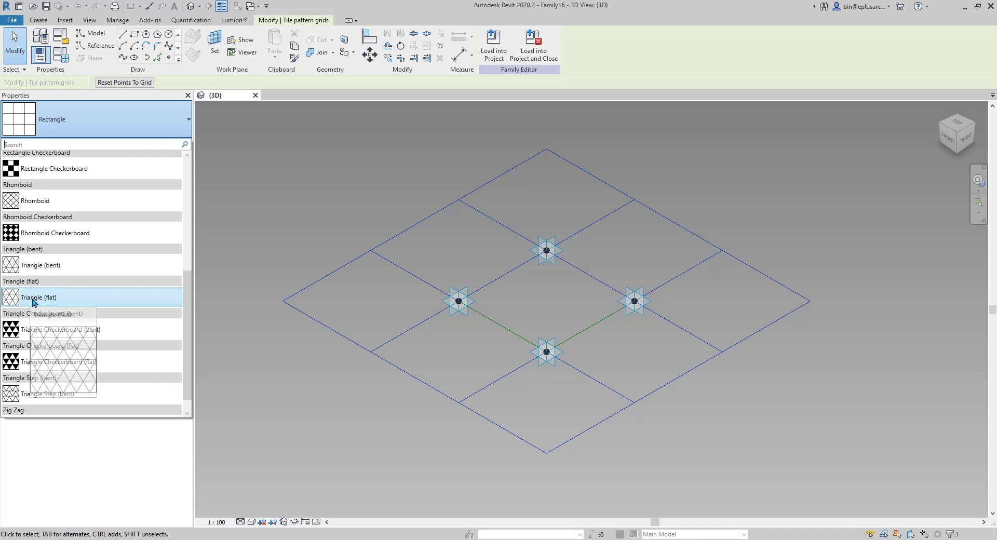
click(52, 300)
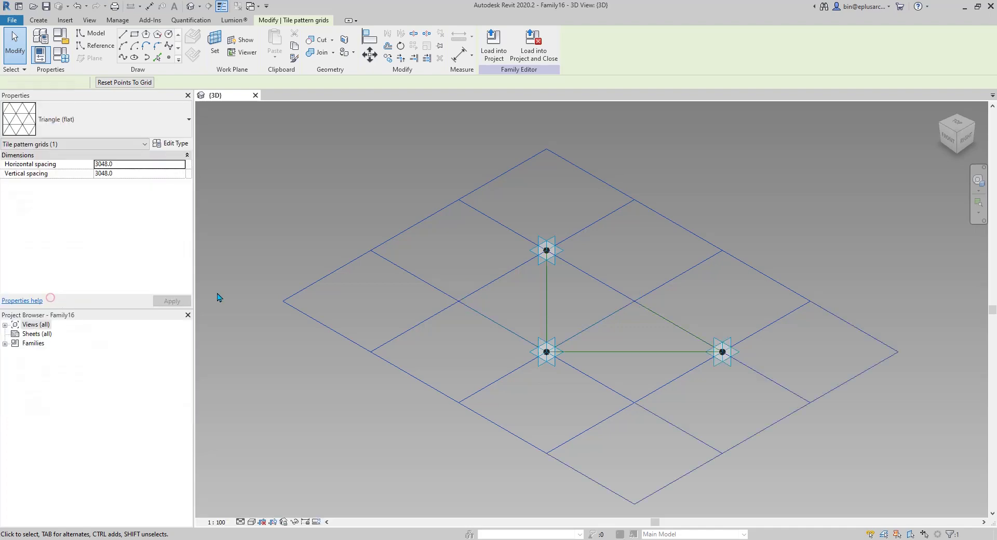
Place a reference point at placement point 3 of the triangle, hosted on that point's vertical reference plane
middle_drag(552, 312, 562, 239)
shift+middle_drag(507, 288, 447, 327)
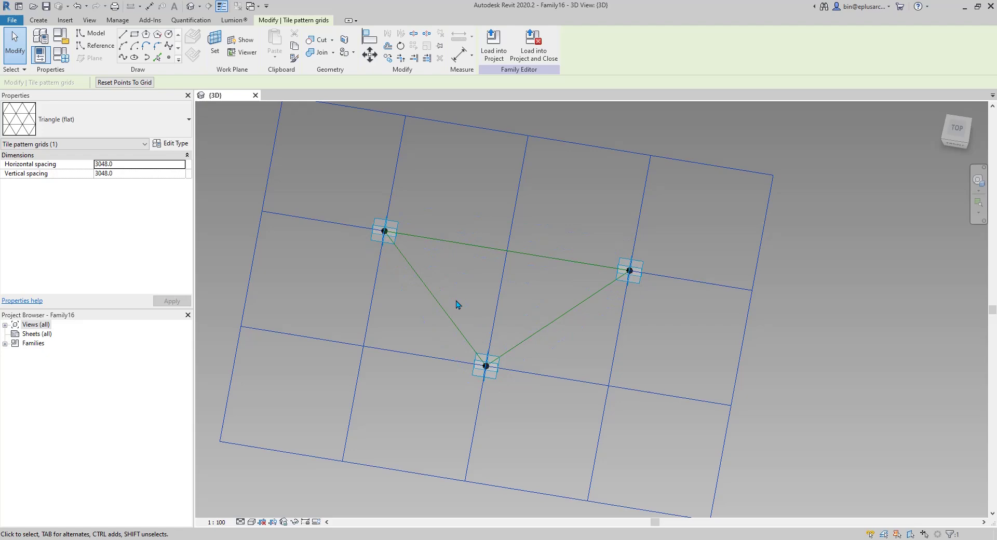
key(Tab)
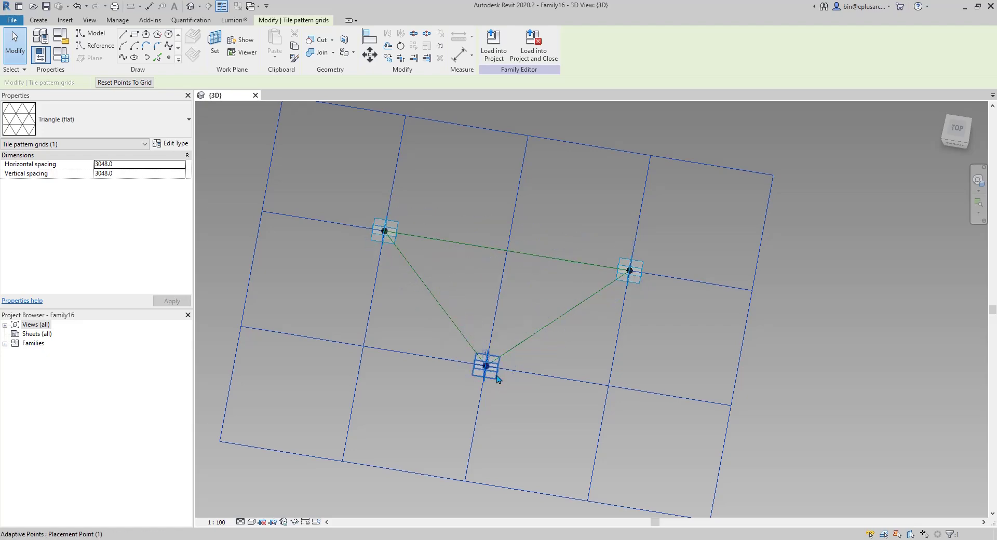
key(Tab)
middle_drag(386, 302, 377, 241)
scroll(390, 275, up, 3)
scroll(393, 239, up, 1)
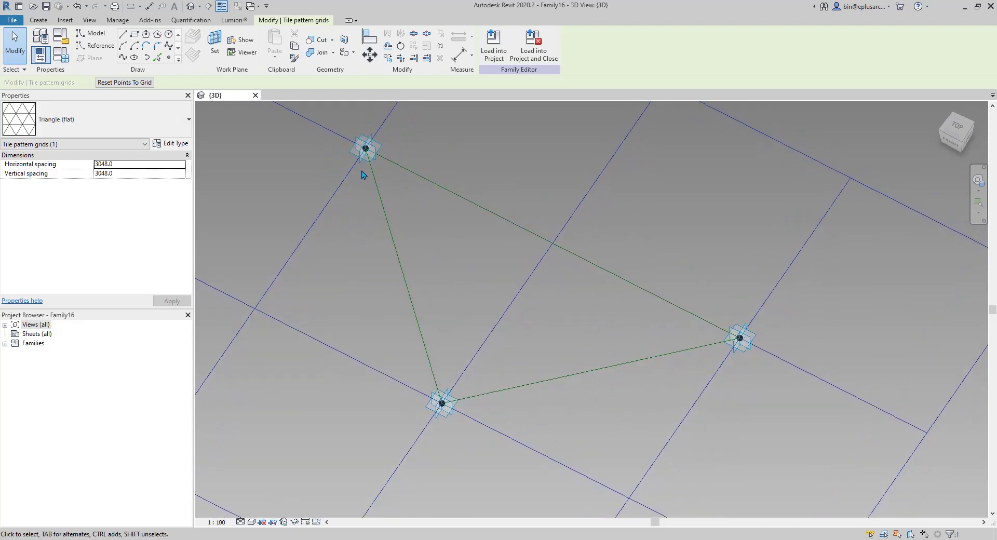
click(169, 57)
click(214, 44)
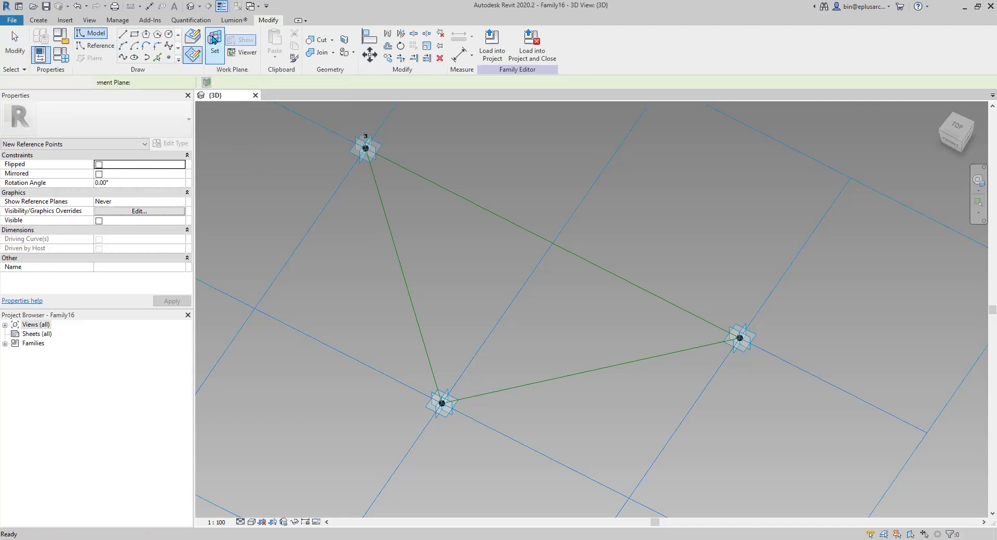
shift+middle_drag(398, 200, 395, 175)
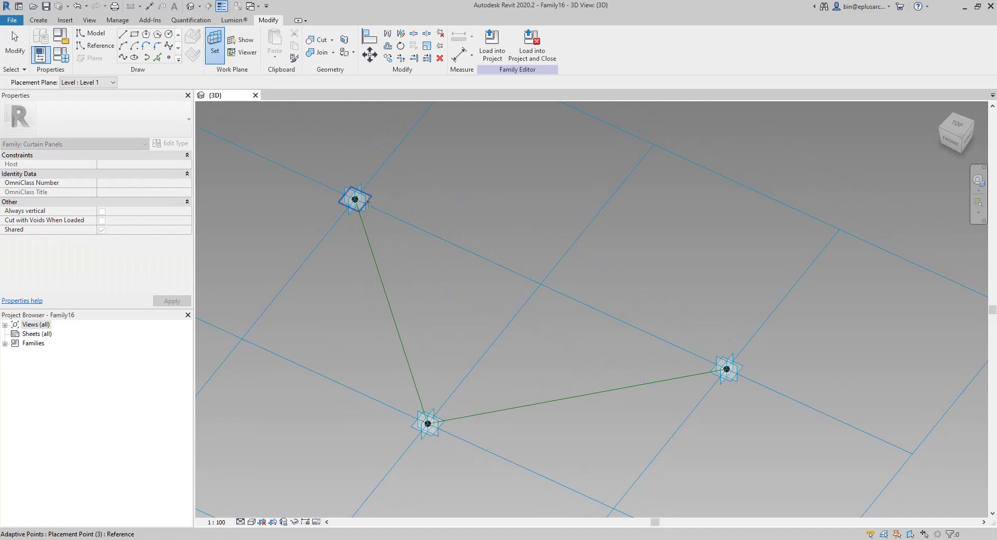
click(343, 186)
click(356, 201)
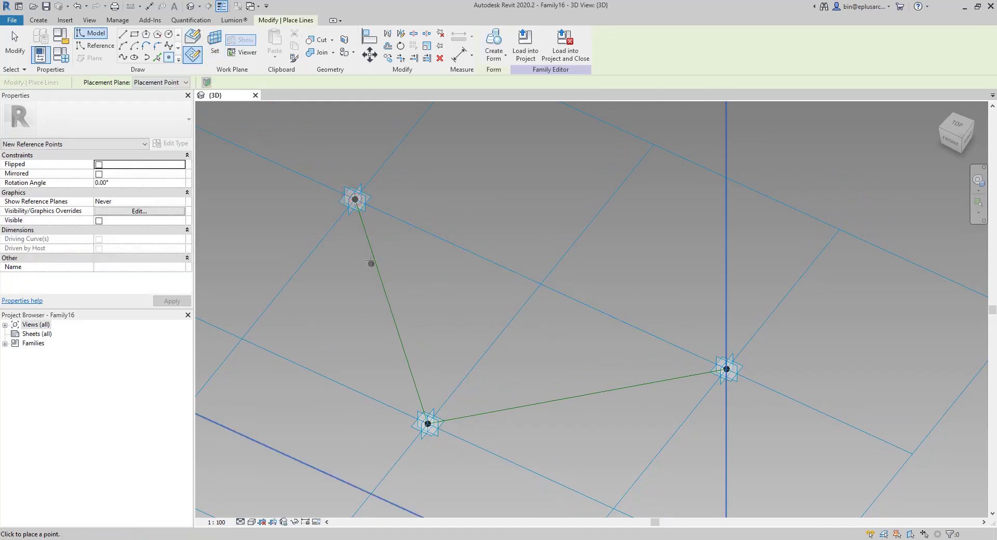
key(Escape)
key(Escape)
Move the reference point at placement point 3 outward along the grid line to an offset of about -633
scroll(355, 200, down, 1)
click(355, 201)
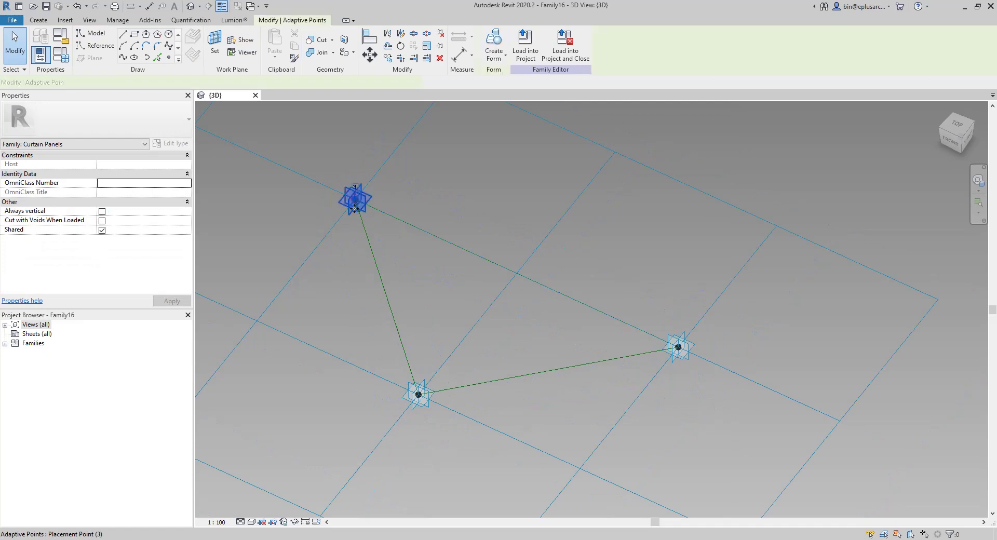
key(Escape)
key(Tab)
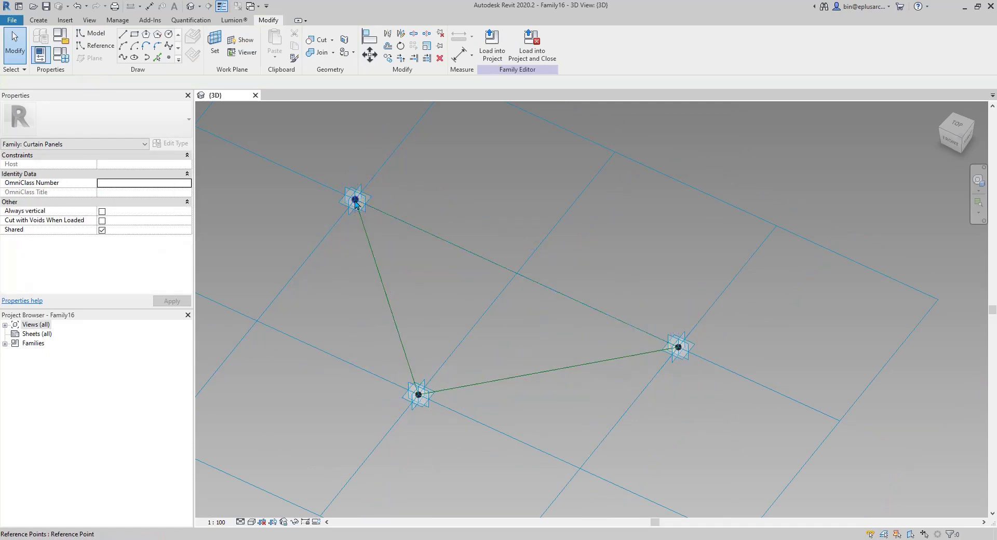
click(355, 200)
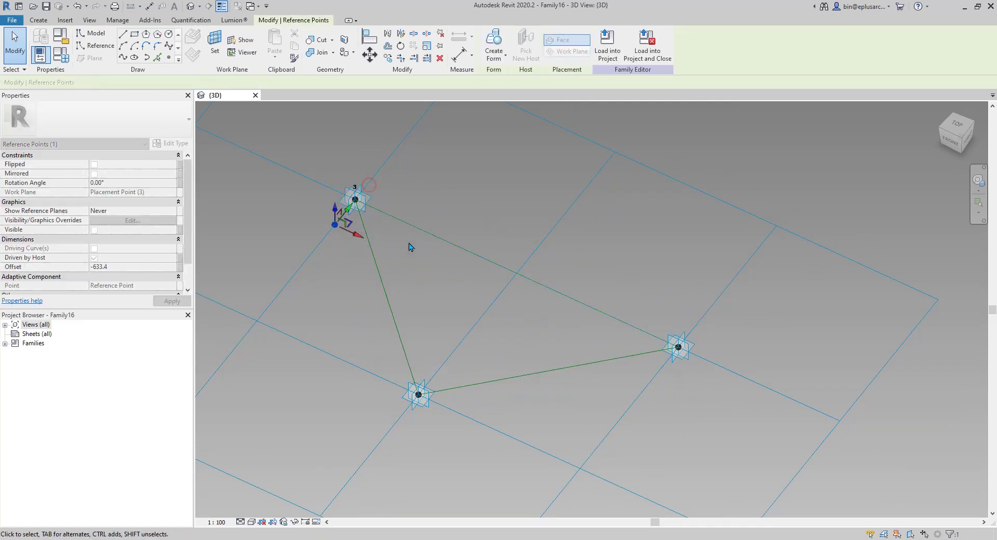
Place another reference point at placement point 1, hosted on that point's vertical reference plane
shift+middle_drag(407, 248, 351, 240)
middle_drag(338, 335, 346, 328)
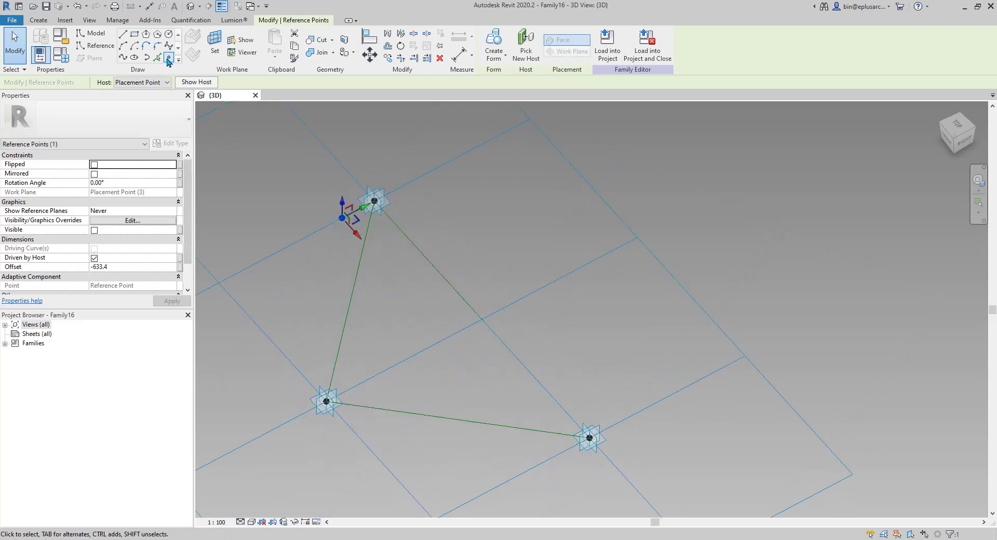
click(169, 57)
click(214, 44)
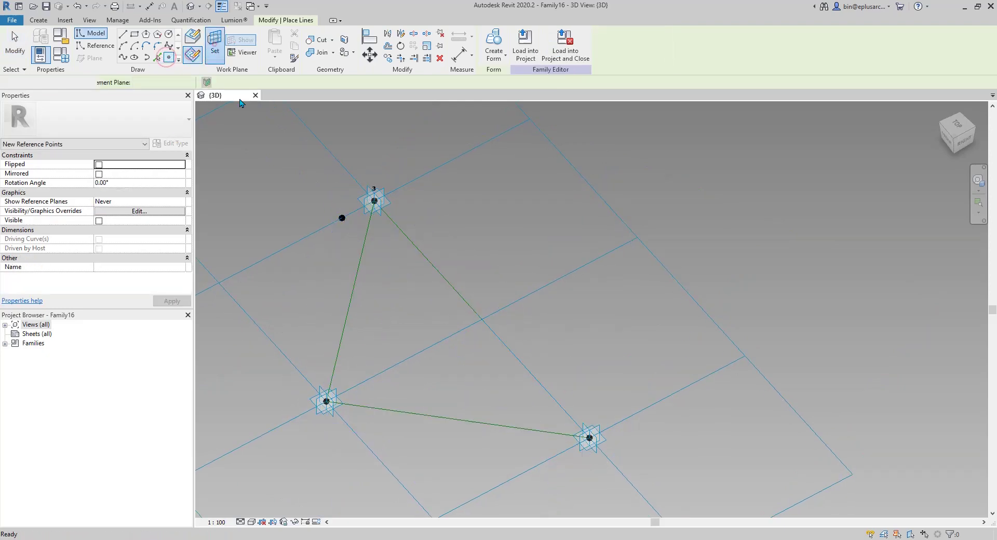
click(334, 415)
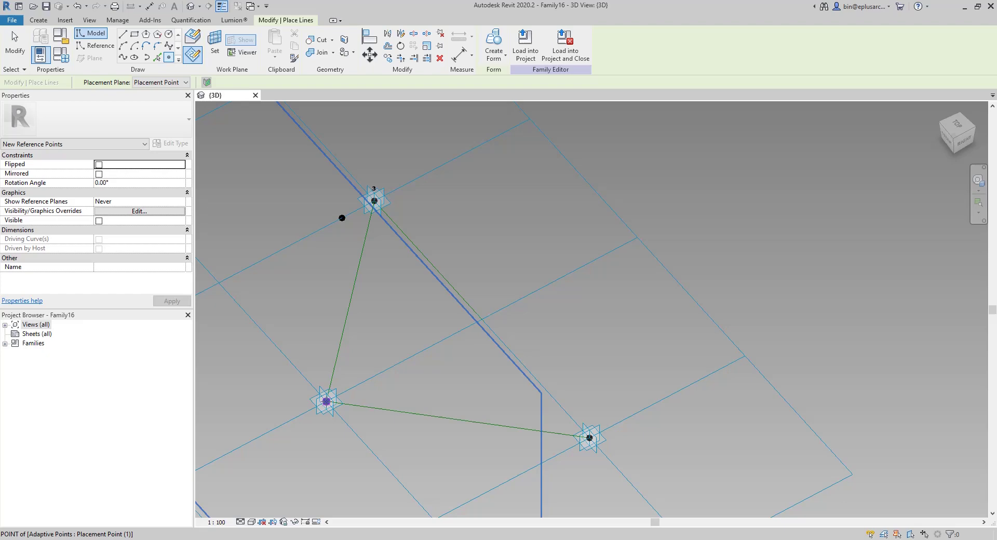
key(Escape)
key(Escape)
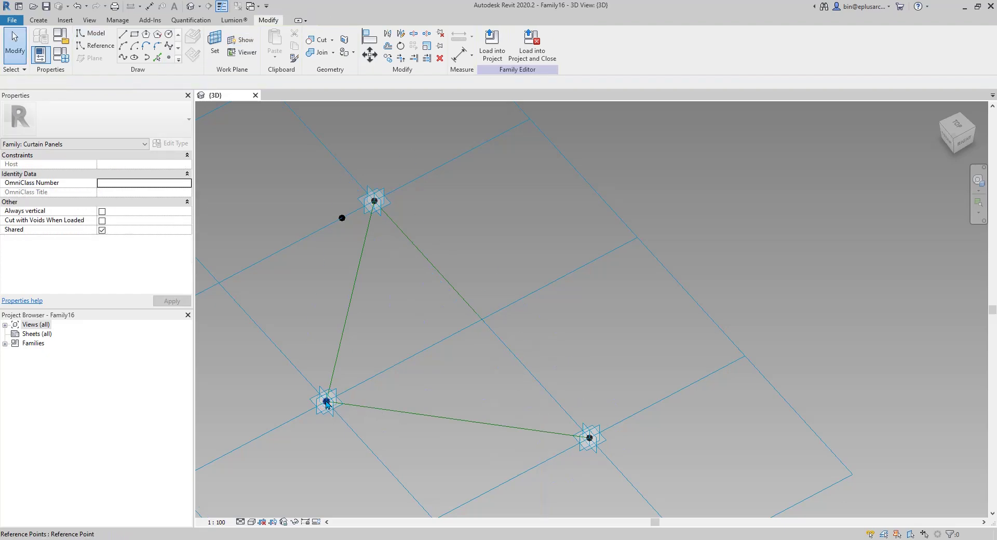
Move the reference point at placement point 1 along the grid line to an offset of about 580
click(326, 401)
drag(365, 385, 379, 378)
click(441, 380)
Create a spline through placement points 3 and 1 and their two offset reference points, and make it a reference line
shift+middle_drag(441, 381, 498, 359)
middle_drag(499, 358, 455, 398)
click(331, 224)
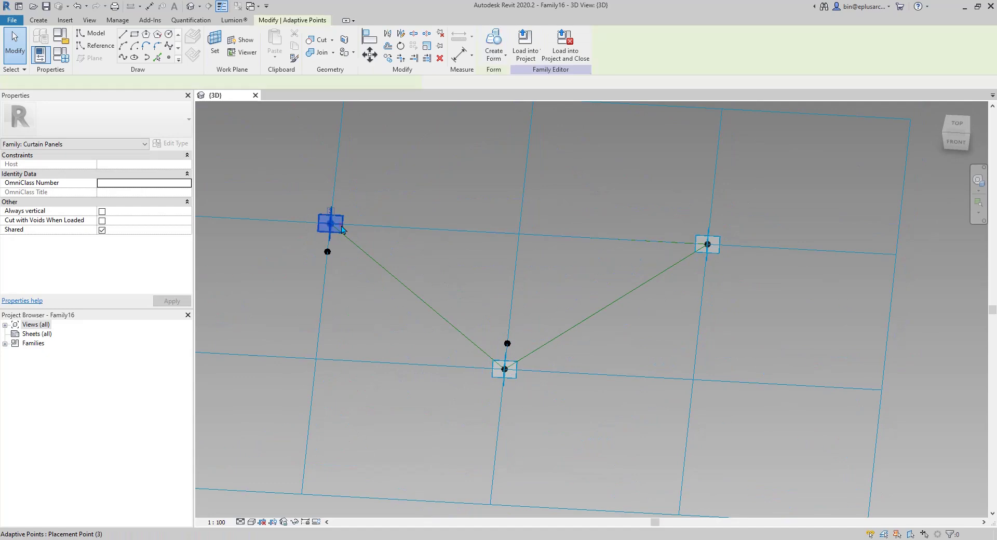
ctrl+click(327, 252)
ctrl+click(508, 344)
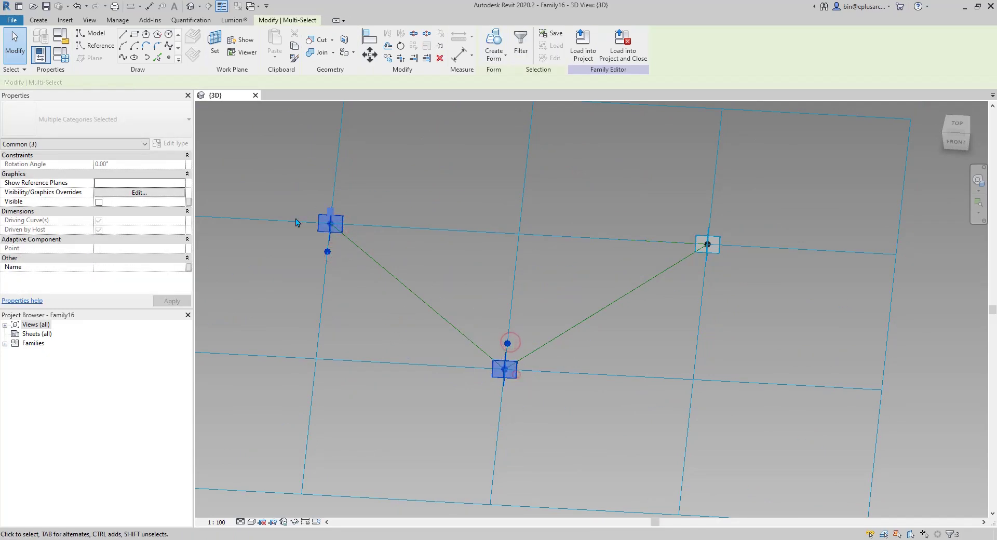
click(122, 58)
mouse_move(467, 305)
shift+middle_down()
mouse_move(507, 318)
mouse_move(322, 222)
shift+middle_up()
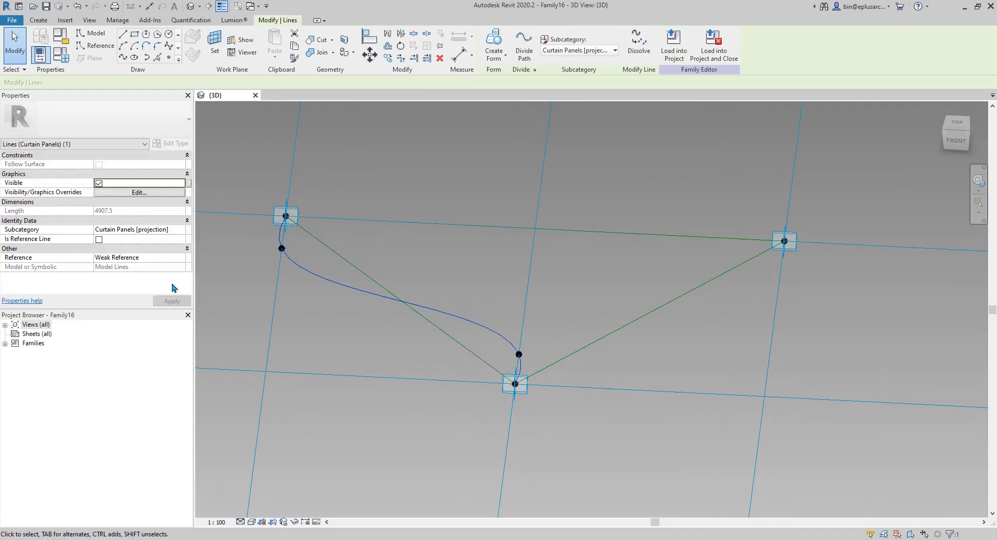
click(99, 240)
Compare the S-shaped reference curve with the marked-up lattice opening in the snipped image
shift+middle_drag(442, 292, 407, 338)
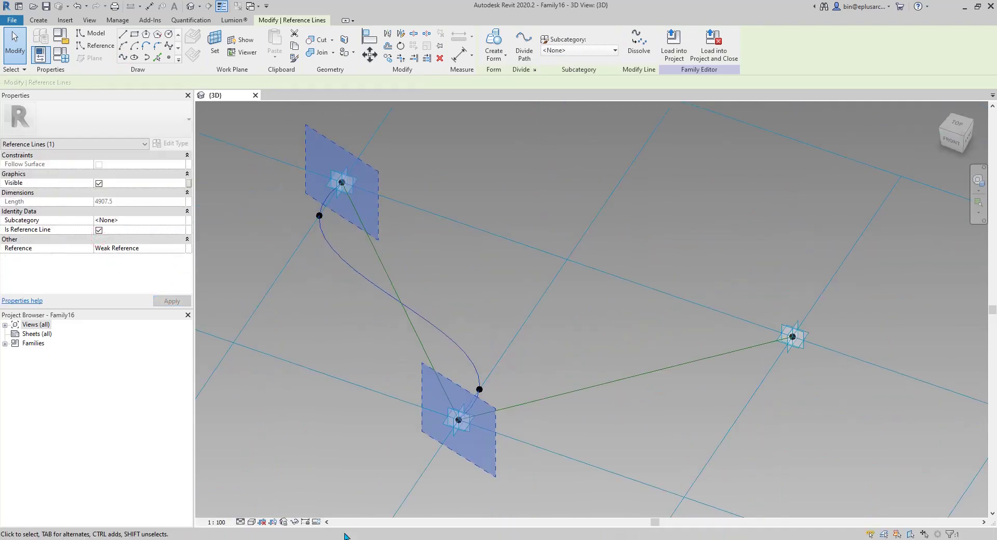
key(alt+Tab)
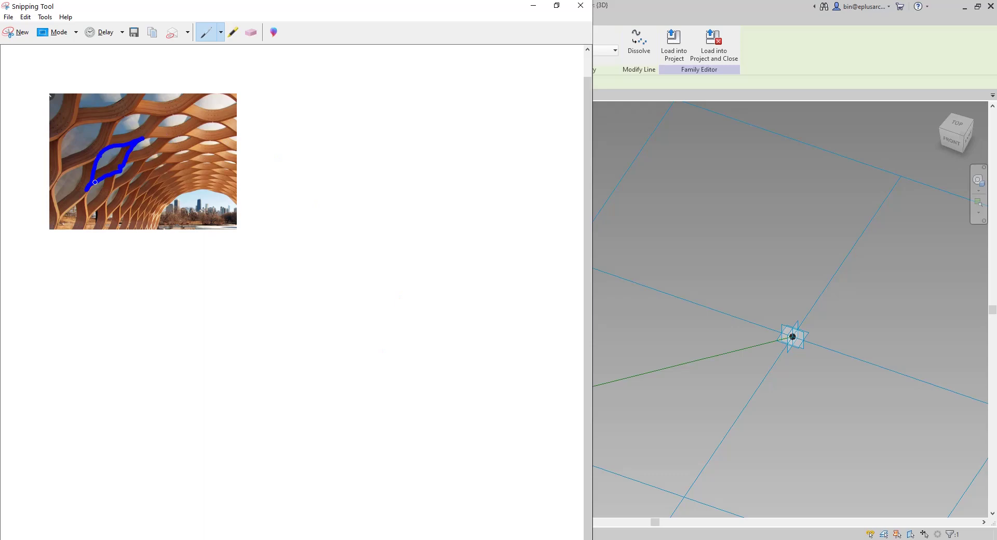
click(685, 274)
Move the reference point hosted by placement point 1 closer to the corner and set its offset to 100
shift+middle_drag(446, 318, 513, 383)
scroll(515, 399, up, 3)
key(Escape)
key(Escape)
click(513, 343)
scroll(526, 359, up, 1)
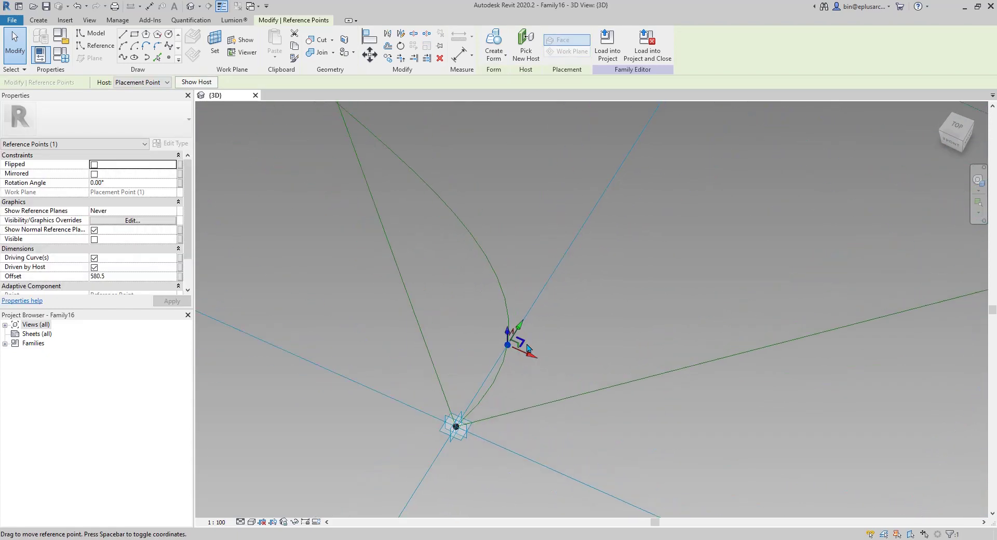
drag(520, 325, 511, 352)
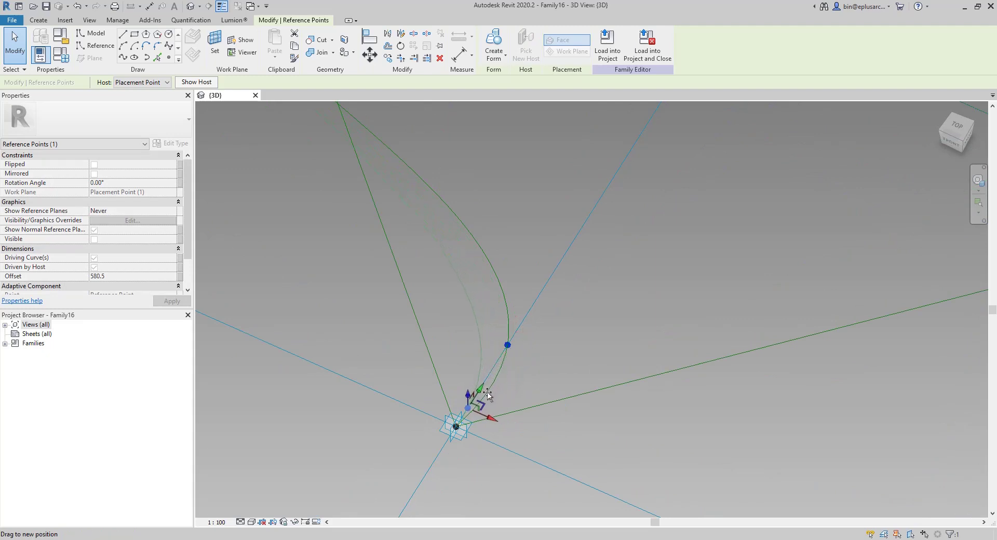
drag(488, 397, 469, 407)
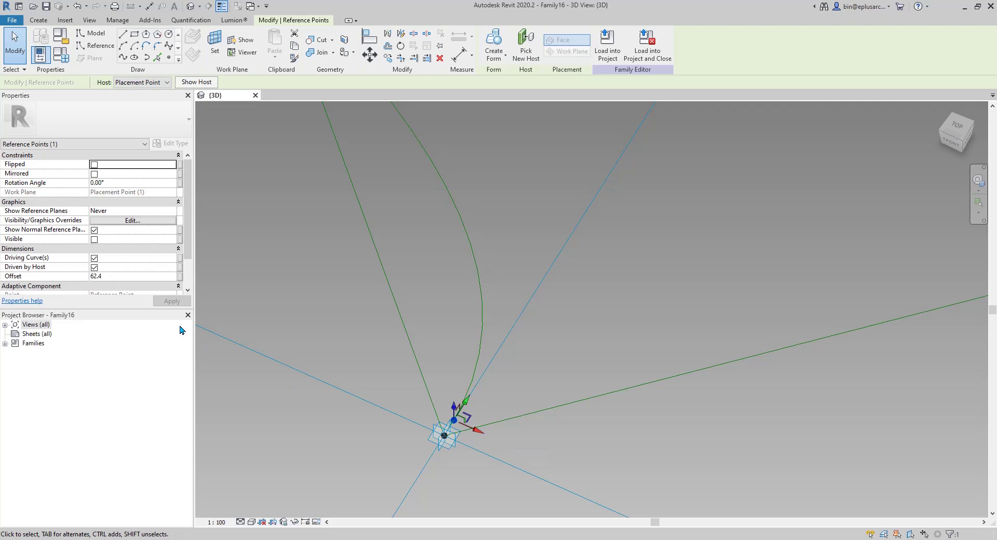
click(120, 278)
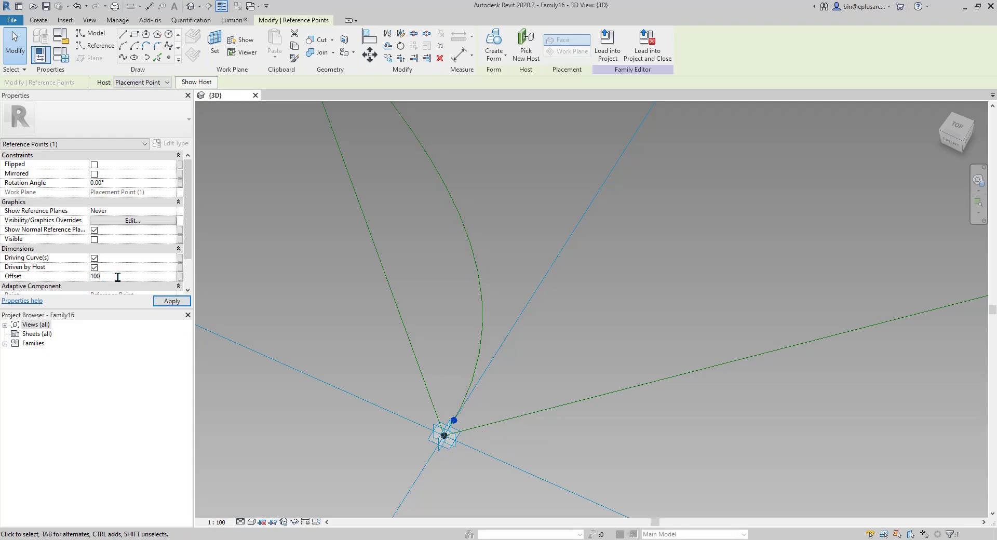
Set the offset of the reference point hosted by placement point 3 to -100
scroll(555, 279, down, 6)
middle_drag(545, 271, 562, 432)
scroll(408, 195, up, 2)
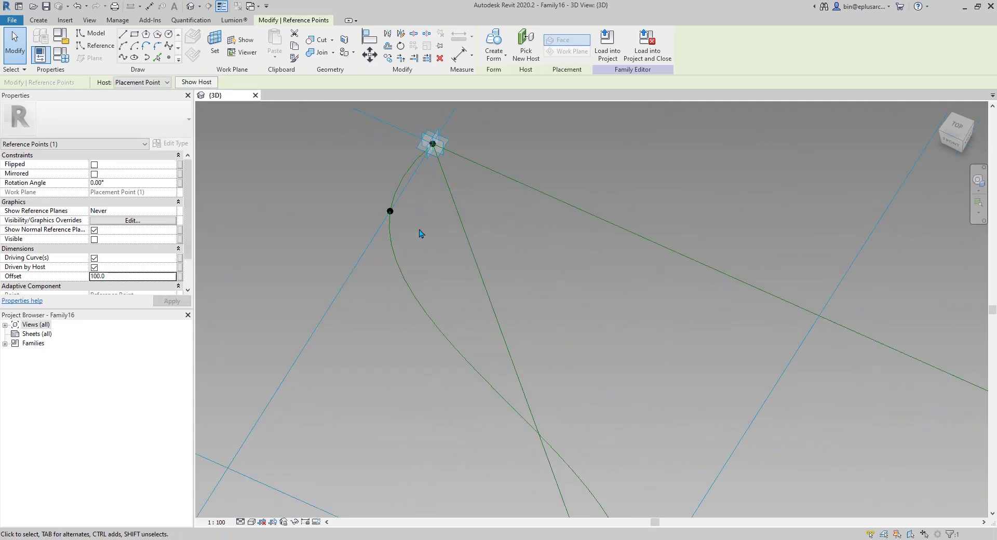
drag(355, 191, 415, 229)
middle_drag(416, 228, 413, 238)
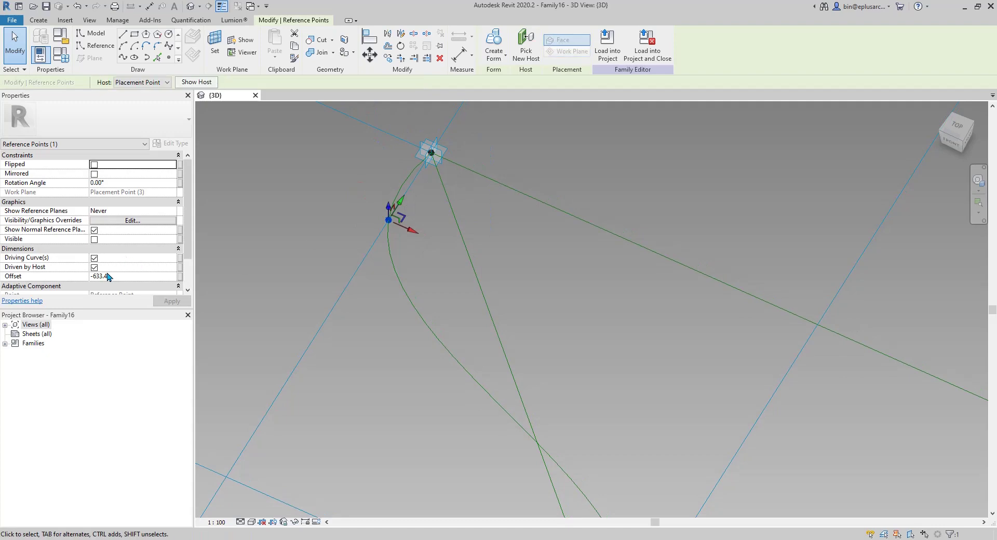
click(127, 275)
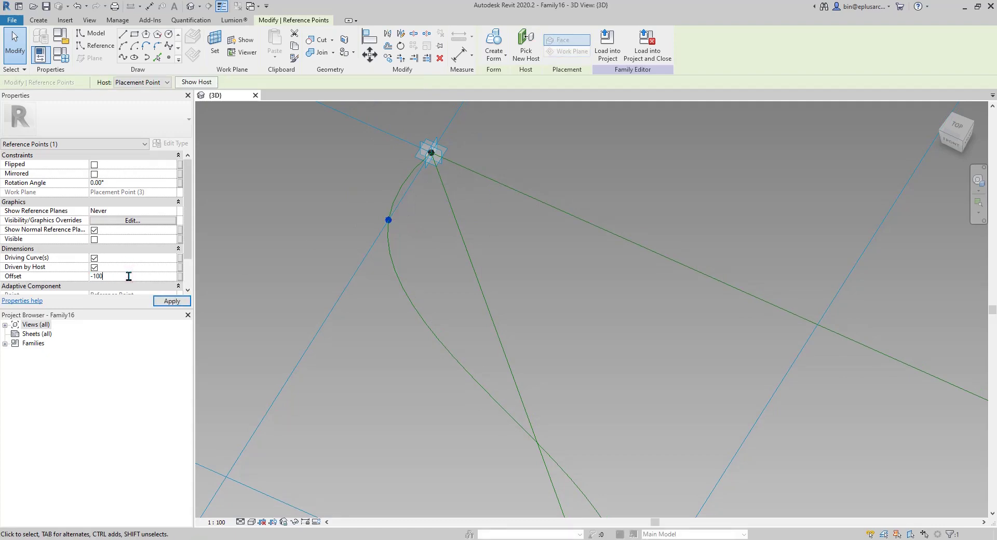
scroll(465, 203, down, 3)
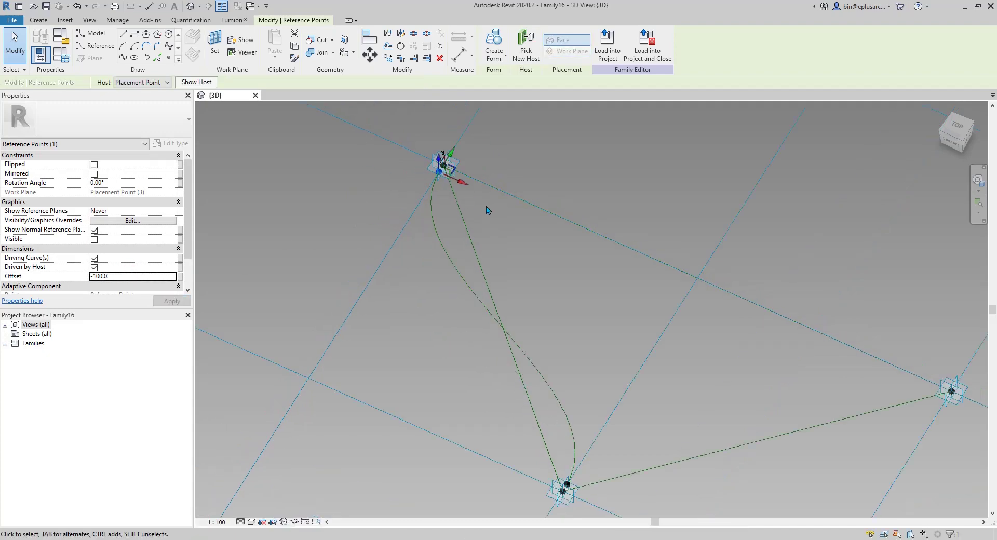
Place a reference point on the S-shaped curve near placement point 3
click(446, 163)
middle_drag(487, 211, 554, 229)
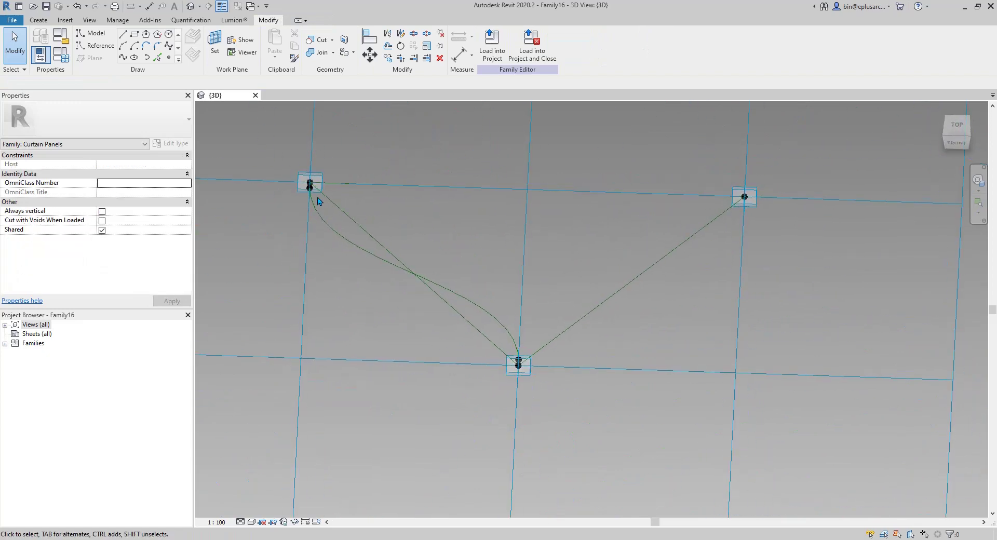
shift+middle_drag(305, 183, 267, 134)
scroll(416, 239, up, 4)
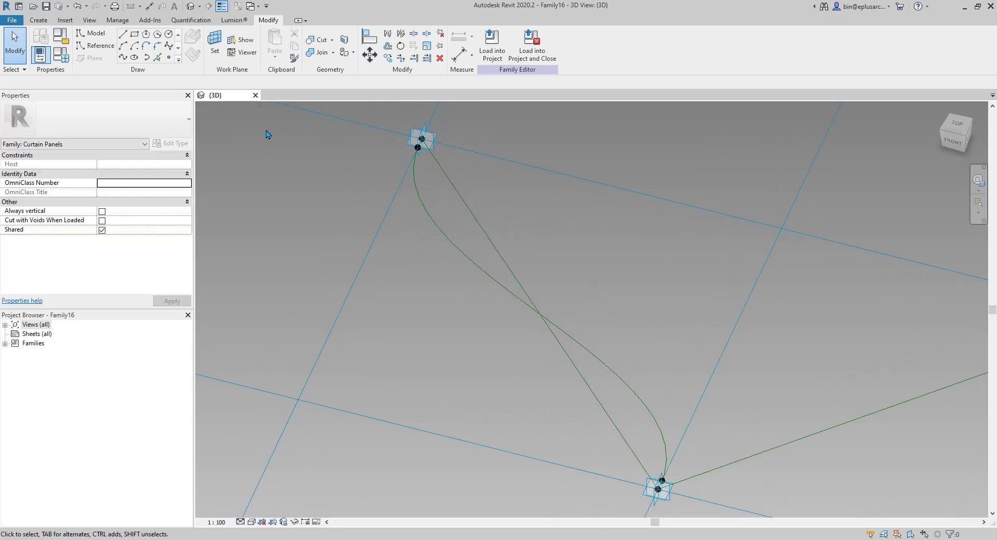
click(169, 58)
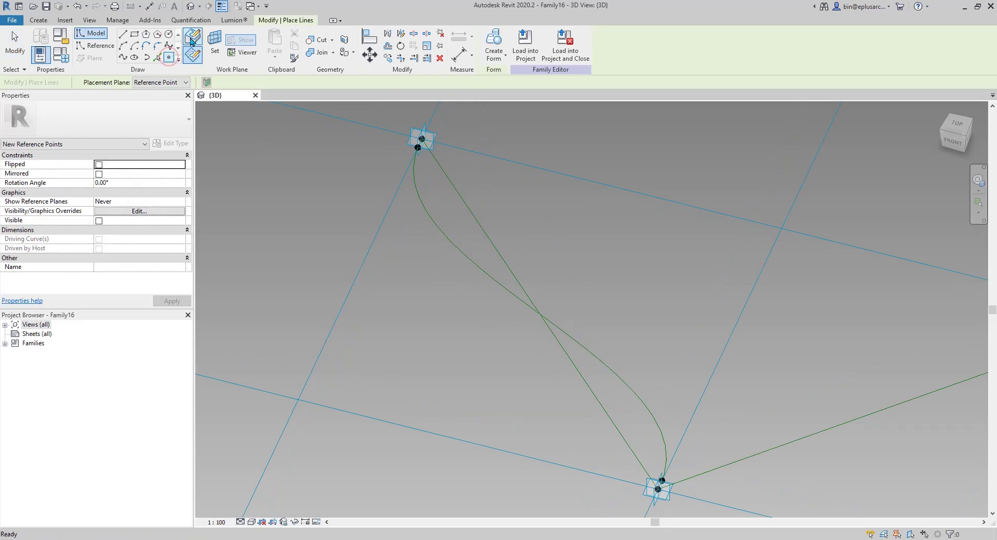
click(445, 235)
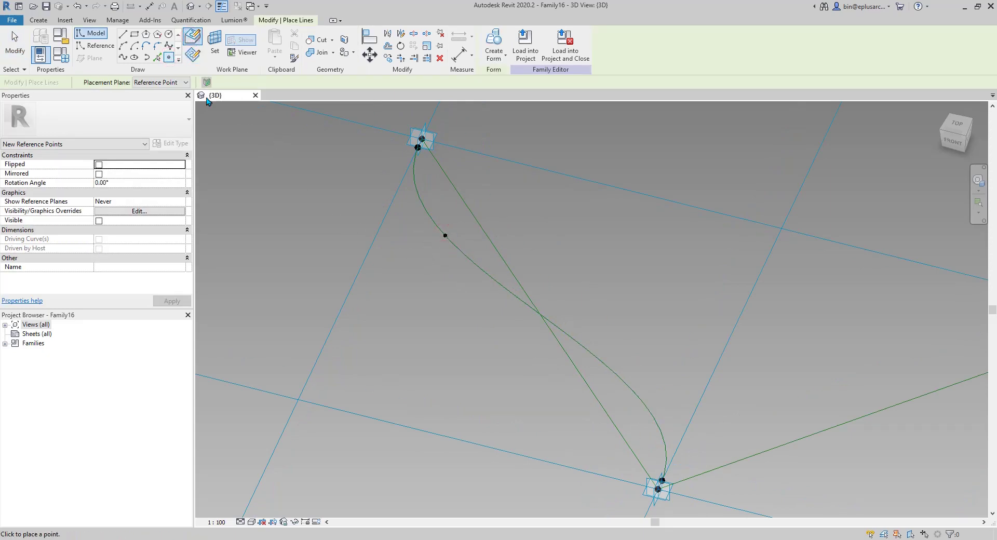
Draw a narrow upright rectangle about 440 tall on the new point's work plane and convert its four sides to reference lines
click(215, 45)
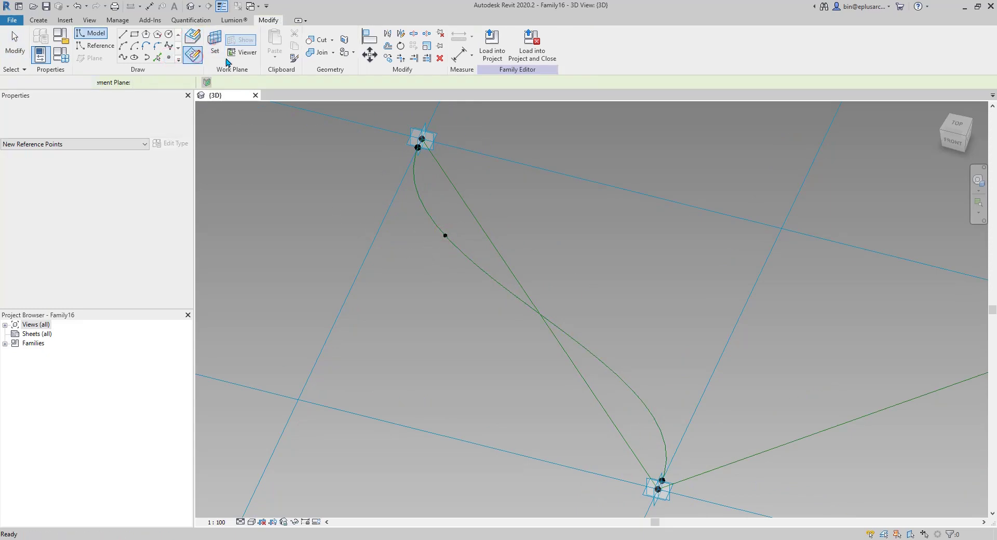
click(445, 237)
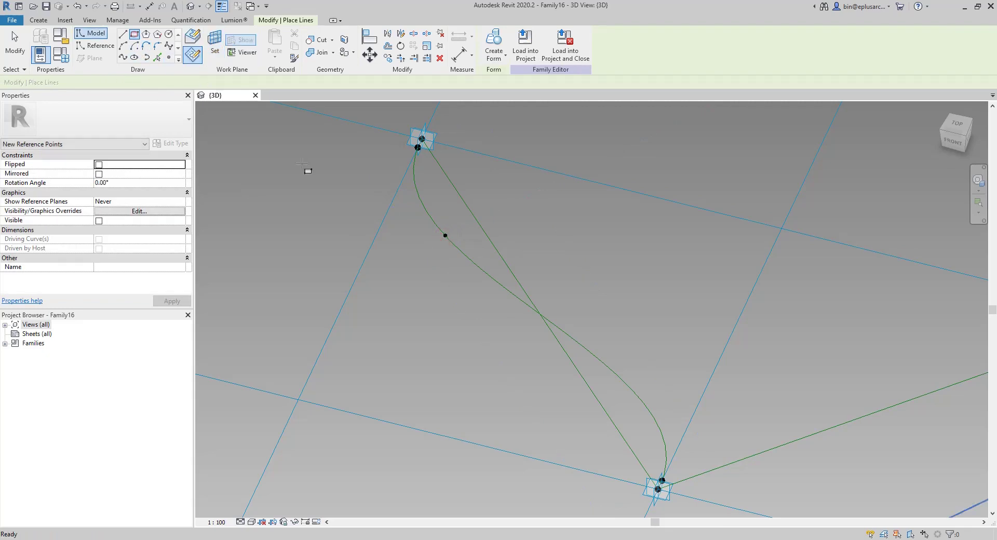
scroll(448, 231, up, 5)
click(442, 207)
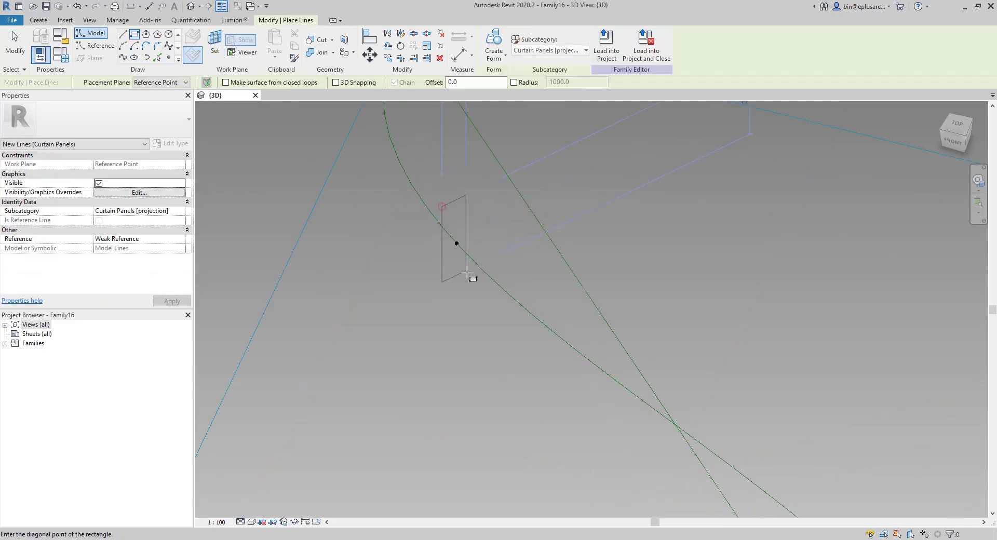
click(469, 284)
key(Escape)
key(Escape)
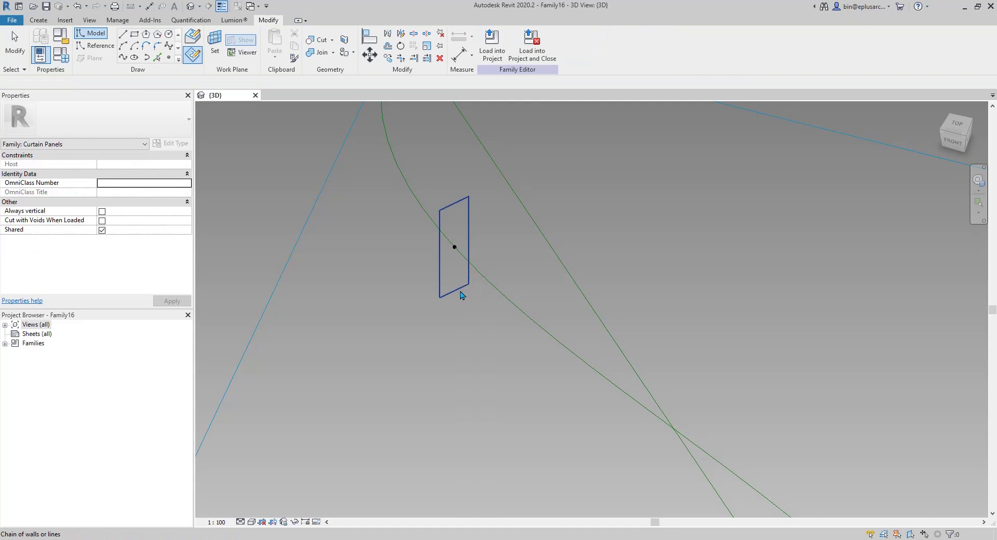
click(460, 291)
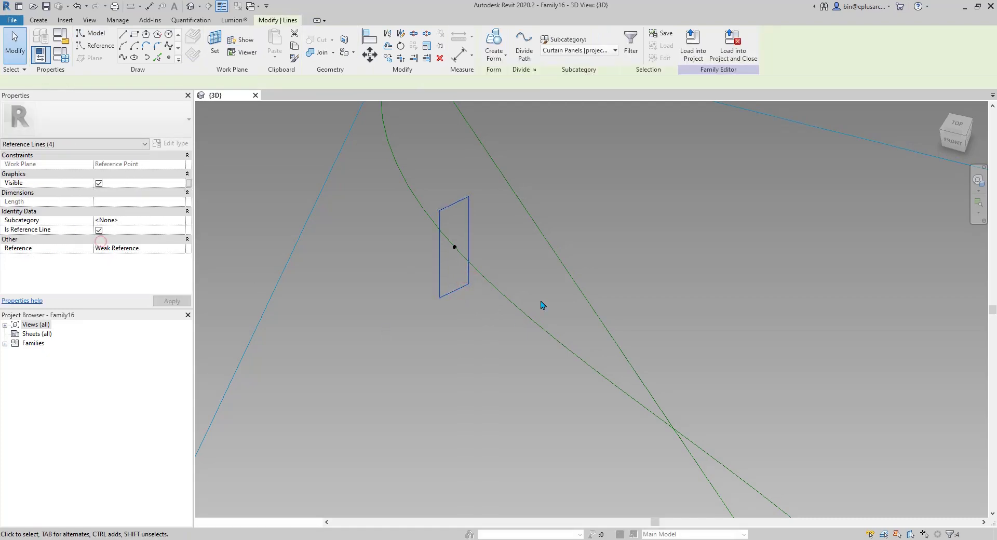
Size the rectangular profile to 100 wide and 500 high
scroll(529, 294, up, 2)
click(505, 270)
mouse_move(487, 251)
shift+middle_down()
mouse_move(450, 230)
mouse_move(441, 243)
mouse_move(483, 267)
shift+middle_up()
click(480, 267)
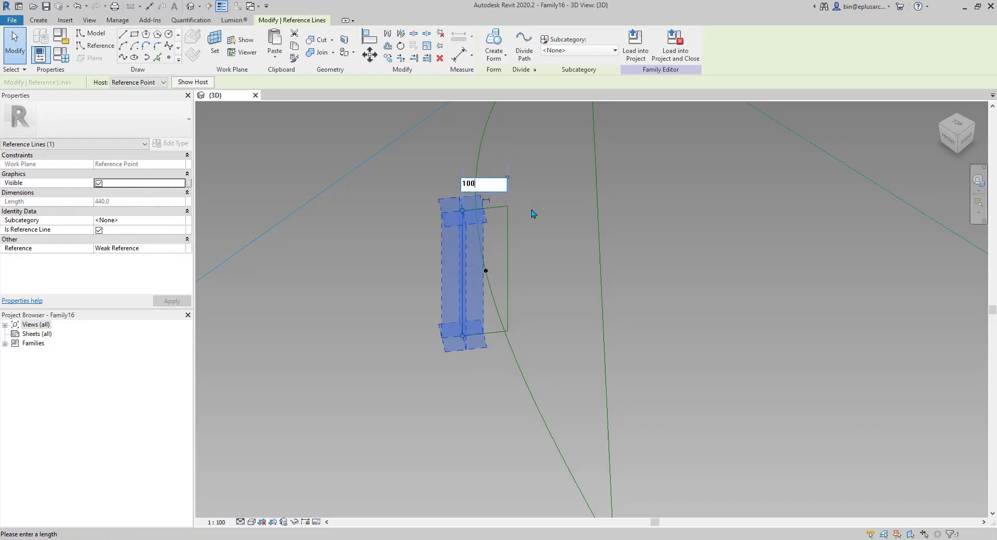
click(545, 328)
click(501, 206)
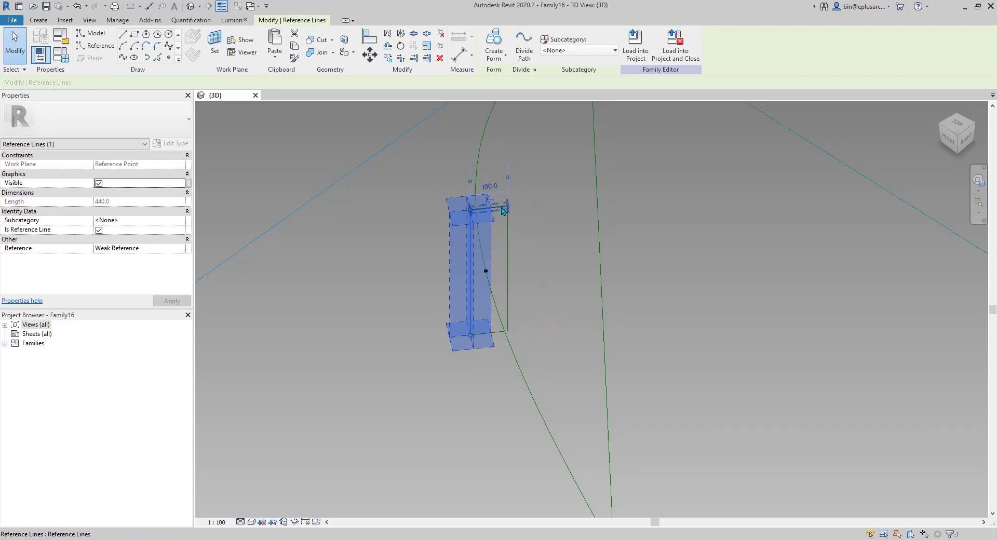
click(523, 268)
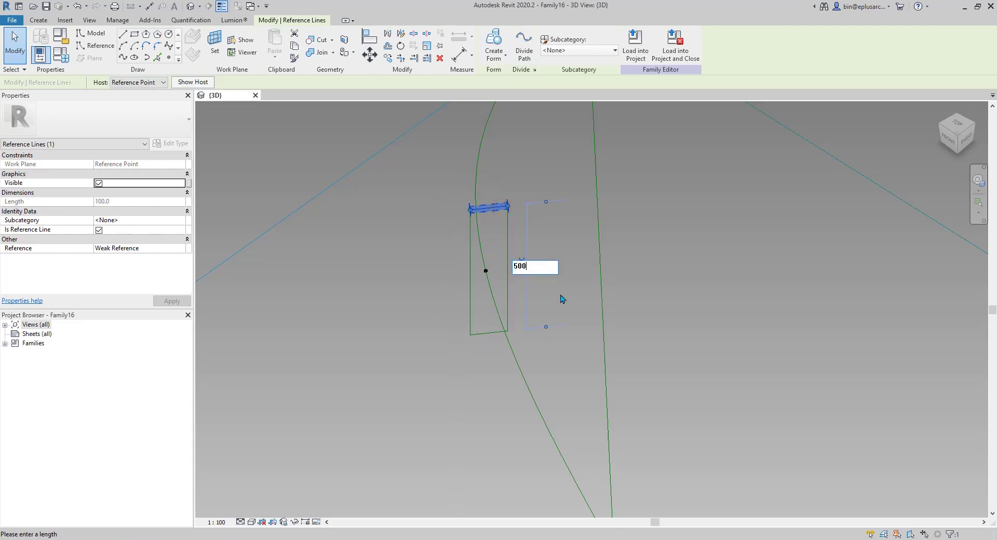
key(Return)
key(Escape)
Move the whole rectangular profile, unconstrained, so the midpoint of one long side sits on its host reference point
shift+middle_drag(552, 267, 443, 259)
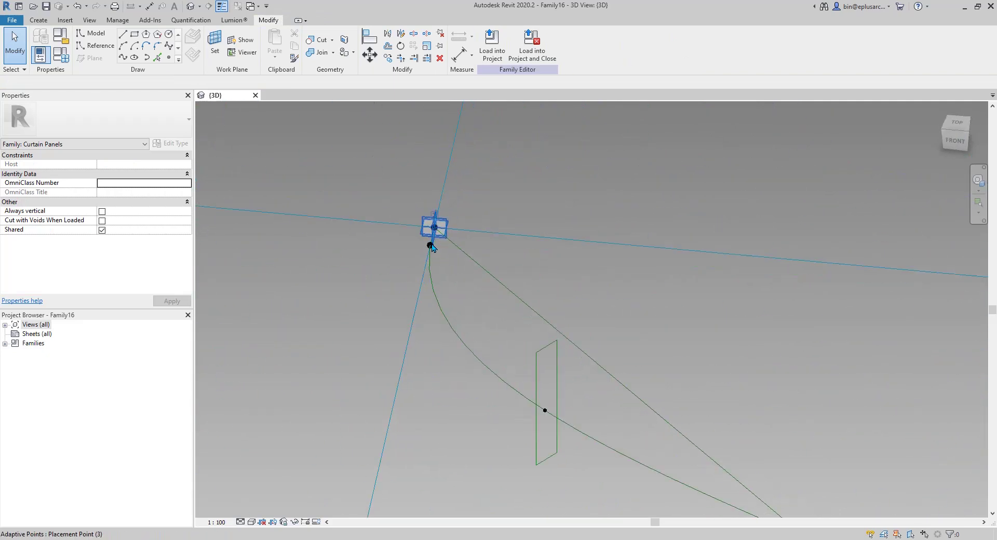
click(432, 261)
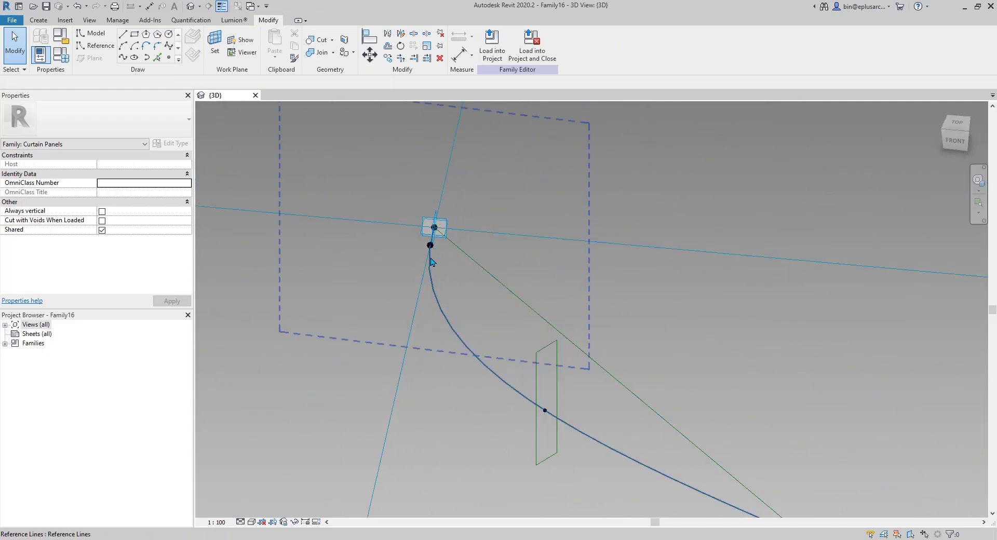
key(Escape)
middle_drag(536, 390, 494, 338)
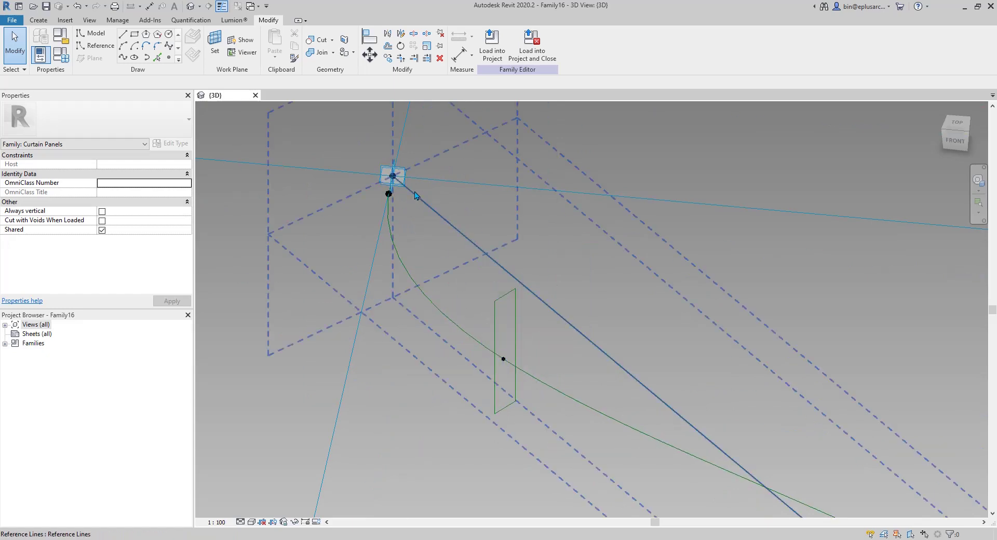
shift+middle_drag(392, 190, 503, 395)
key(Tab)
middle_drag(605, 260, 518, 290)
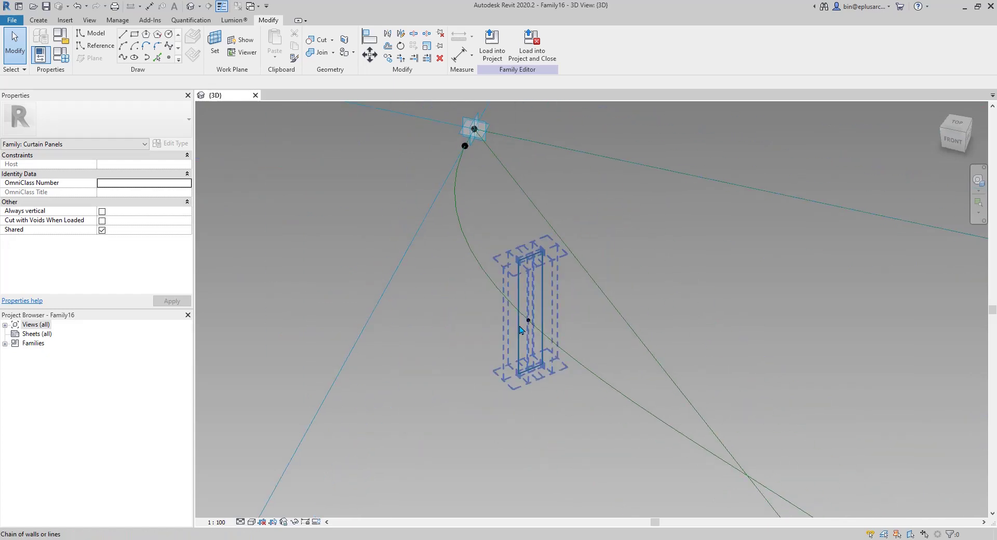
scroll(517, 289, up, 1)
click(518, 288)
scroll(517, 289, up, 2)
key(m)
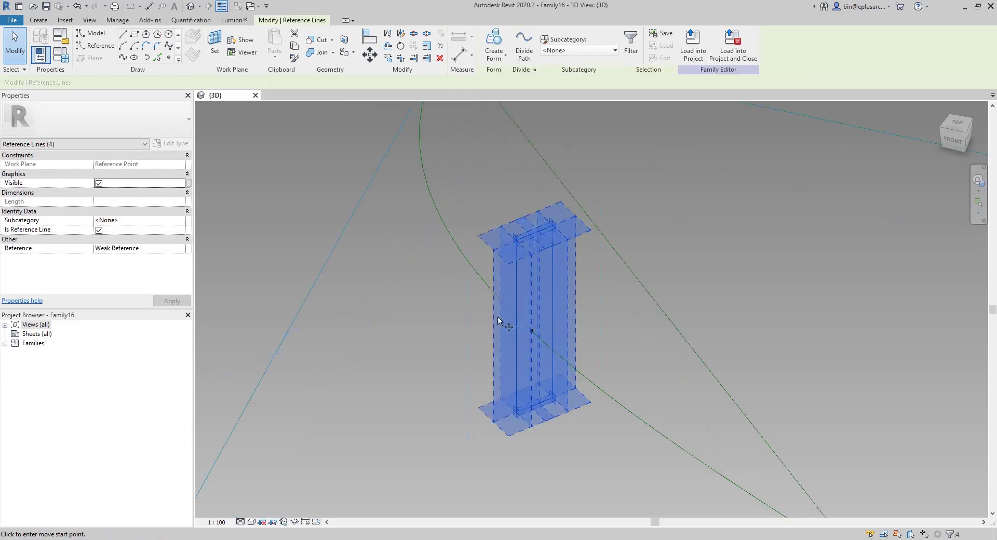
key(m)
key(v)
scroll(527, 333, up, 4)
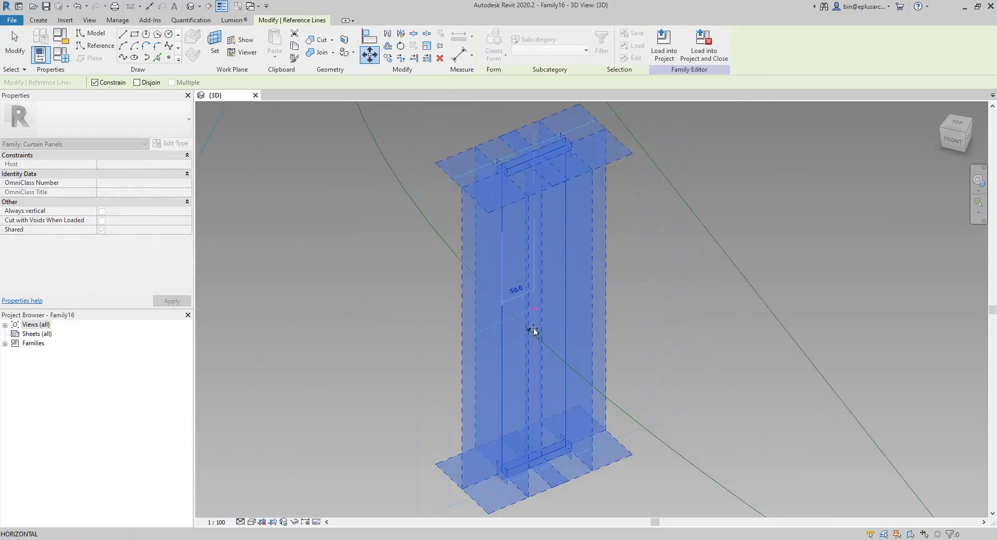
click(527, 330)
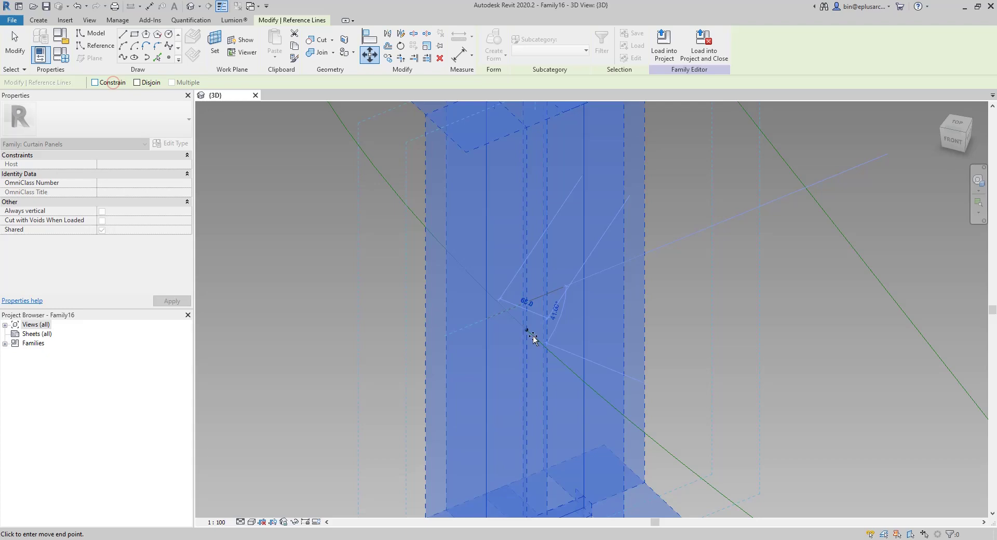
click(527, 330)
key(Escape)
scroll(558, 355, down, 4)
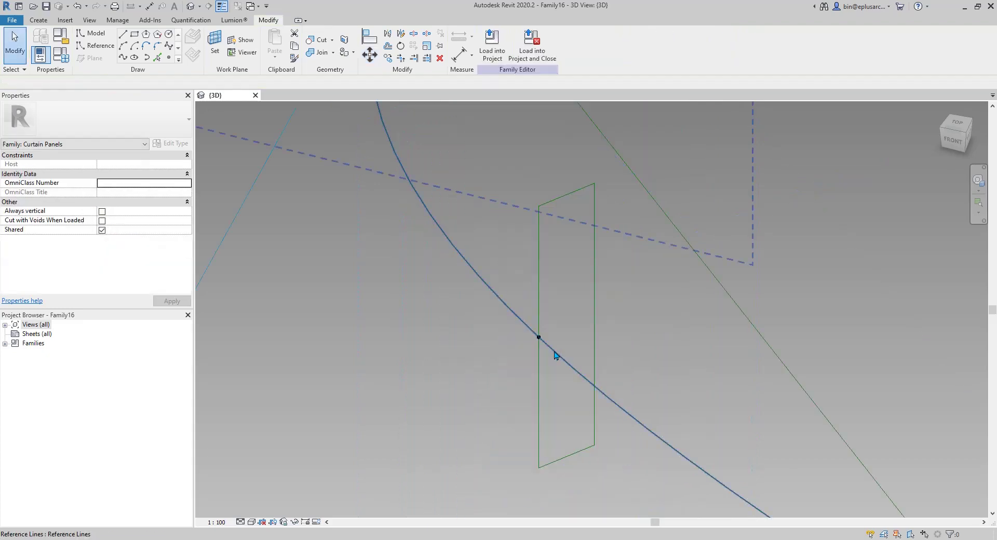
Copy the rectangular profile together with its host point to an empty spot above the curve
middle_drag(560, 352, 542, 313)
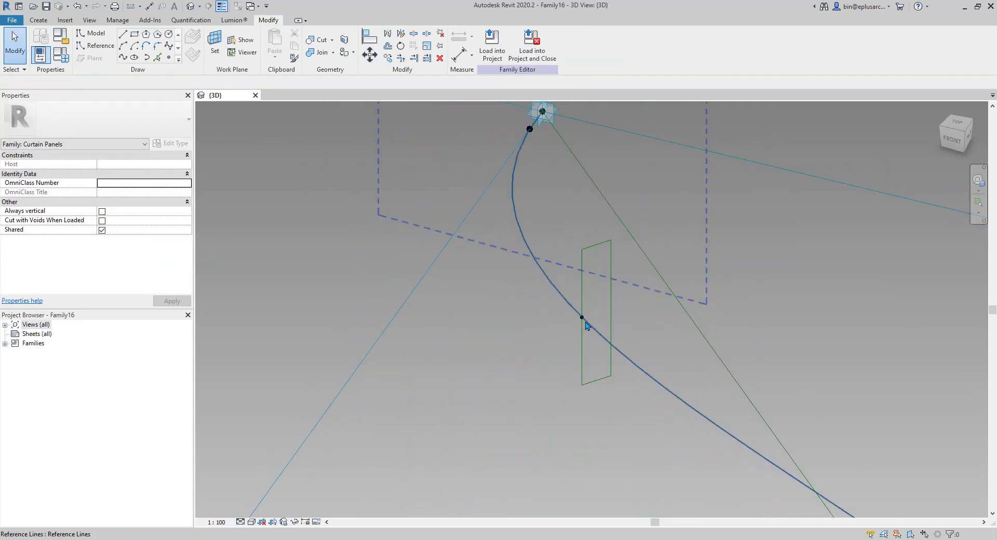
scroll(676, 383, down, 1)
middle_drag(675, 383, 526, 314)
scroll(527, 315, down, 2)
shift+middle_drag(550, 368, 457, 320)
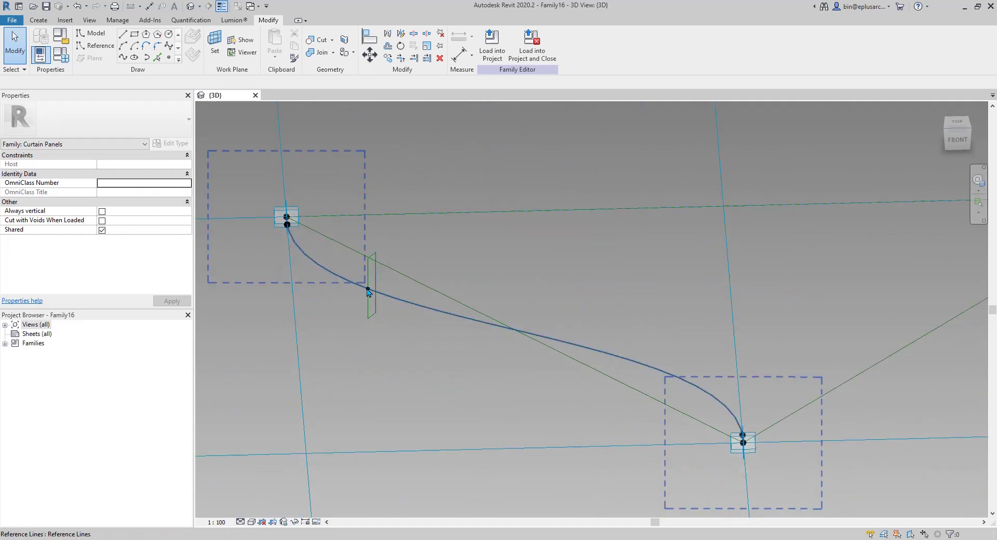
shift+middle_drag(536, 334, 502, 315)
middle_drag(445, 292, 445, 317)
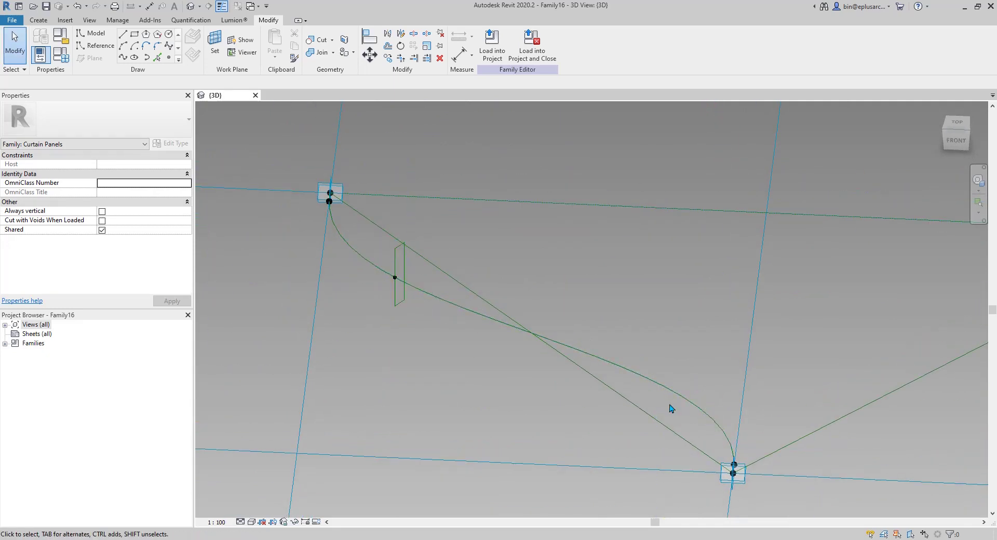
scroll(410, 291, up, 2)
drag(365, 223, 422, 343)
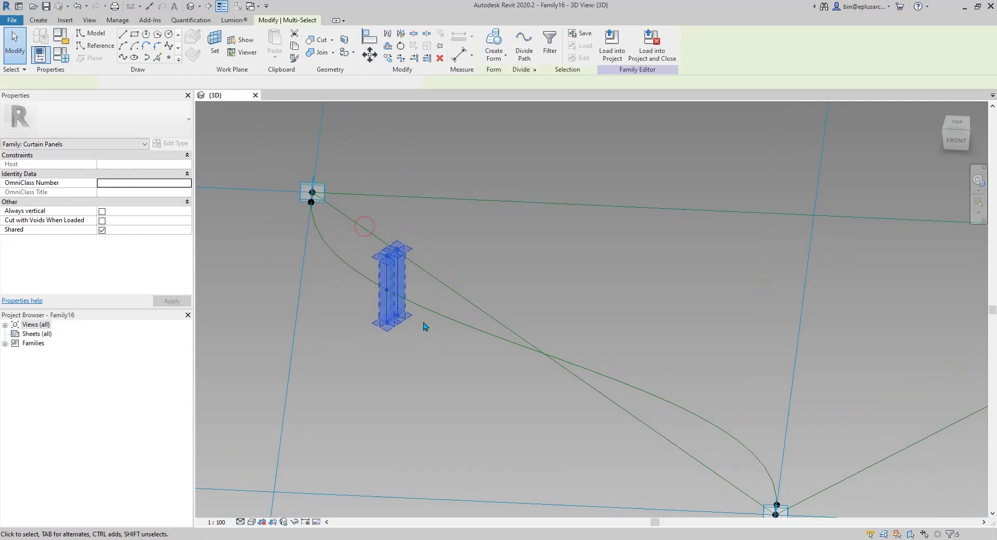
key(m)
key(v)
click(387, 289)
click(602, 287)
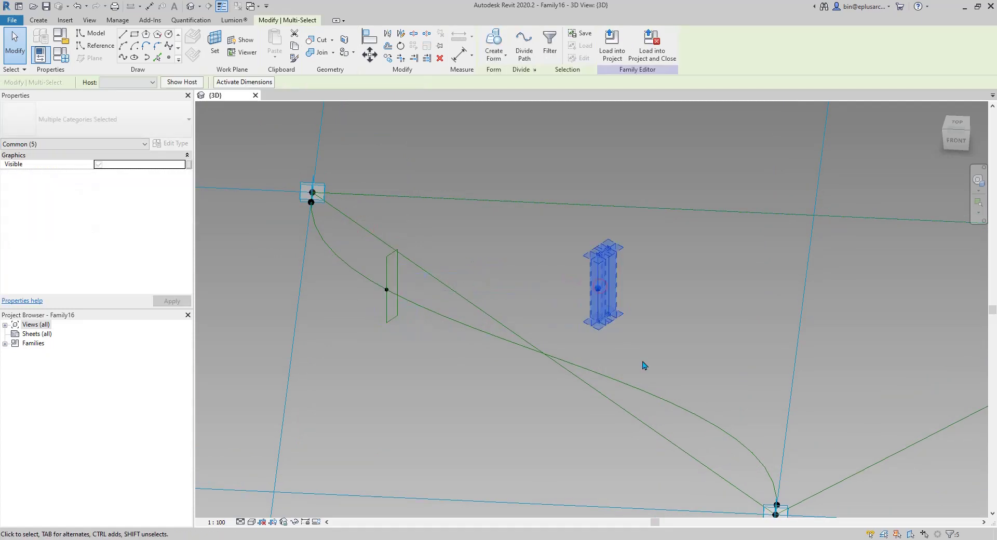
key(Escape)
Move the copied profile's host point onto the S-shaped curve near placement point 1
click(598, 288)
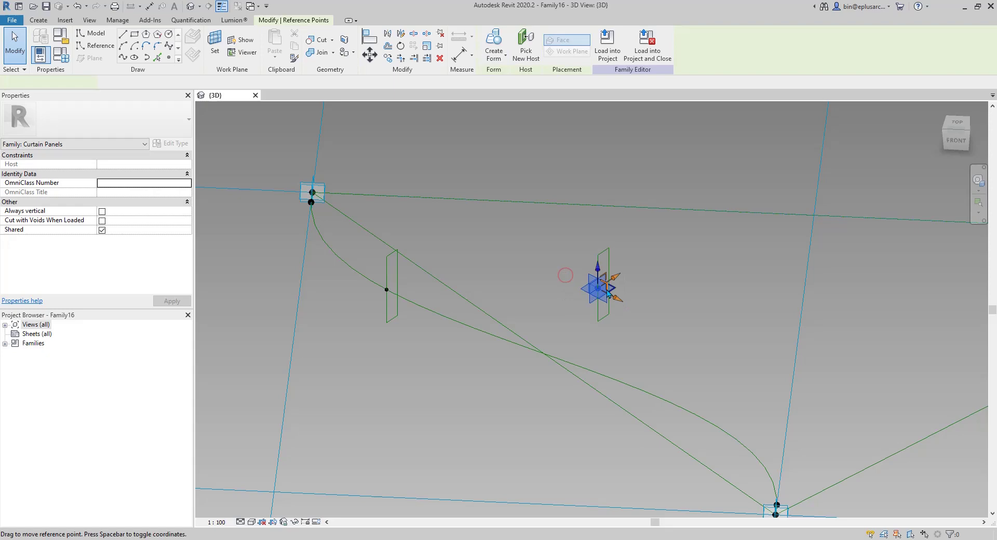
click(699, 413)
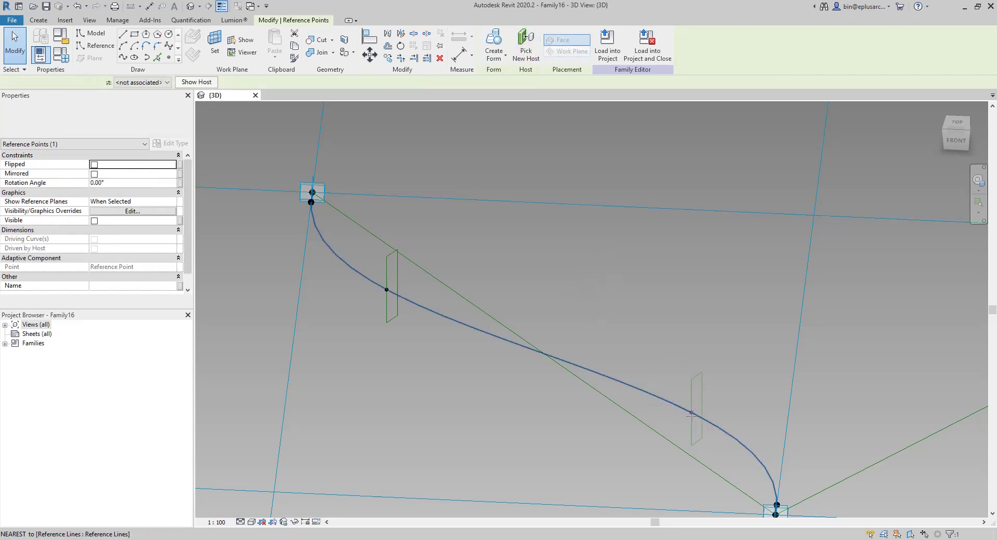
key(Escape)
key(Escape)
middle_drag(702, 418, 641, 343)
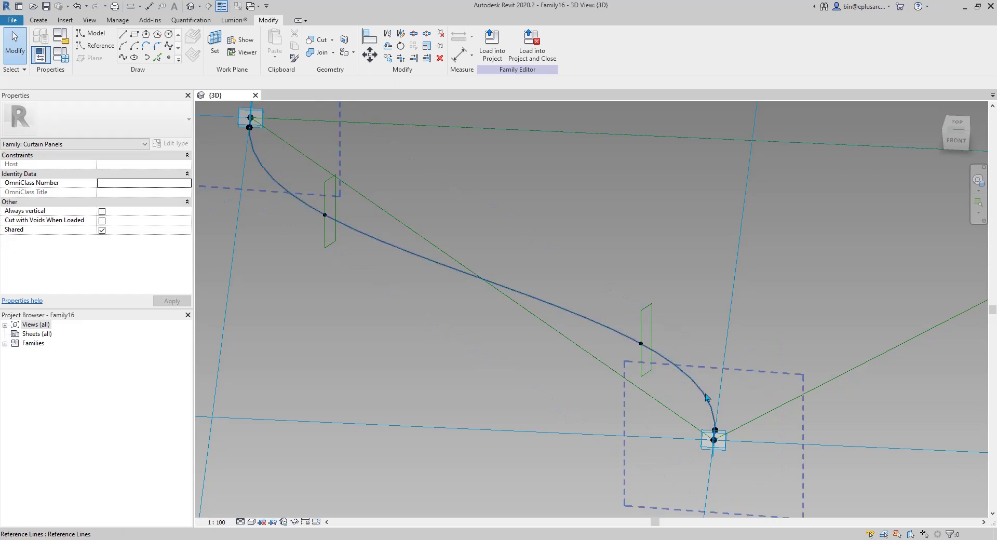
scroll(710, 409, up, 1)
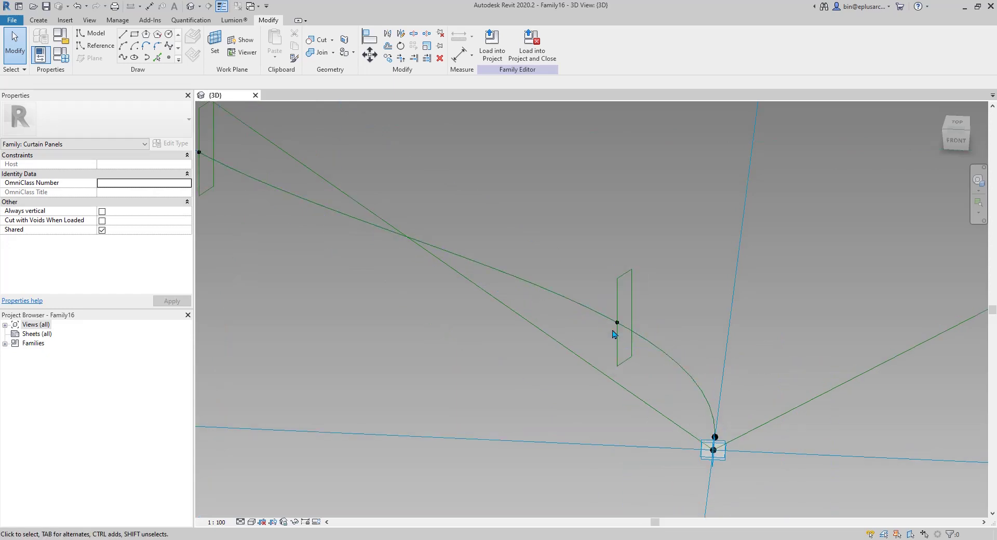
shift+middle_drag(653, 403, 624, 407)
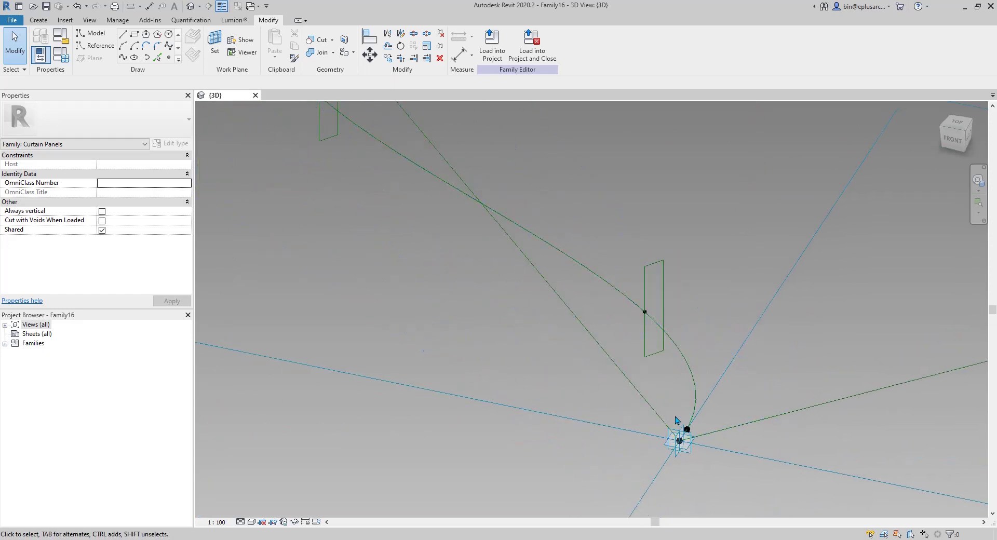
shift+middle_drag(677, 368, 692, 364)
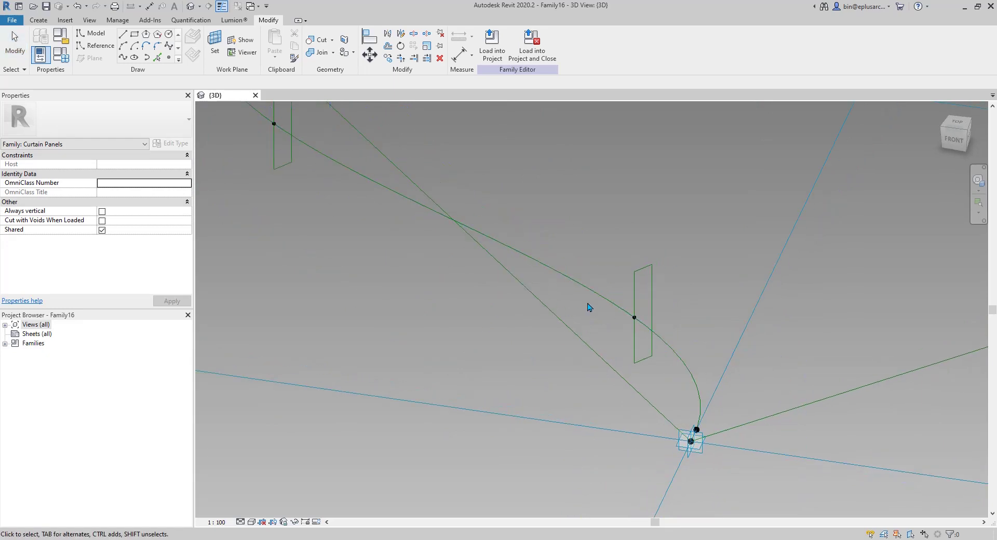
Set the rotation angle of the copied profile's host point near placement point 1 to 180°
drag(646, 331, 646, 331)
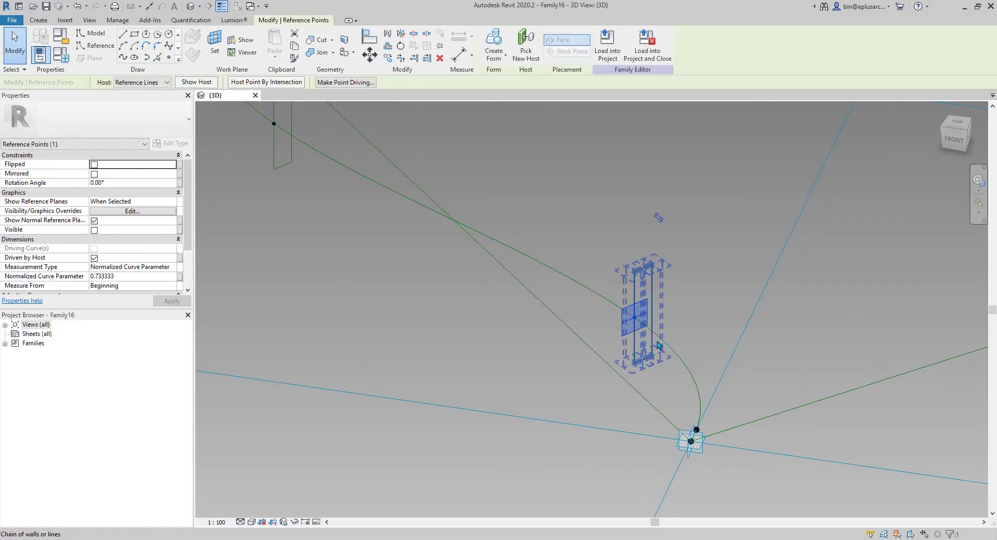
click(126, 185)
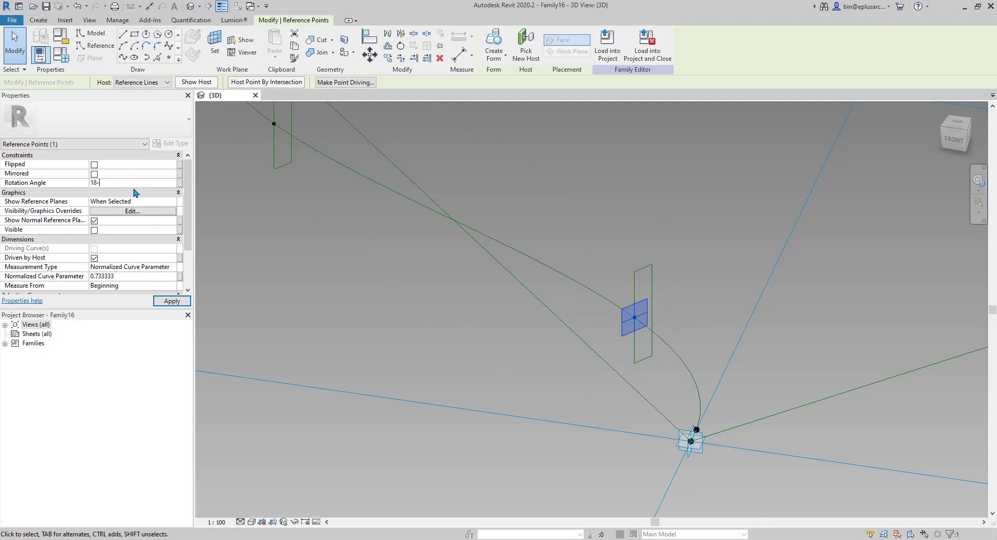
click(658, 291)
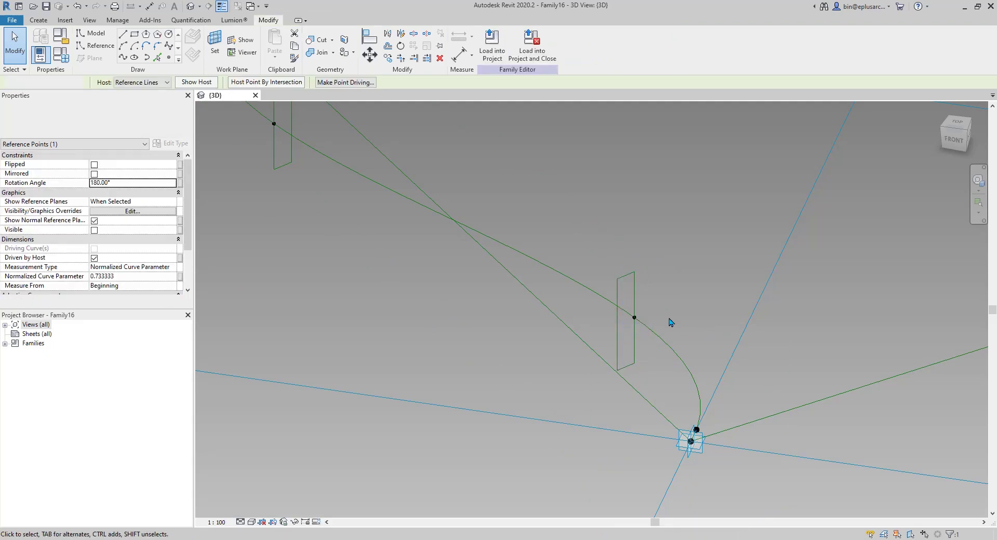
Create a solid form from the two rectangular profiles, using the S-shaped curve as the path
scroll(612, 335, down, 4)
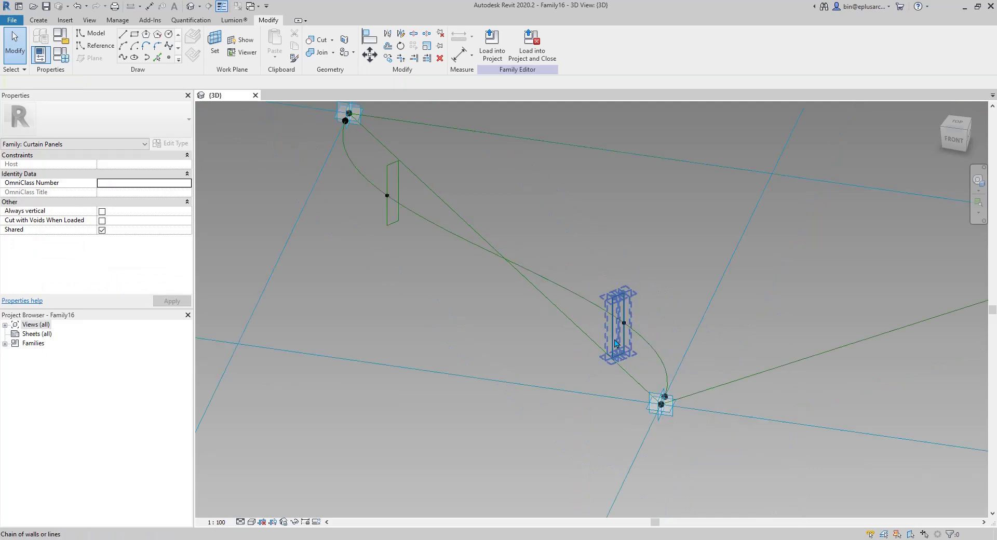
shift+middle_drag(613, 347, 582, 352)
scroll(631, 323, up, 3)
key(Tab)
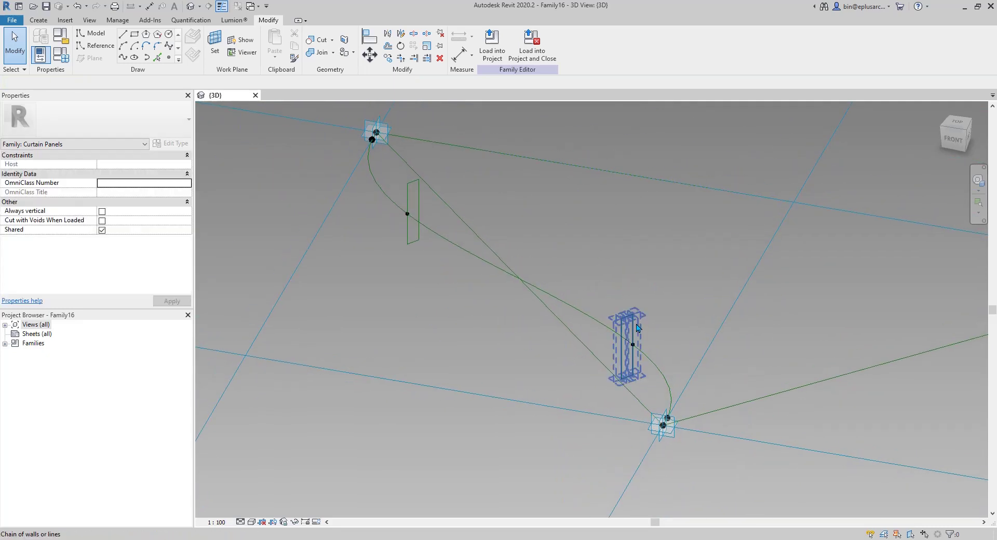
click(633, 325)
key(Tab)
ctrl+click(420, 203)
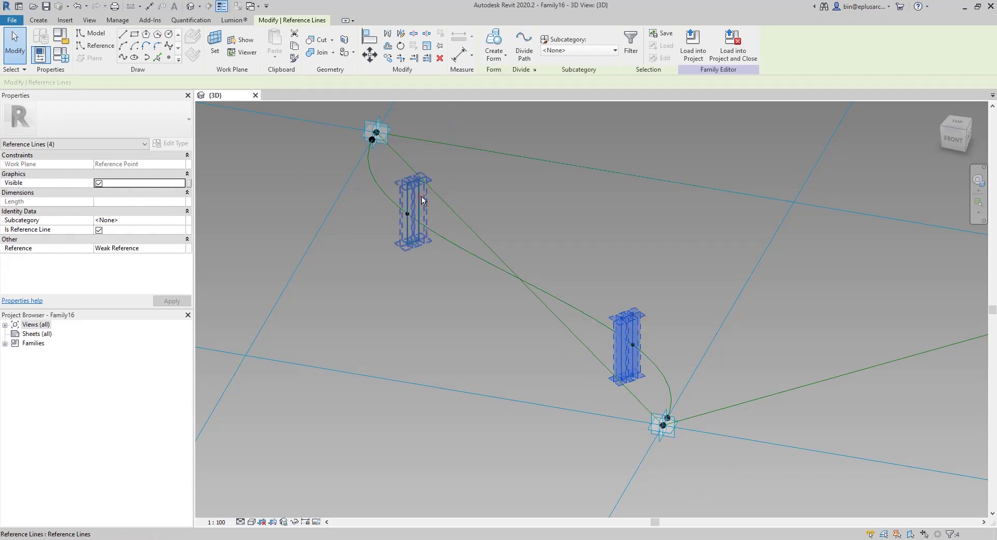
ctrl+click(474, 257)
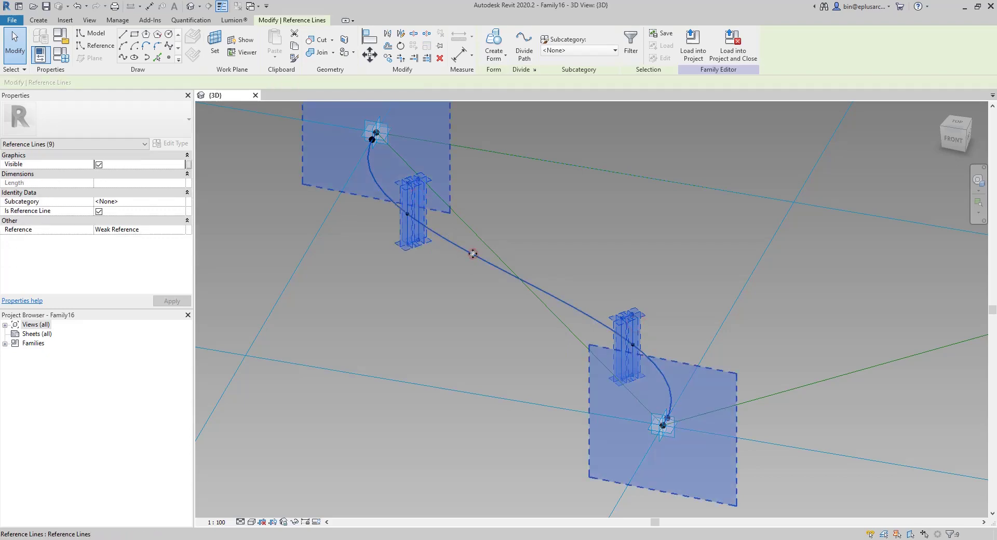
click(492, 45)
Set the normalized curve parameter of the profile host point nearest placement point 1 to 1
shift+middle_drag(527, 257, 583, 337)
scroll(594, 335, up, 1)
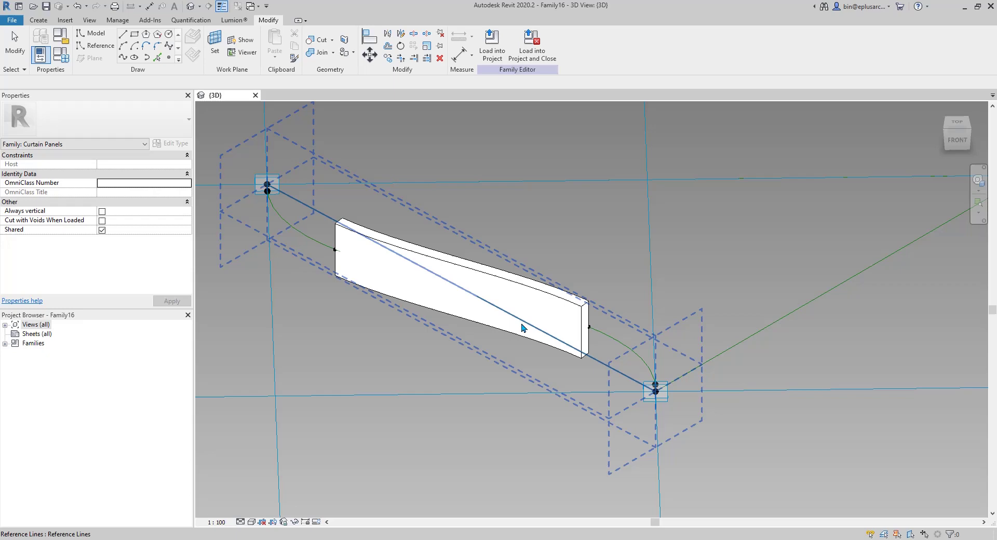
click(590, 328)
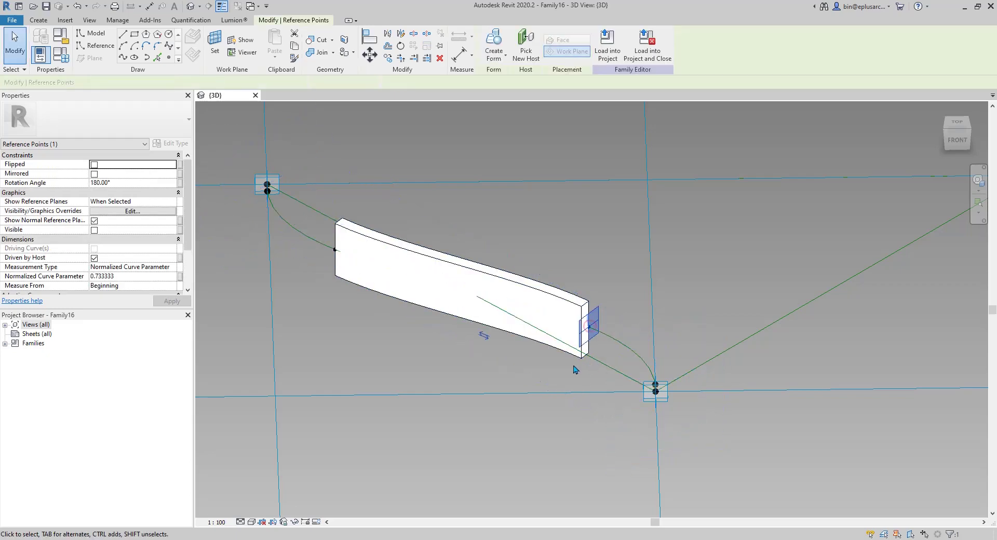
click(118, 277)
text(1)
key(Return)
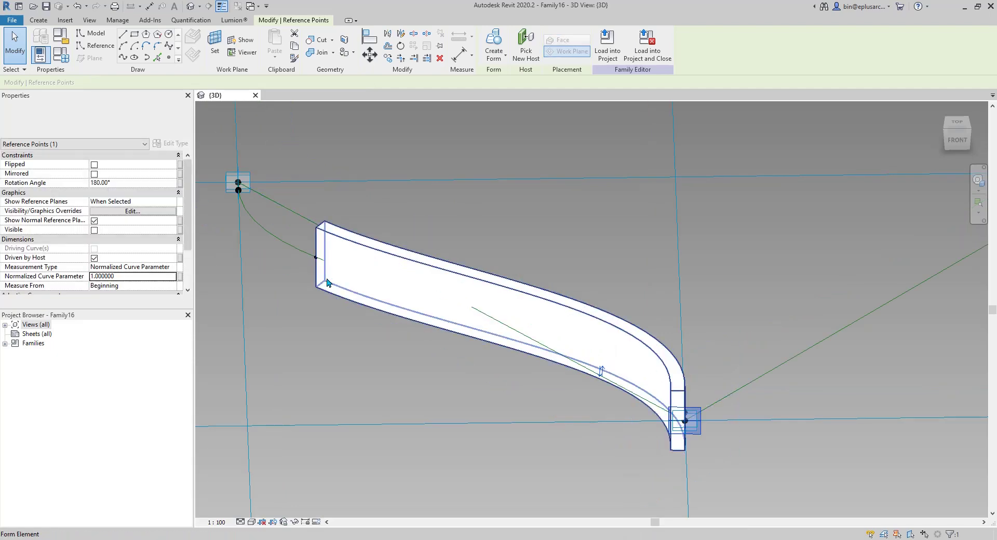
Set the normalized curve parameter of the other profile's host point to 0
click(125, 277)
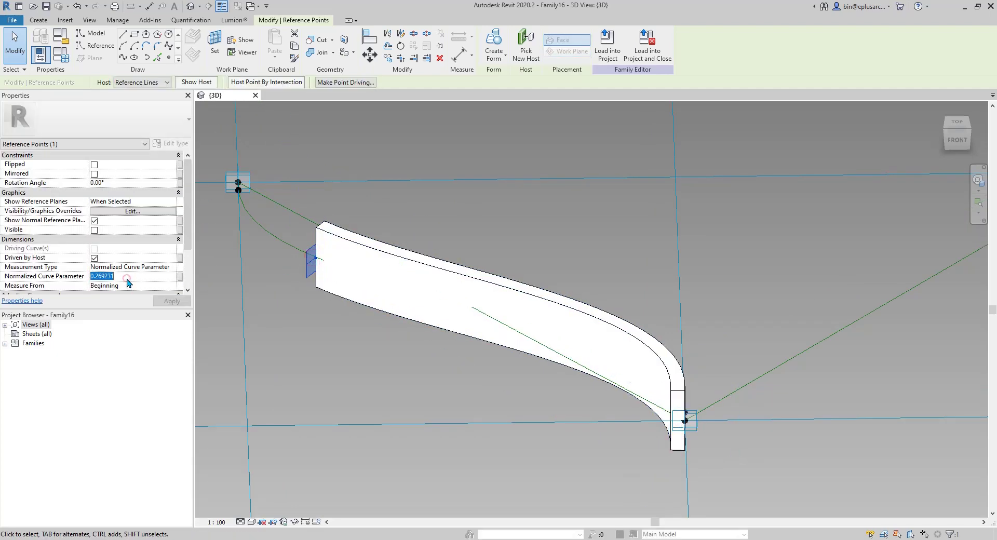
text(0)
key(Return)
key(Escape)
Place a reference point at placement point 2, hosted on one of its vertical reference planes
scroll(462, 237, down, 1)
shift+middle_drag(493, 249, 490, 374)
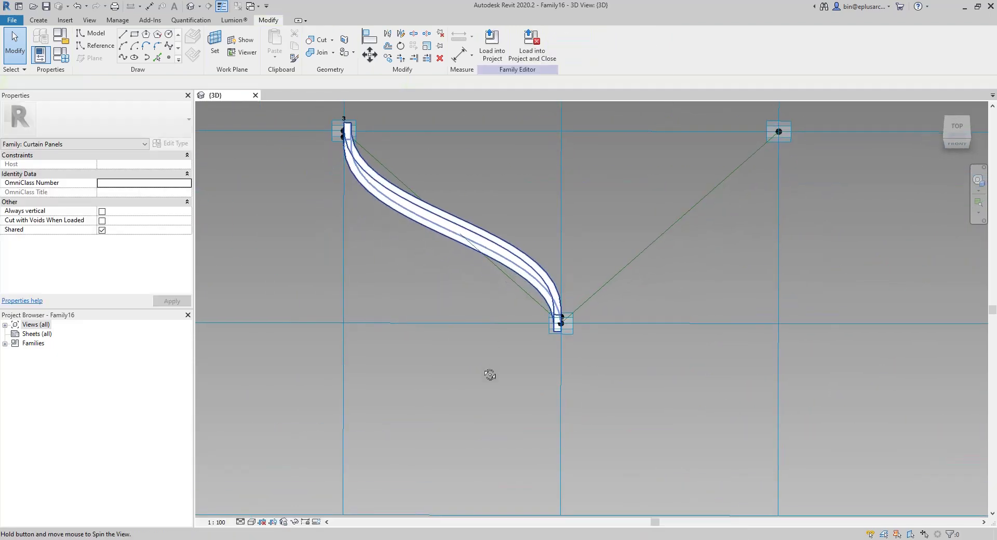
shift+middle_drag(350, 142, 566, 312)
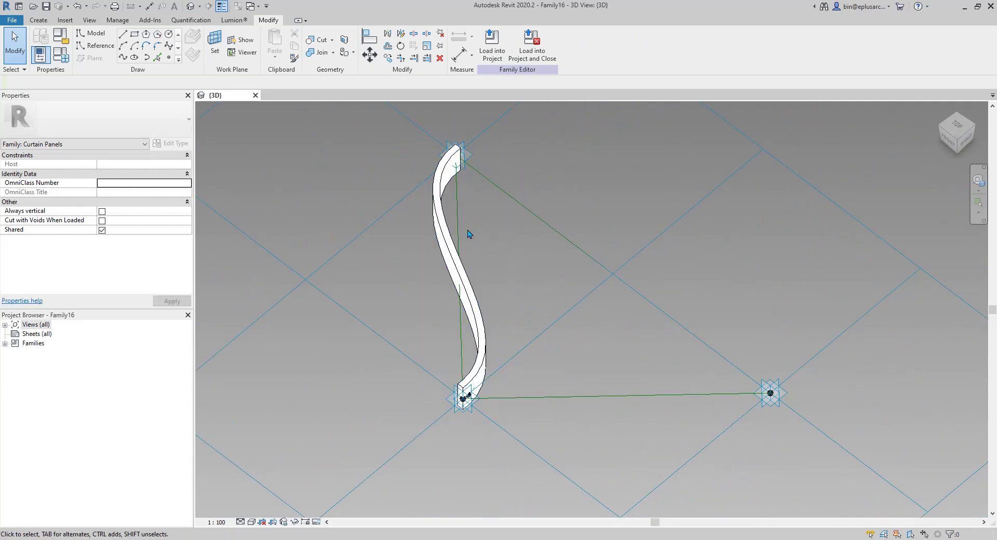
shift+middle_drag(495, 375, 561, 385)
middle_drag(562, 326, 554, 363)
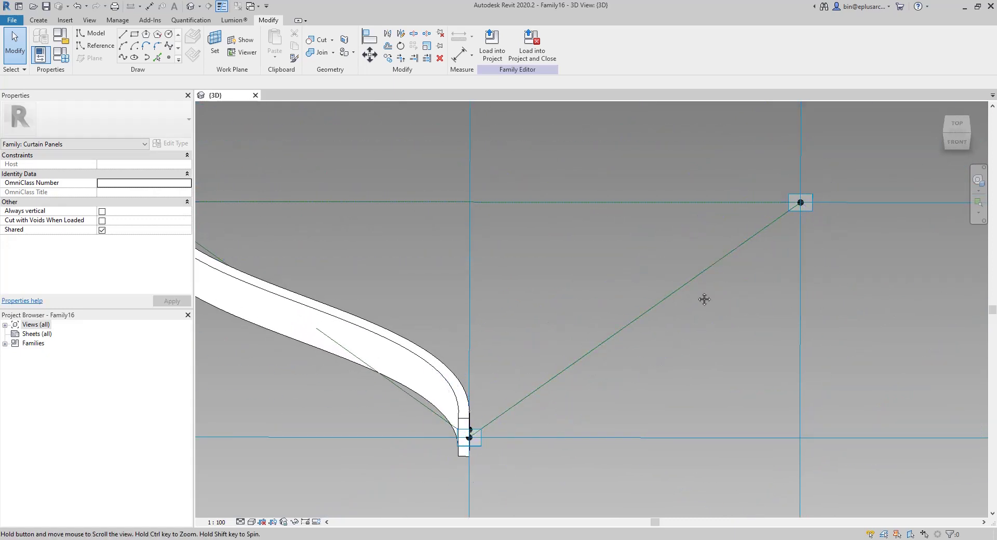
middle_drag(703, 296, 635, 341)
click(169, 58)
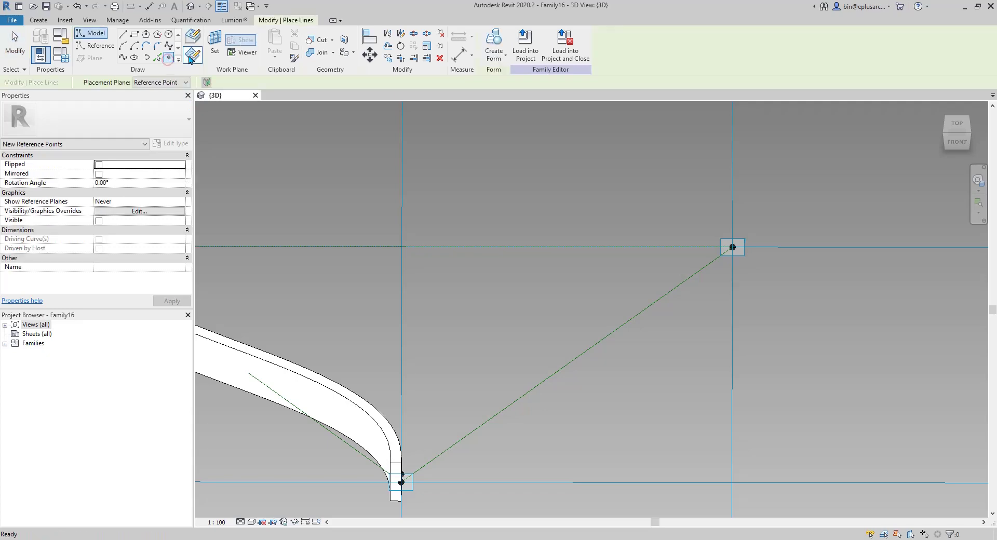
click(214, 46)
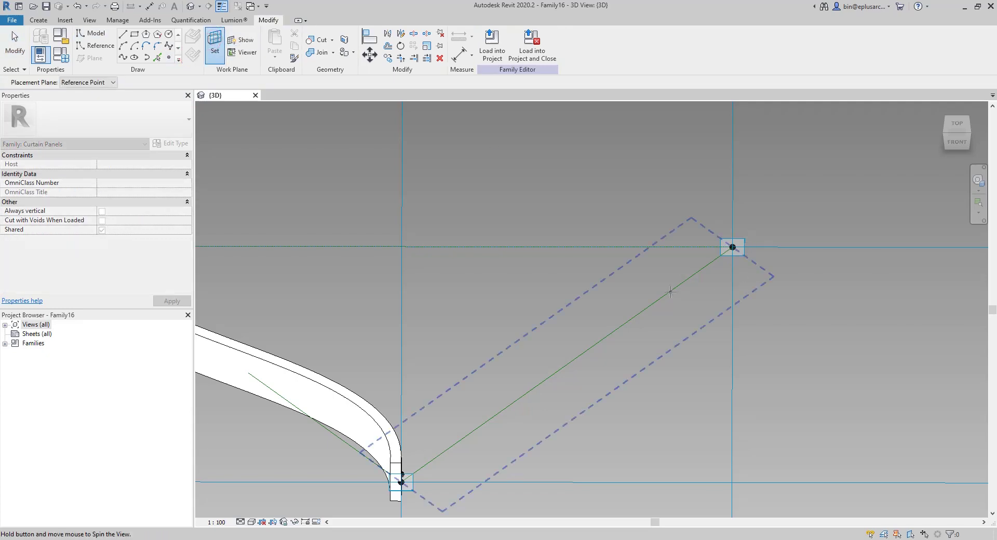
shift+middle_drag(649, 291, 307, 218)
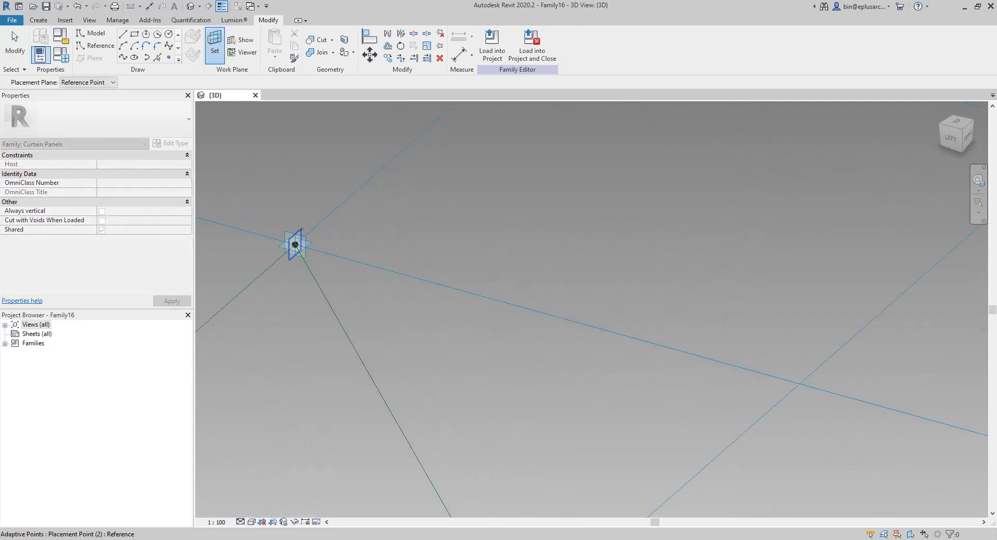
click(301, 228)
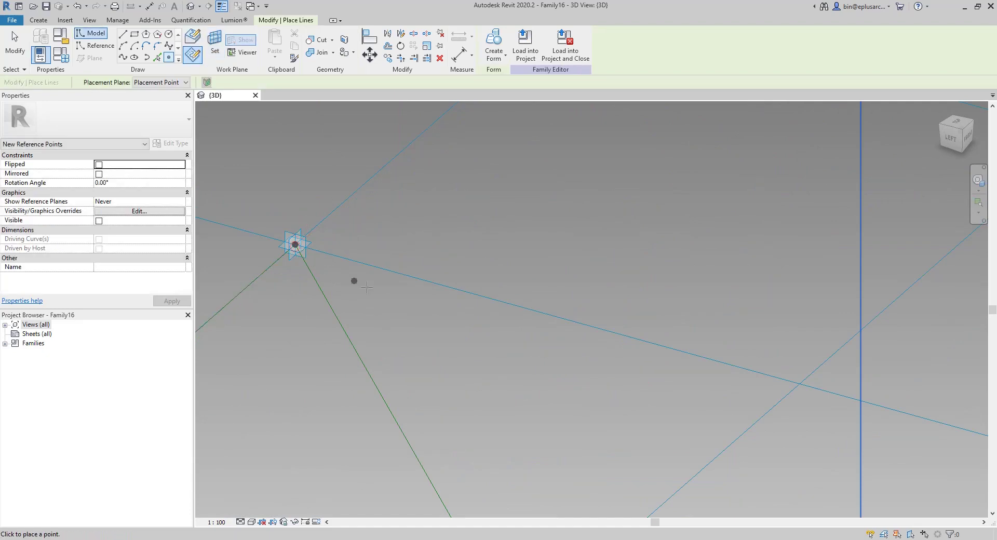
key(Escape)
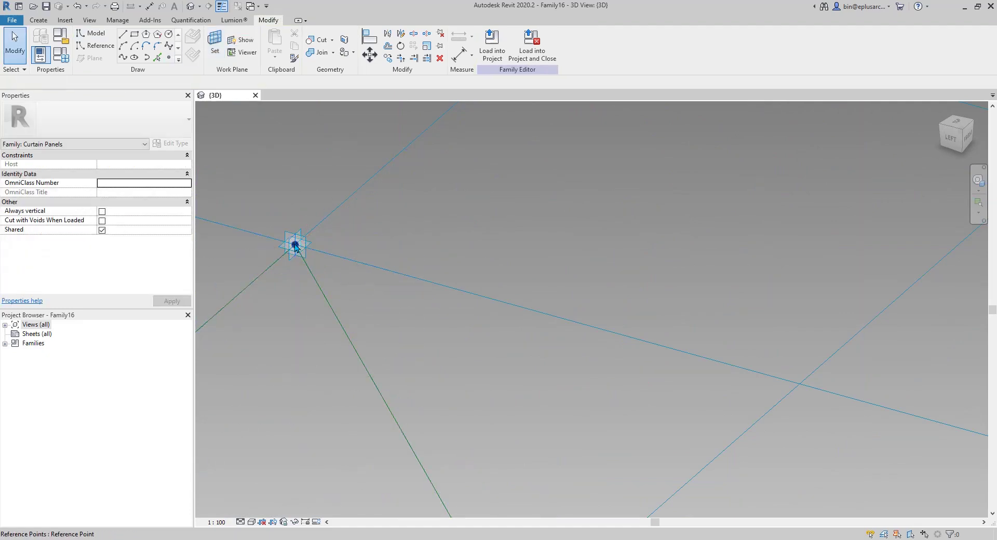
Set the offset of the reference point hosted on placement point 2 to -100
click(295, 247)
middle_drag(282, 280, 403, 232)
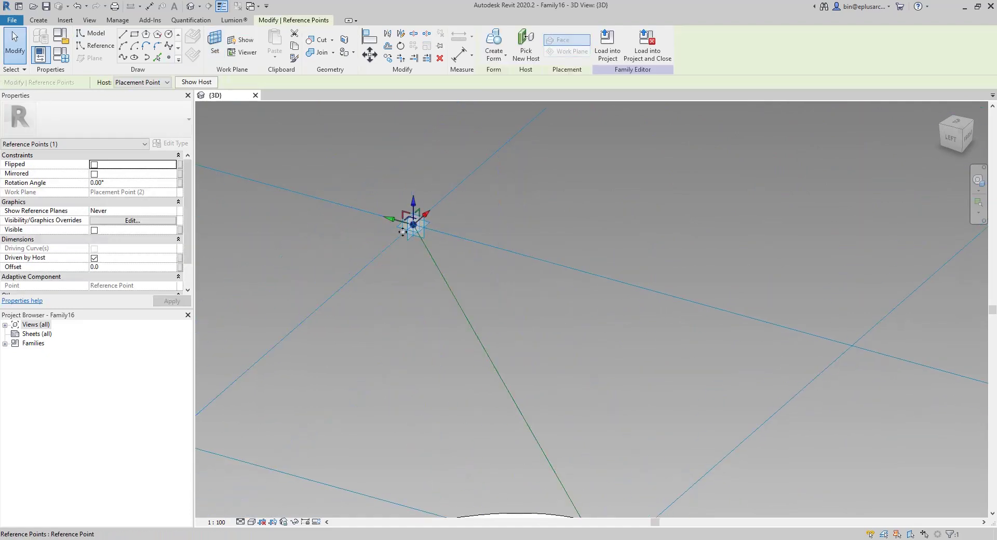
click(127, 267)
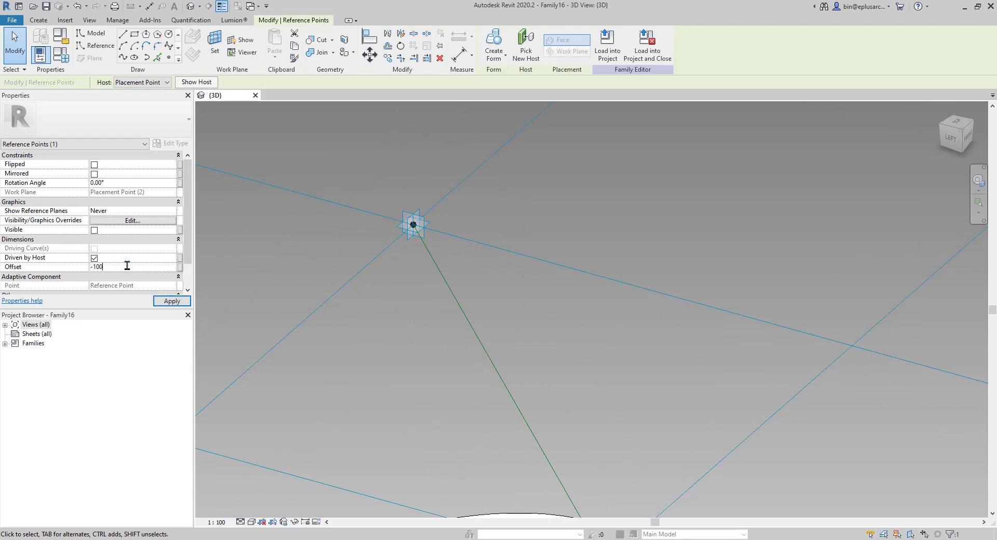
shift+middle_drag(436, 230, 414, 272)
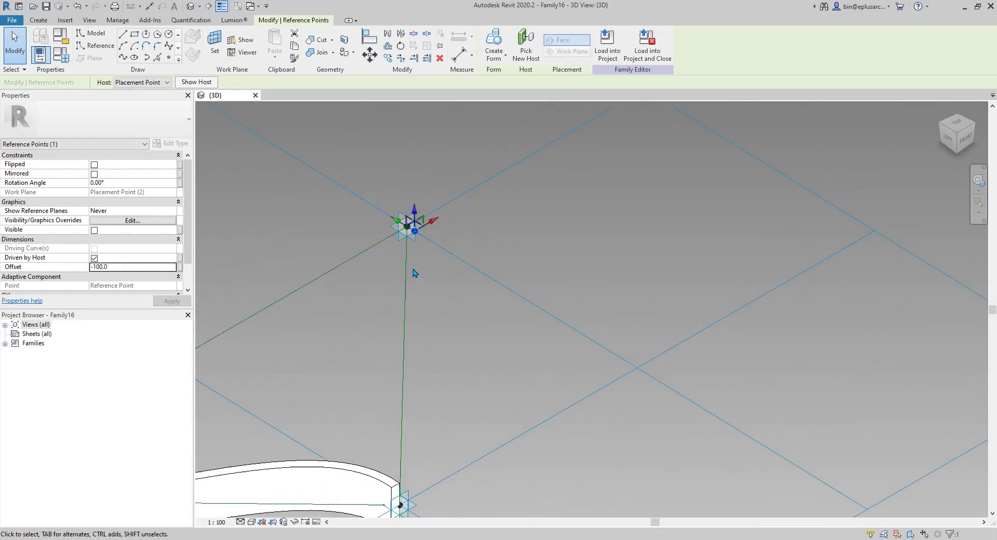
click(414, 272)
key(Escape)
Draw a spline through placement point 2, its offset point, placement point 1's offset point and placement point 1, showing the model in wireframe
click(421, 234)
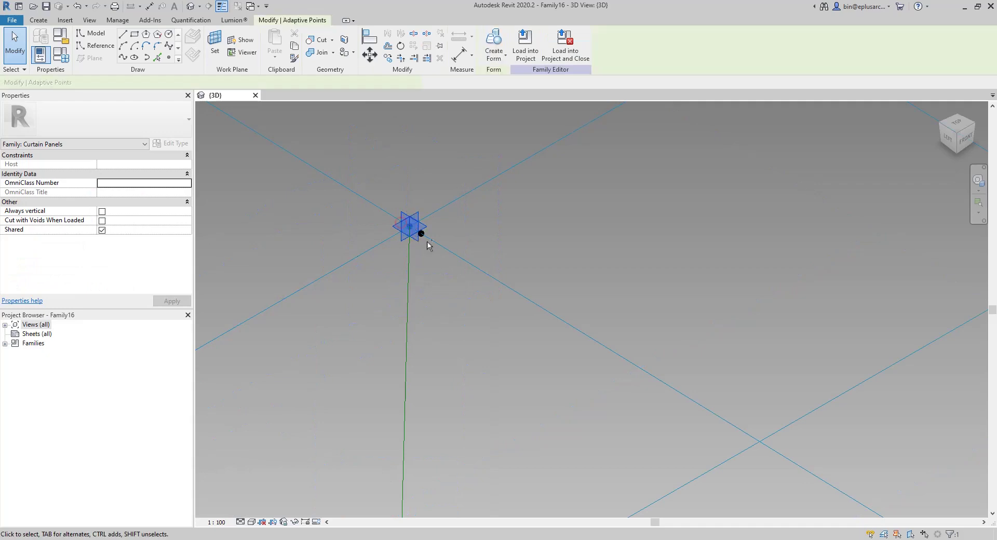
ctrl+click(423, 235)
middle_drag(483, 443, 529, 237)
scroll(448, 448, up, 2)
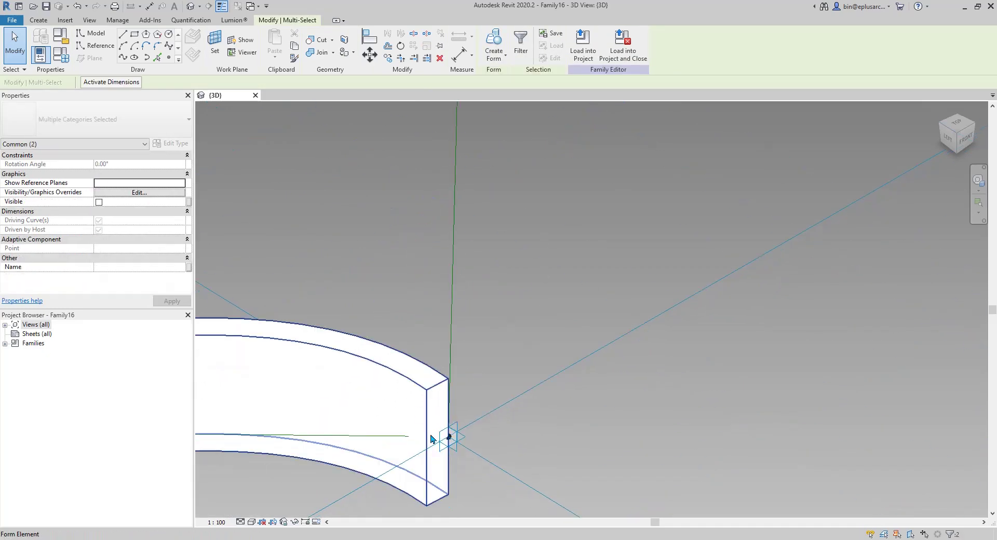
scroll(431, 438, down, 4)
shift+middle_drag(460, 422, 471, 230)
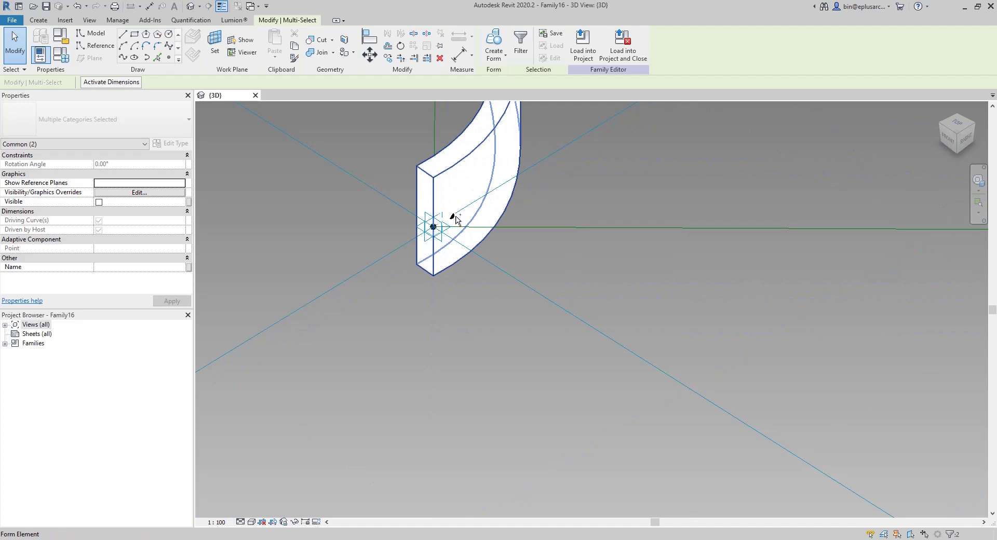
scroll(470, 222, up, 2)
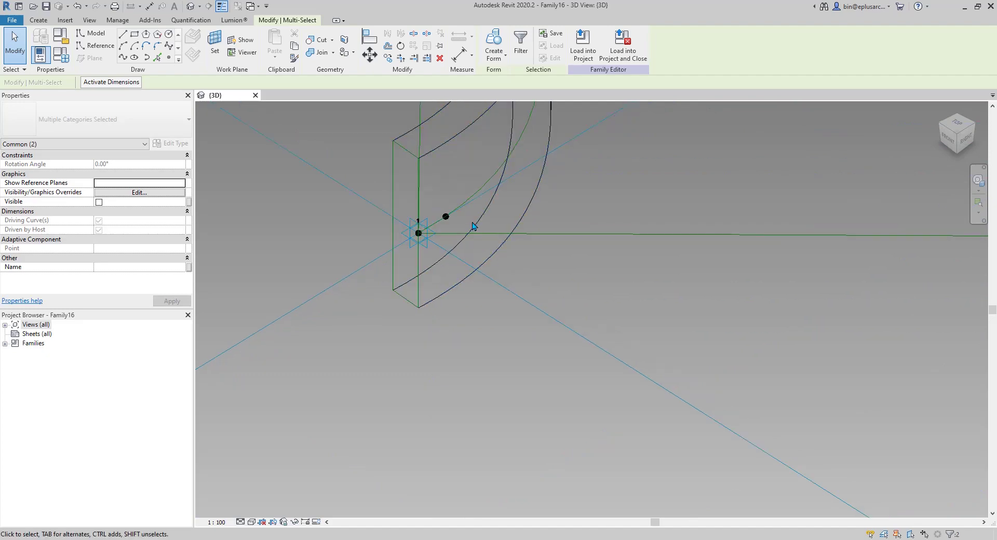
ctrl+click(446, 217)
ctrl+click(423, 242)
scroll(426, 243, down, 2)
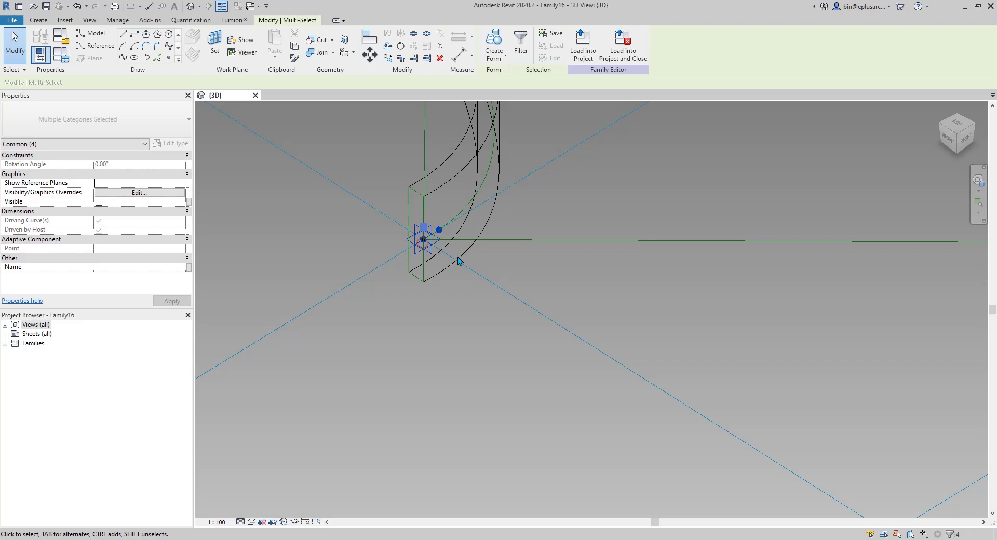
middle_drag(663, 267, 460, 282)
middle_drag(842, 279, 607, 276)
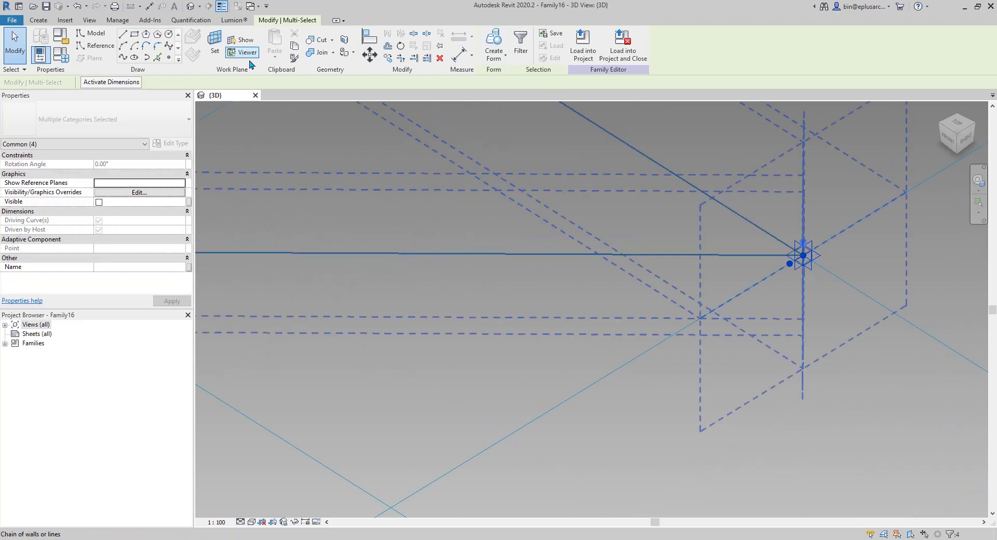
click(125, 59)
Convert the new spline between placement points 1 and 2 into a reference line
middle_drag(659, 196, 826, 198)
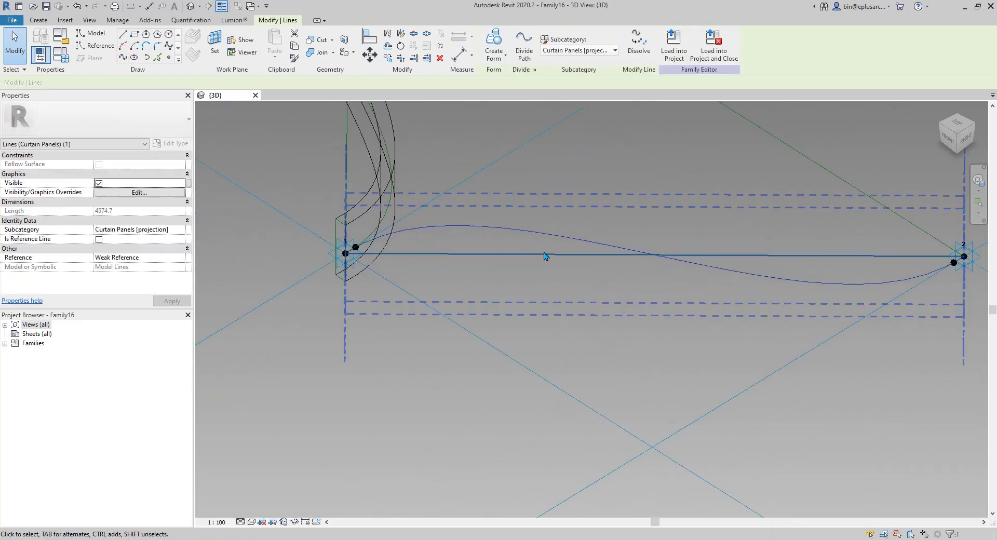
click(99, 241)
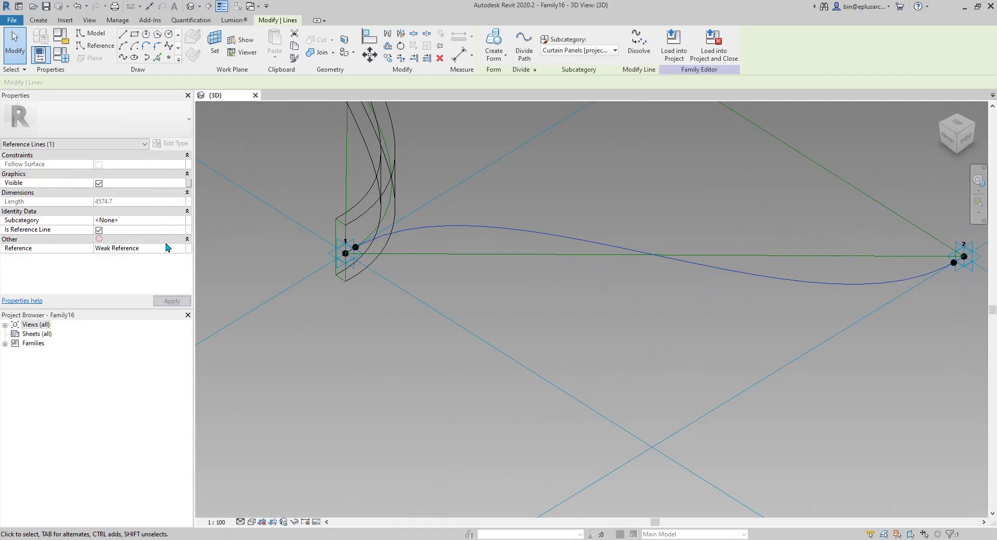
click(484, 283)
Temporarily hide placement point 1 so the reference point hosted beneath it can be reached
shift+middle_drag(484, 283, 451, 298)
scroll(512, 318, down, 1)
mouse_move(560, 337)
middle_down()
mouse_move(478, 313)
mouse_move(597, 316)
mouse_move(550, 326)
middle_up()
scroll(511, 320, up, 4)
scroll(470, 311, down, 4)
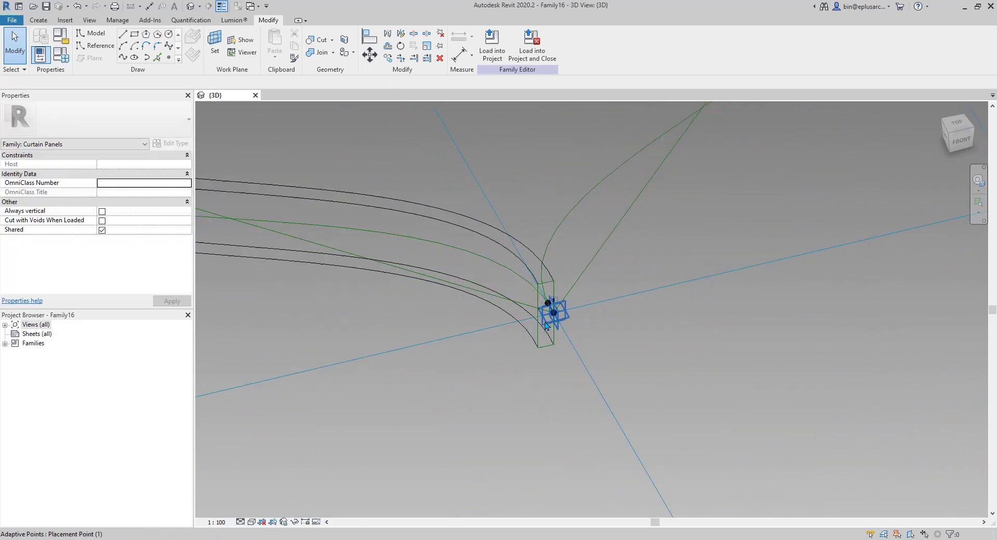
scroll(553, 322, up, 2)
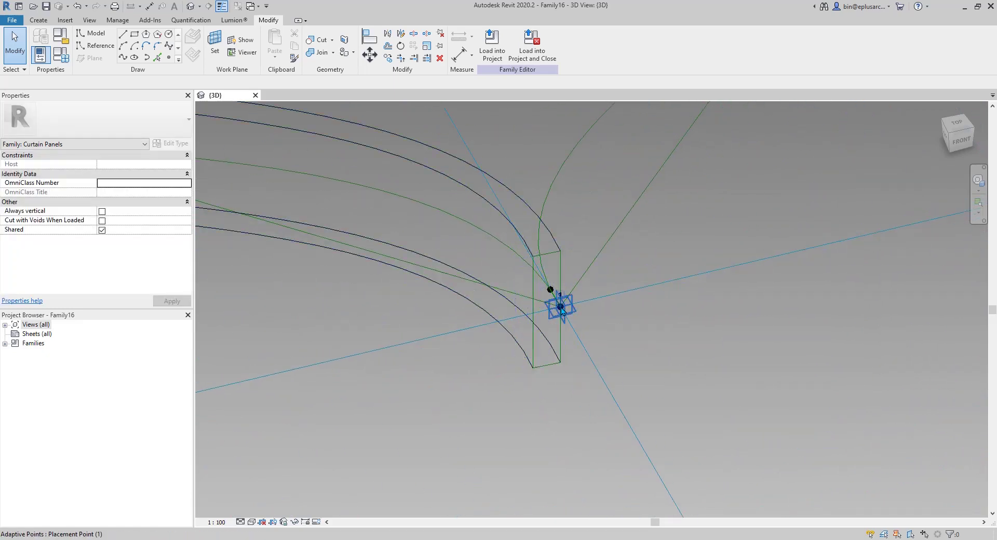
key(Tab)
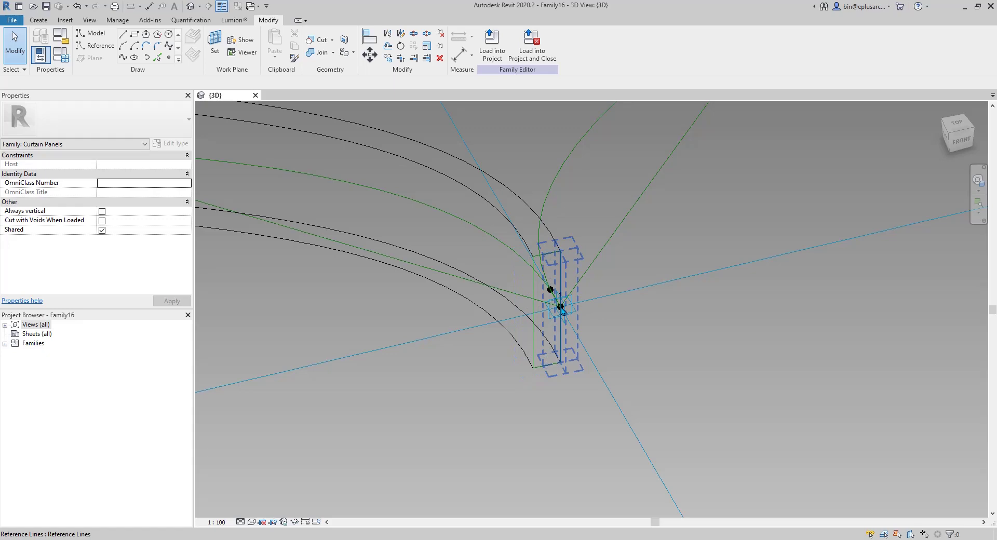
key(Tab)
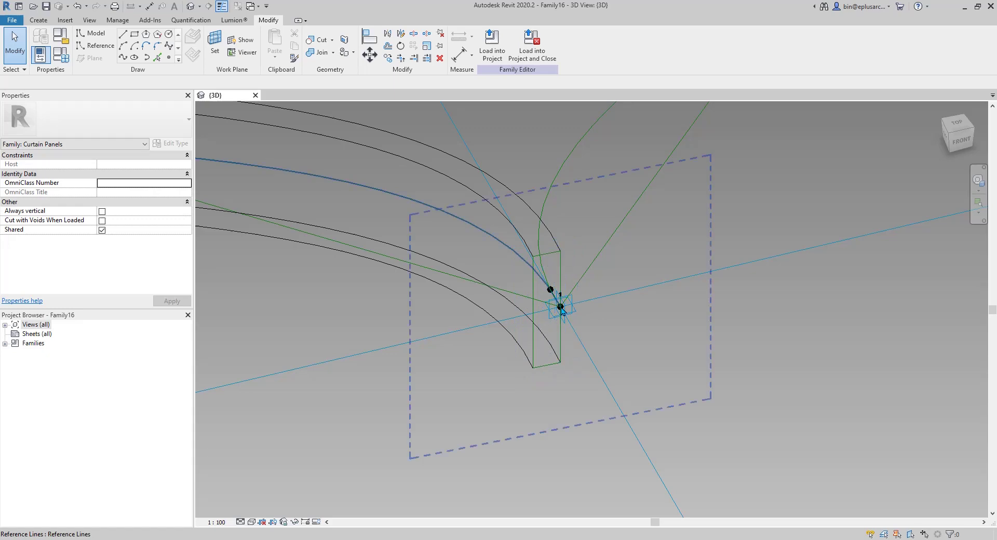
shift+middle_drag(602, 320, 514, 313)
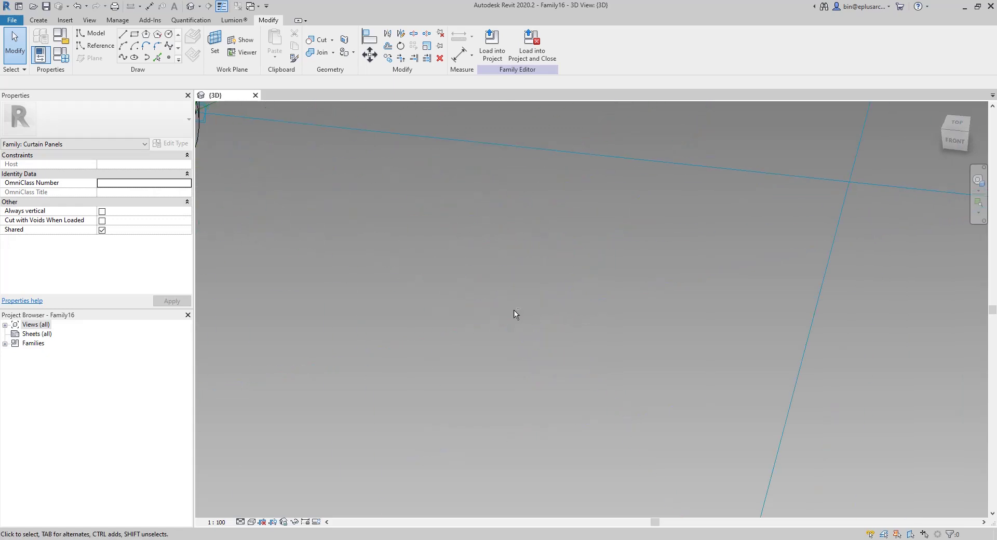
middle_drag(436, 299, 642, 435)
shift+middle_drag(430, 268, 388, 275)
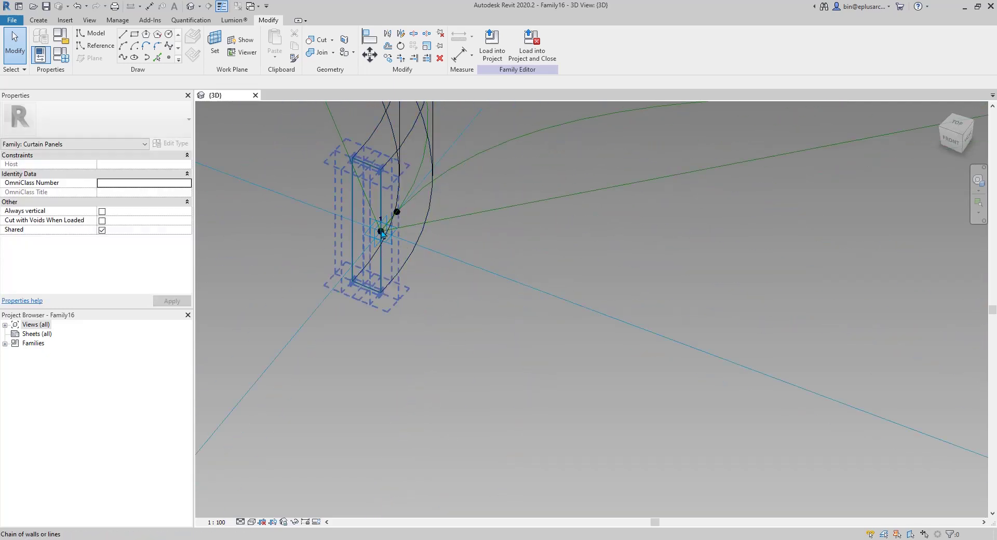
middle_drag(382, 232, 396, 279)
scroll(396, 279, up, 1)
click(405, 287)
middle_drag(440, 311, 452, 331)
key(h)
key(h)
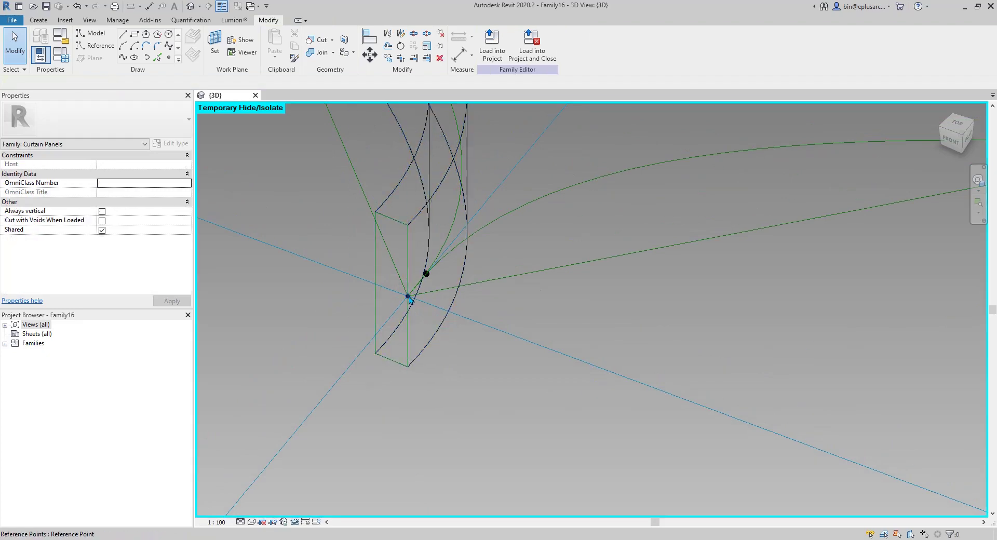
Copy the rectangular profile and its hosted reference point at placement point 1 to a free spot between placement points 1 and 2
click(409, 297)
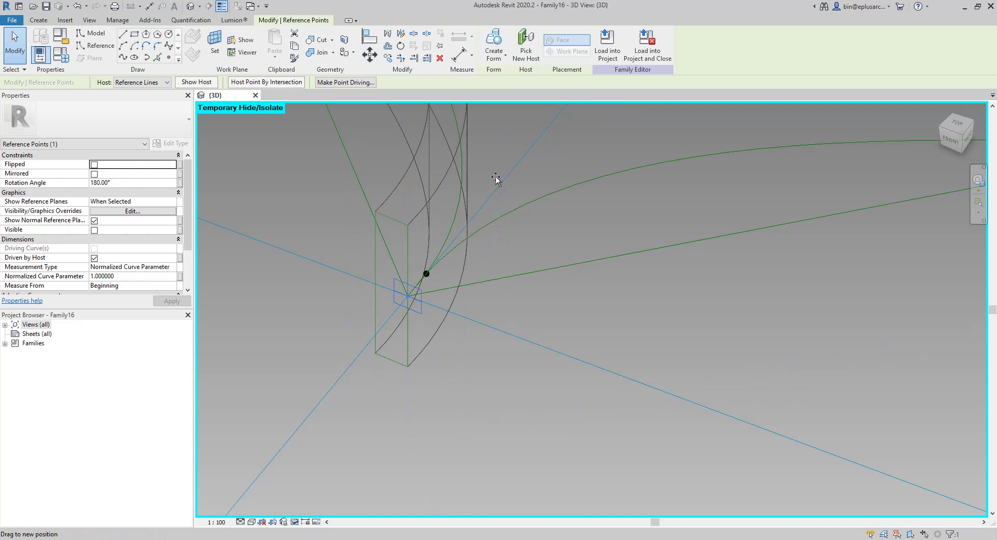
drag(464, 155, 465, 169)
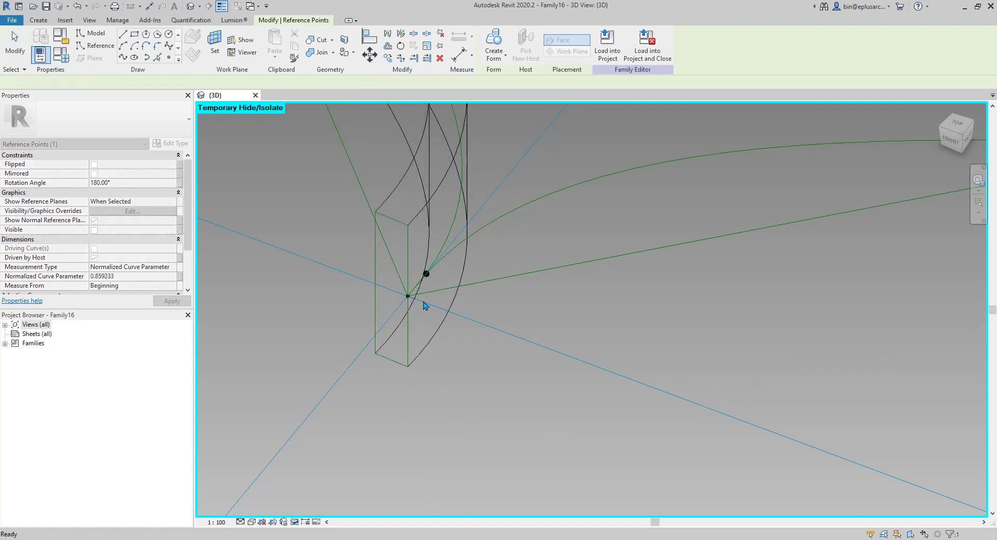
click(409, 295)
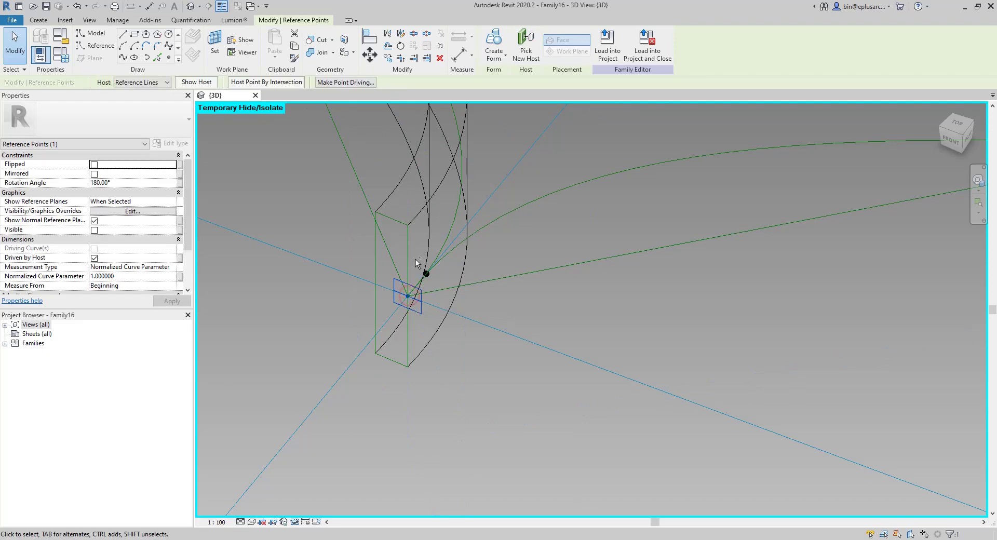
click(409, 242)
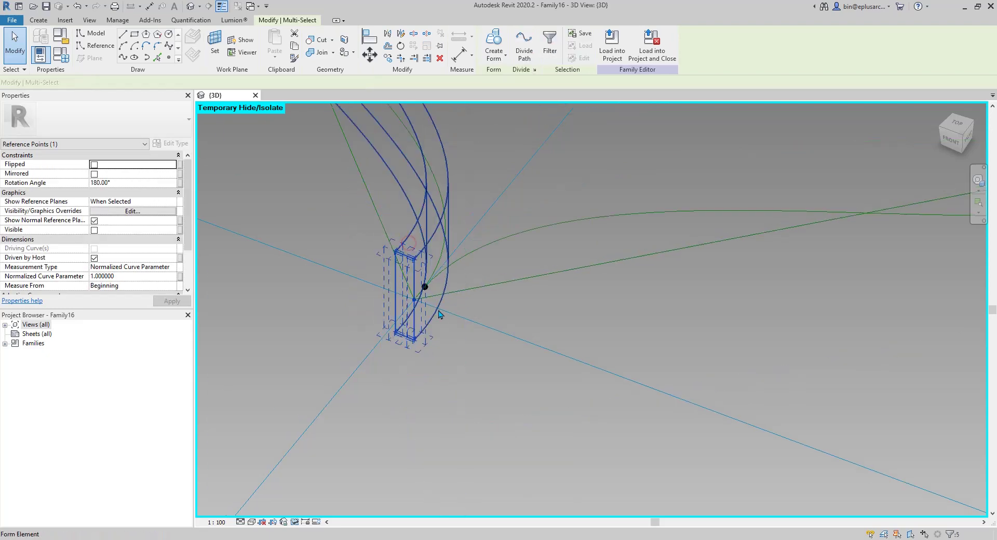
scroll(438, 314, down, 2)
shift+middle_drag(447, 321, 486, 335)
key(c)
key(o)
click(425, 303)
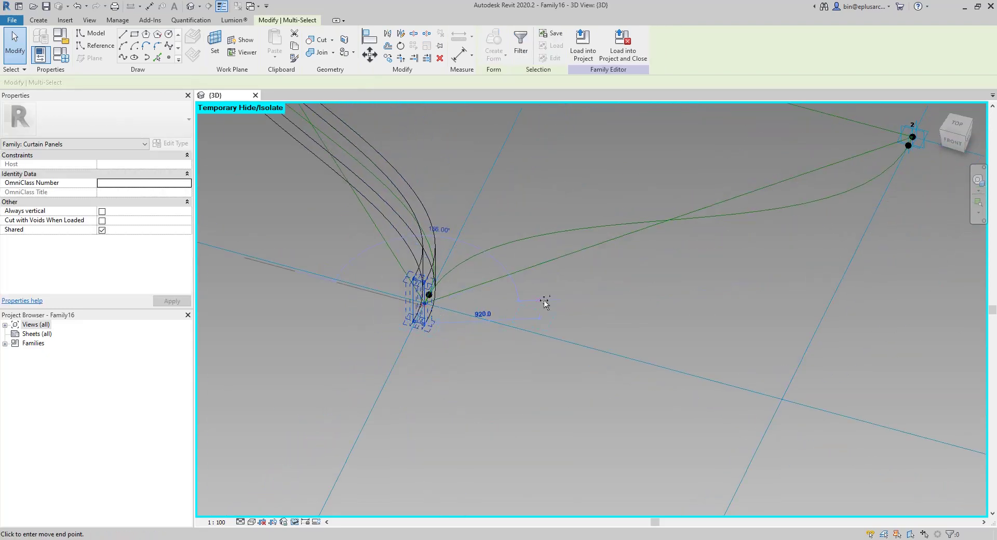
click(574, 294)
Make a second copy of the profile and its reference point, placed farther towards placement point 2
key(c)
key(c)
click(582, 295)
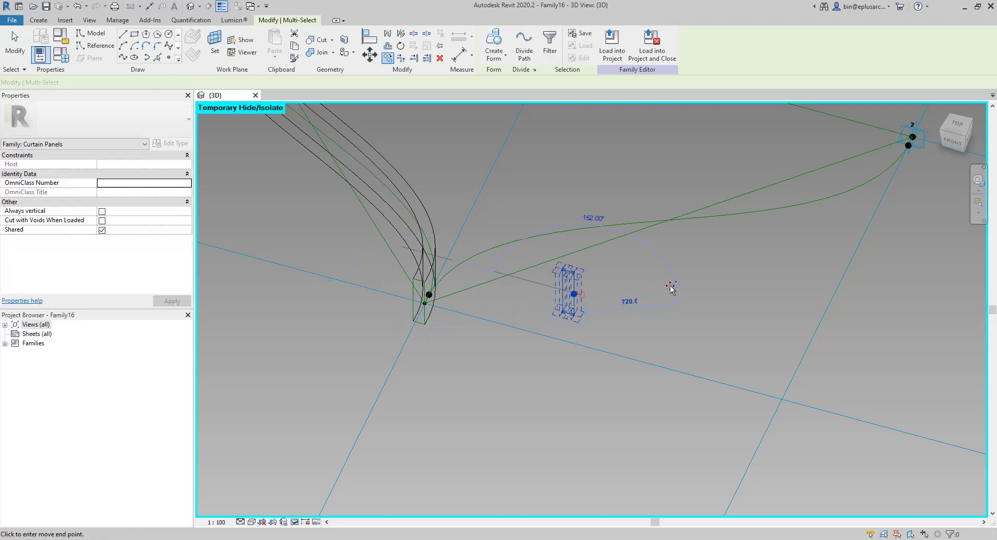
click(671, 285)
key(Escape)
Rehost both copied profile points onto the S-shaped reference line between placement points 1 and 2
click(573, 294)
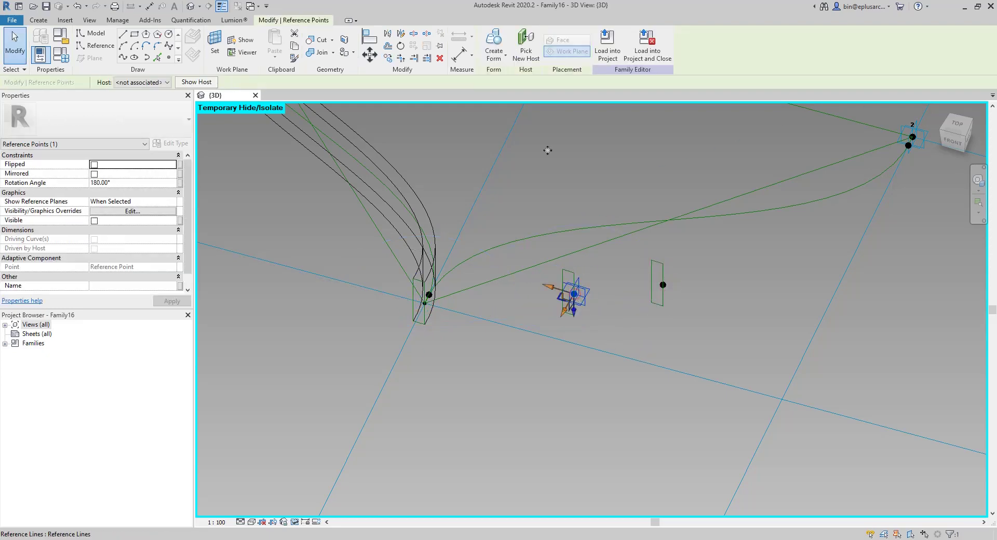
click(529, 55)
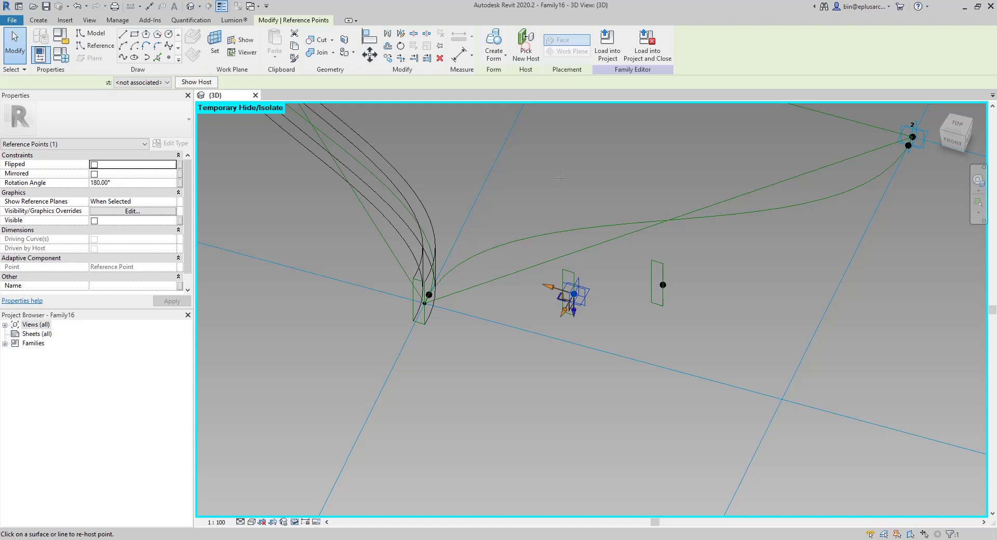
click(553, 233)
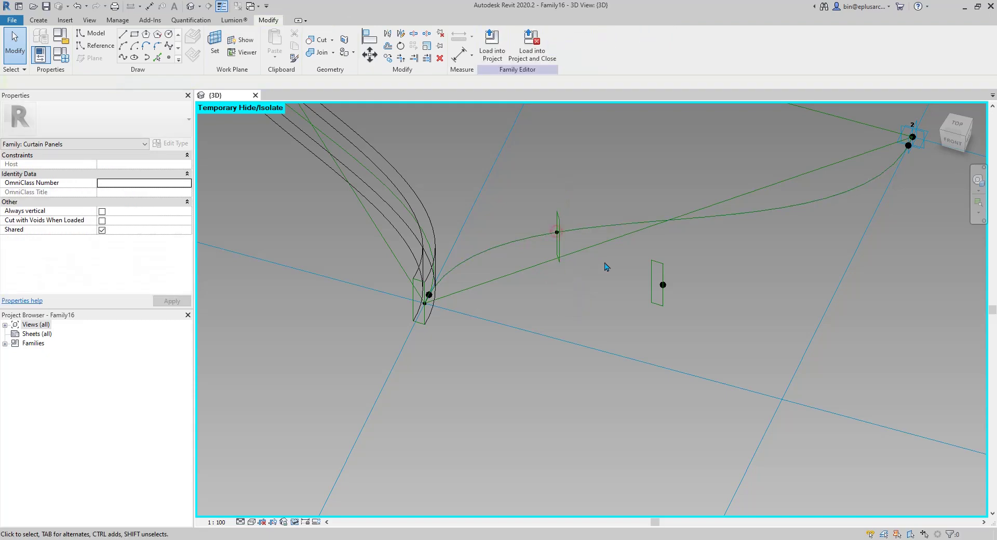
click(663, 285)
click(529, 55)
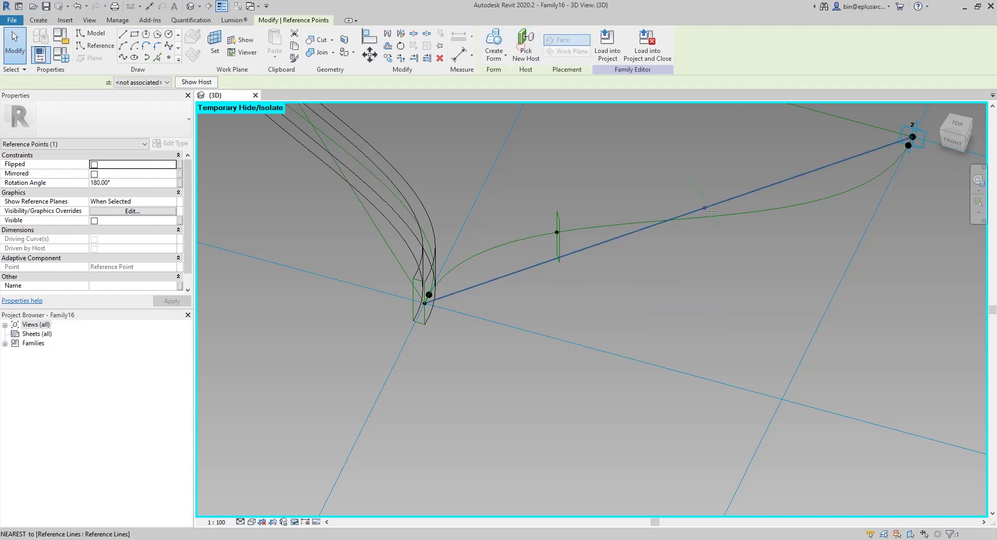
click(739, 213)
Set the rotation angle of the profile's reference point nearer placement point 2 to 0°
shift+middle_drag(715, 240, 801, 231)
scroll(604, 181, up, 1)
middle_drag(604, 180, 668, 371)
scroll(668, 372, up, 1)
scroll(654, 296, down, 3)
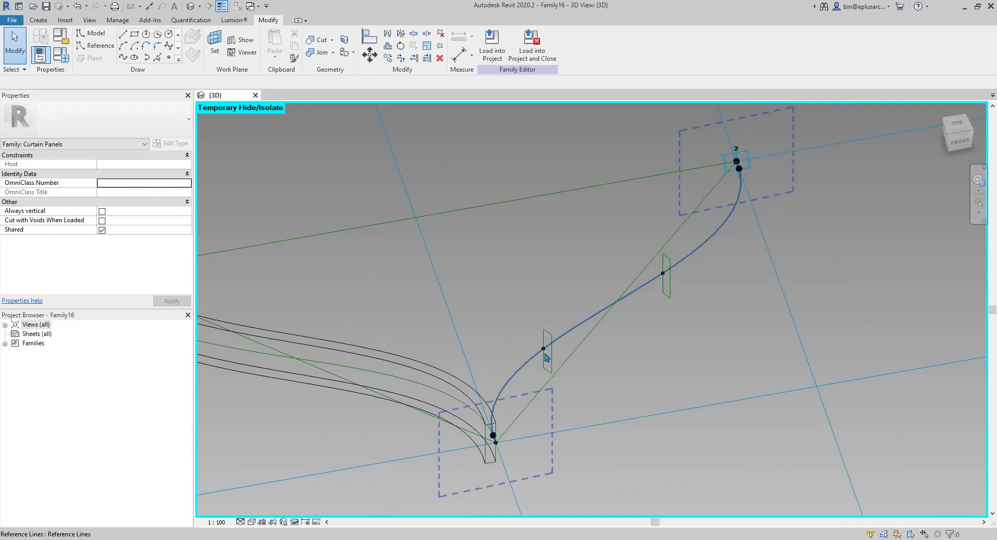
scroll(719, 205, up, 2)
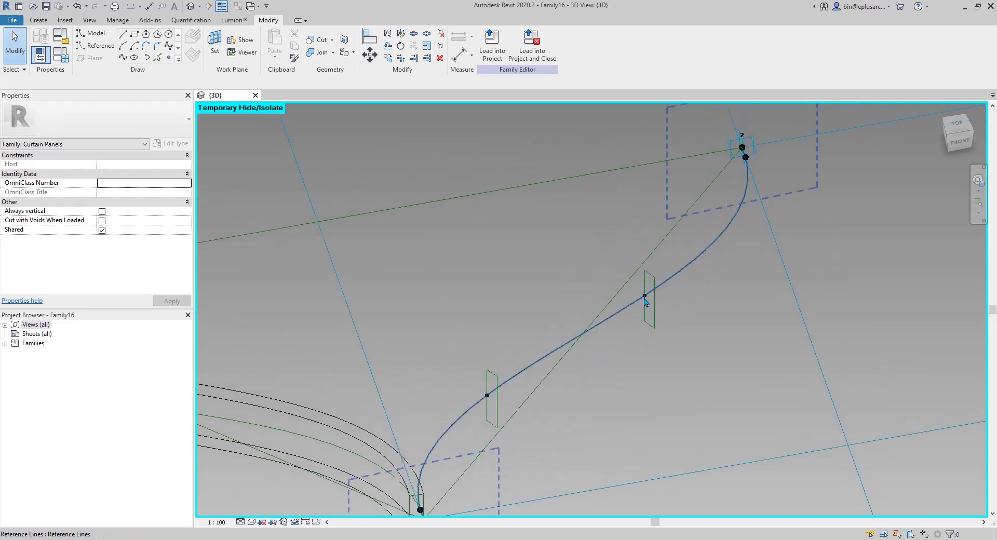
click(647, 301)
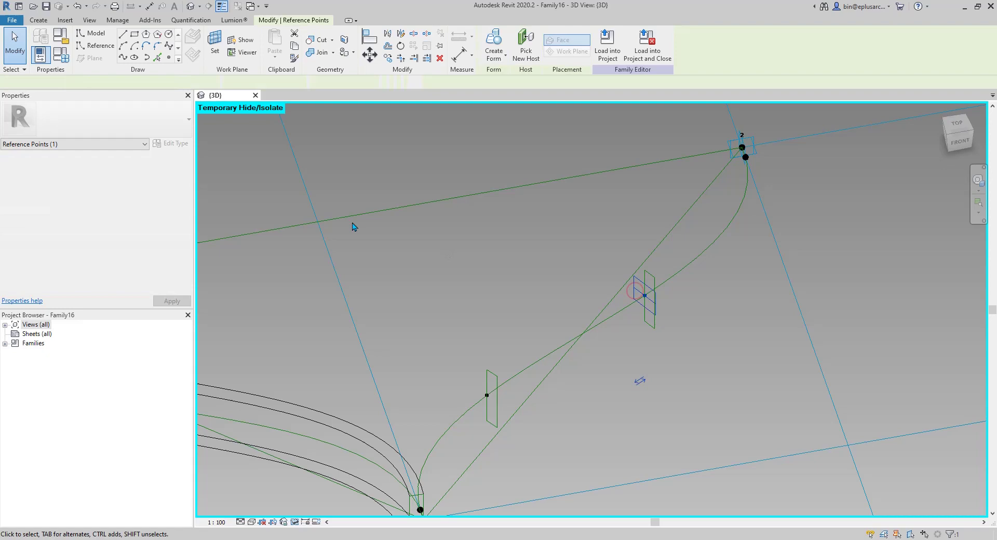
click(129, 183)
text(0)
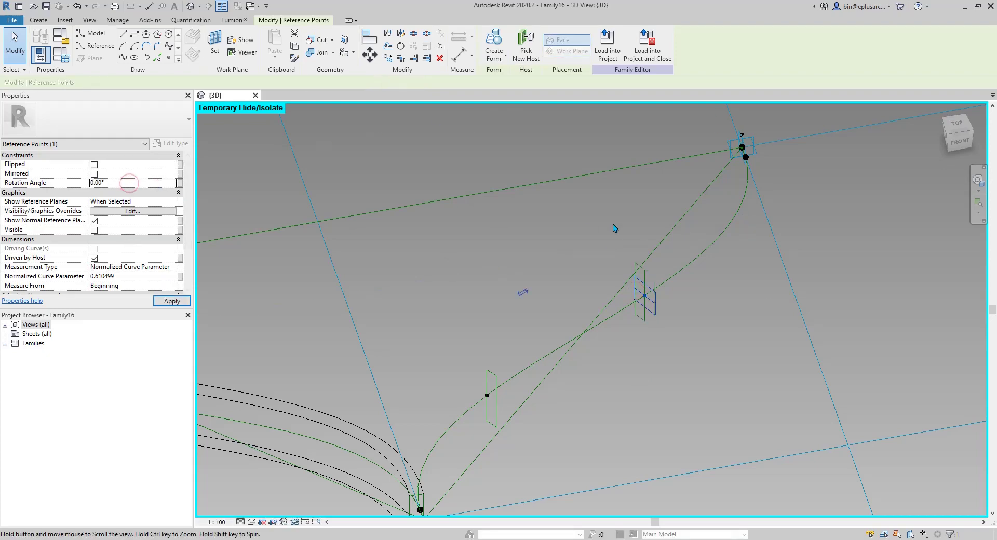
scroll(672, 294, down, 1)
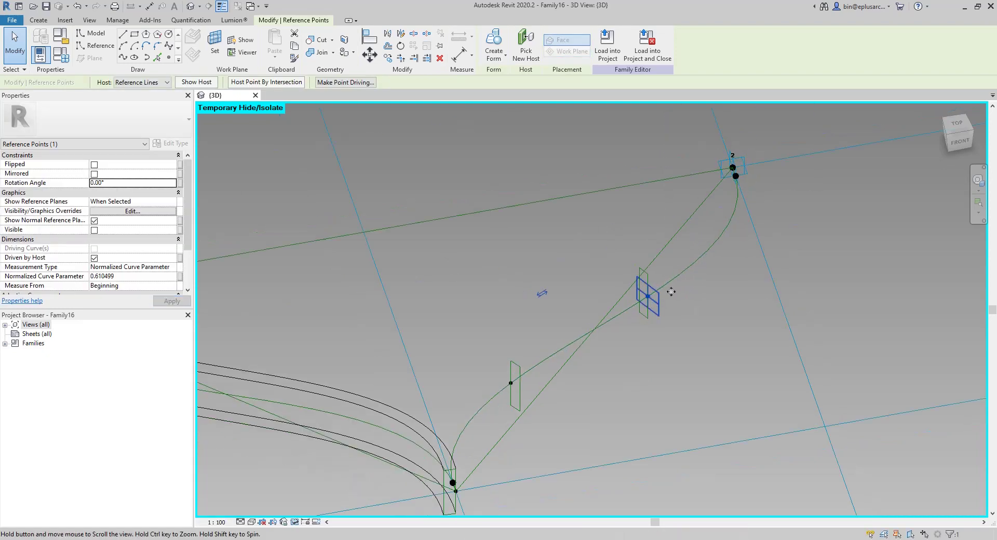
middle_drag(672, 292, 694, 286)
click(692, 283)
Create a form from the two rectangular profiles and the S-shaped reference line between placement points 1 and 2
key(Tab)
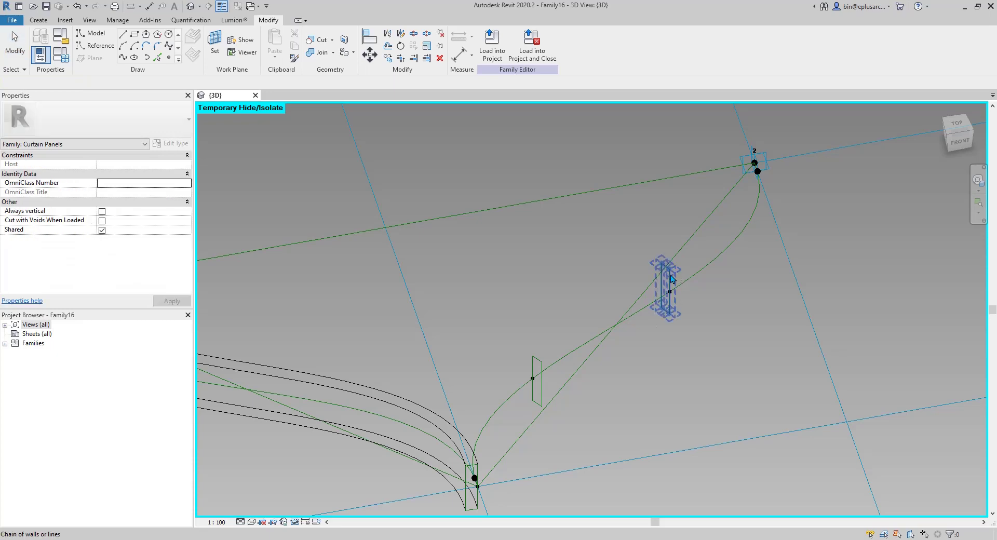
click(671, 296)
key(Tab)
click(567, 353)
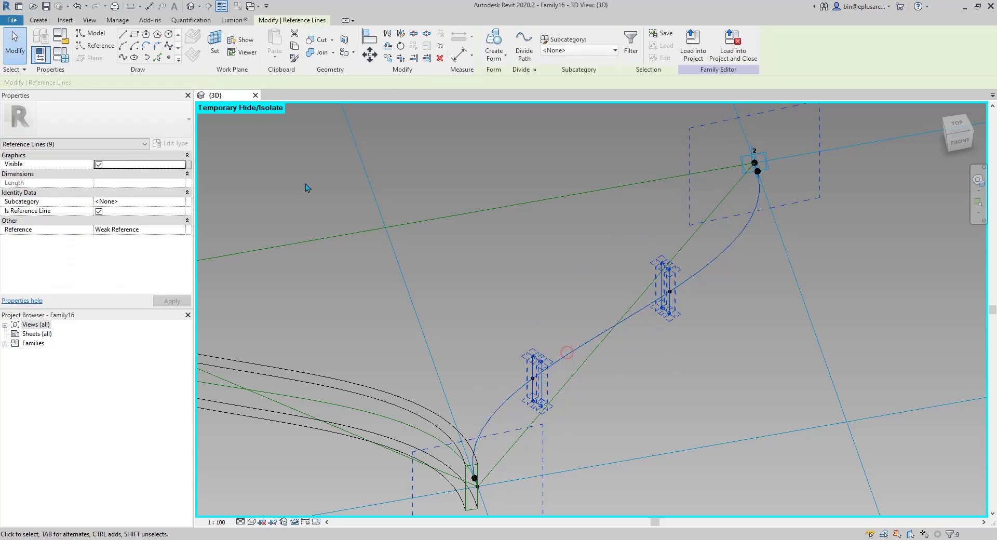
click(501, 49)
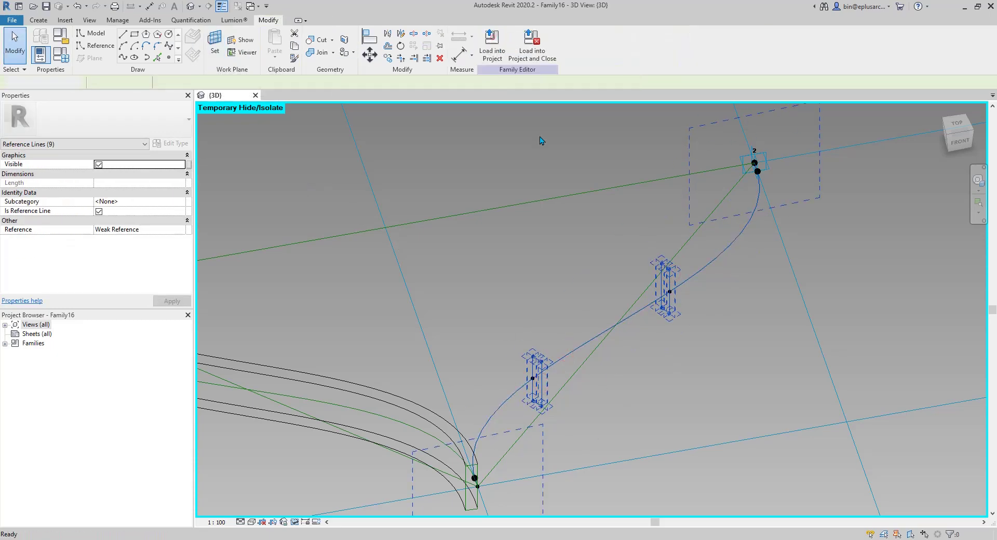
shift+middle_drag(665, 259, 705, 291)
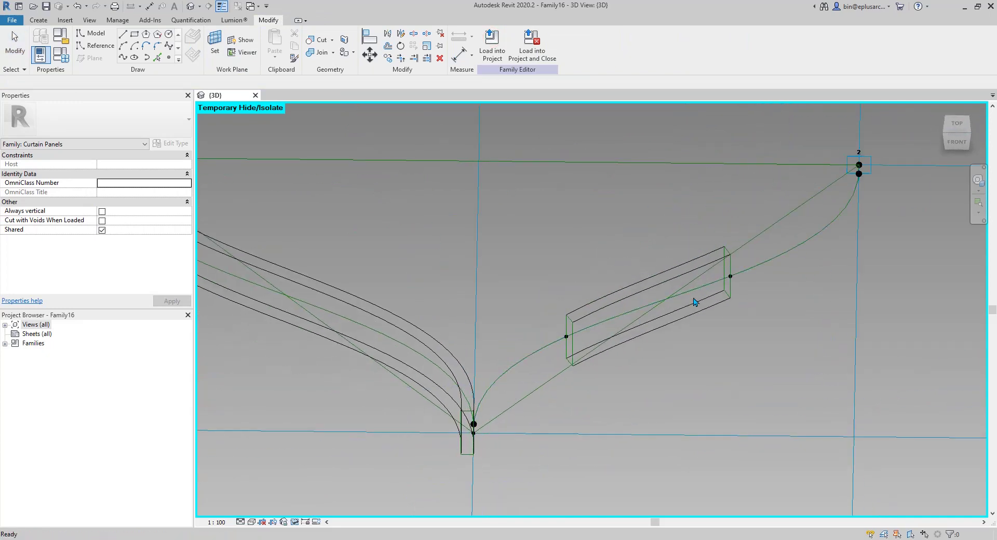
Set the normalized curve parameter of the new form's host point nearer placement point 2 to 1
click(731, 278)
click(141, 279)
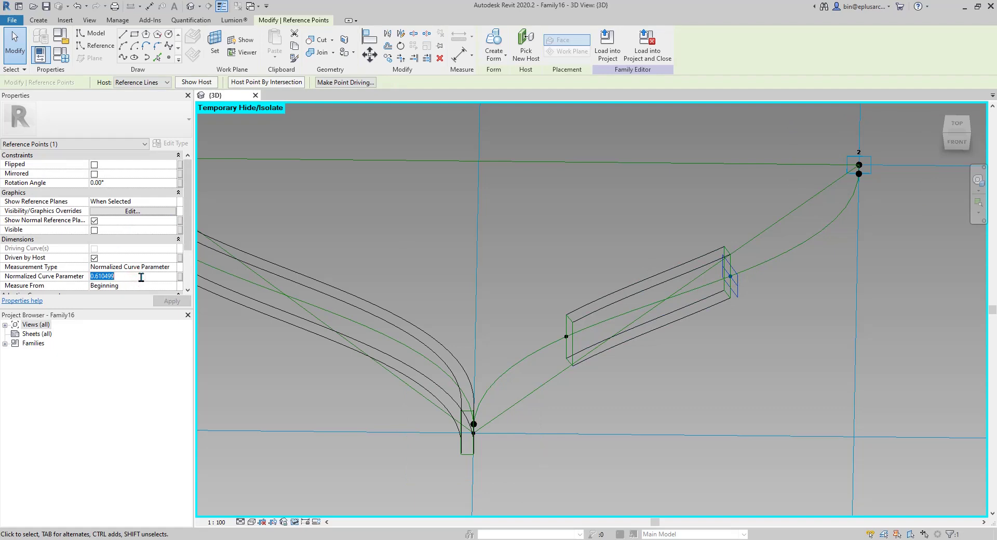
text(1)
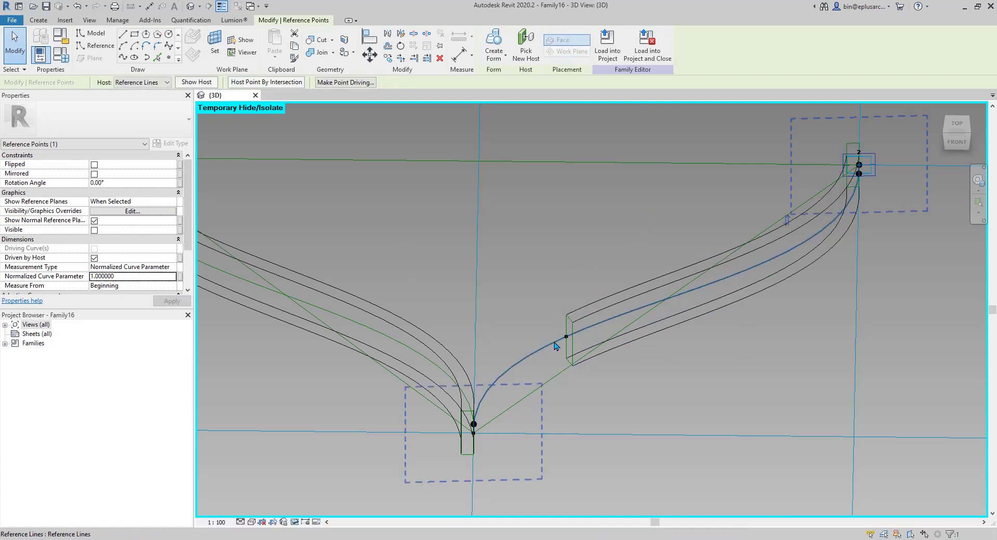
Set the normalized curve parameter of the form's host point nearer placement point 1 to 0, accepting the identical-points warning
drag(545, 325, 572, 344)
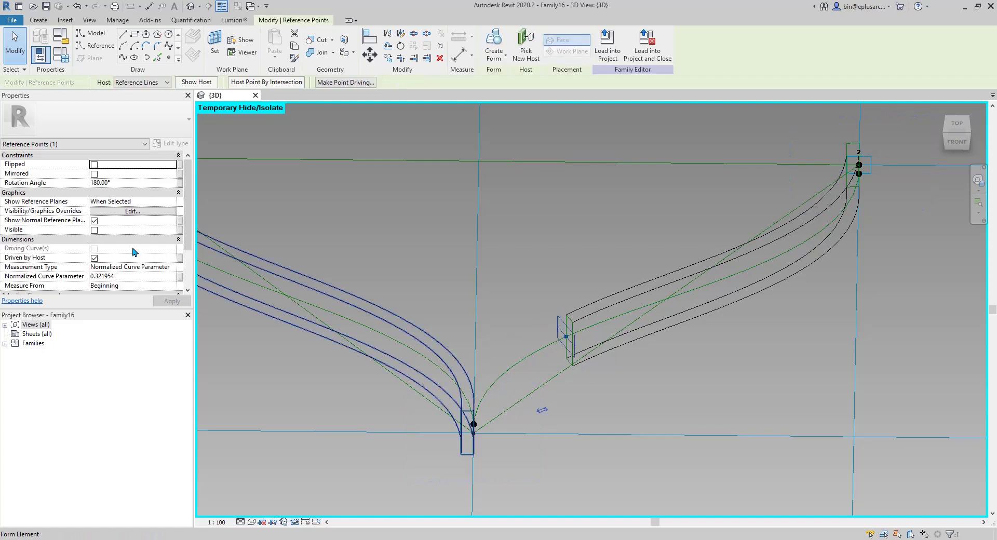
click(134, 277)
text(0)
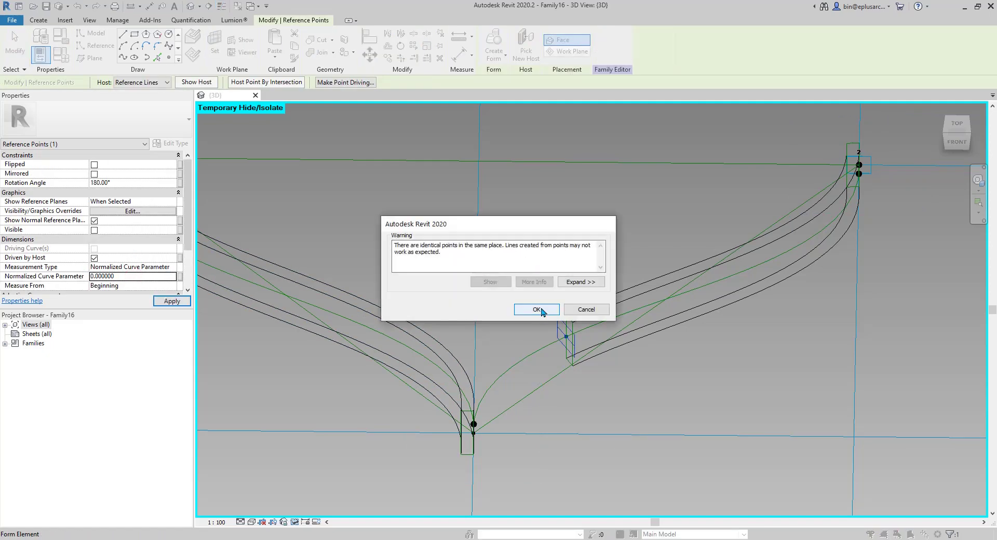
click(537, 309)
shift+middle_drag(594, 325, 612, 343)
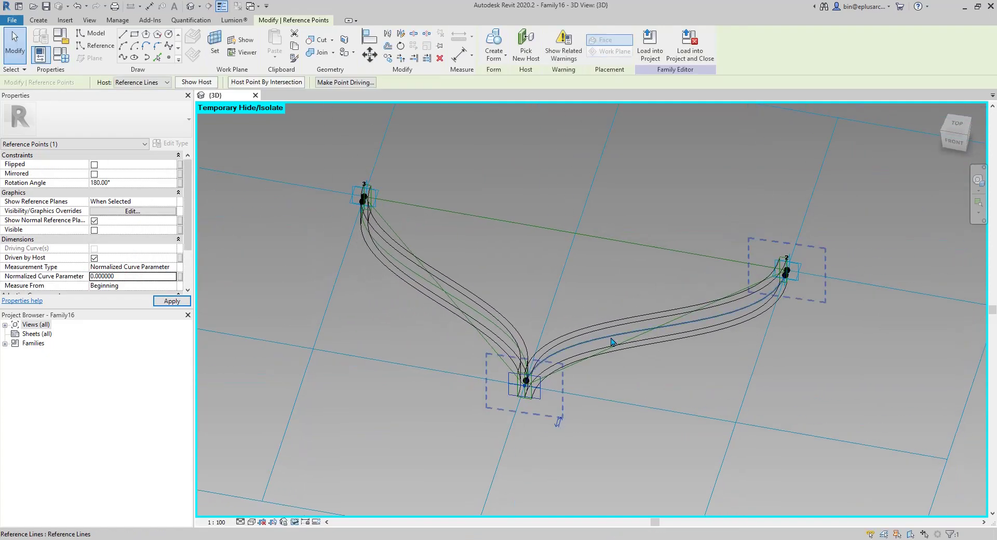
click(592, 309)
mouse_move(604, 303)
shift+middle_down()
mouse_move(556, 284)
mouse_move(519, 251)
mouse_move(727, 276)
mouse_move(630, 302)
mouse_move(574, 340)
mouse_move(561, 319)
mouse_move(588, 313)
shift+middle_up()
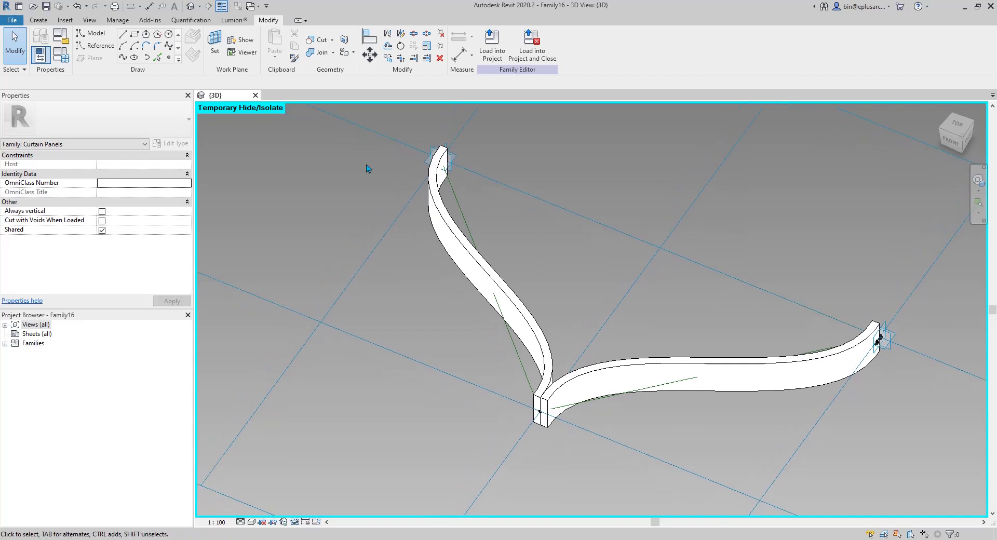
Create a new family from the Metric Mass template in the Conceptual Mass folder
click(11, 20)
click(64, 59)
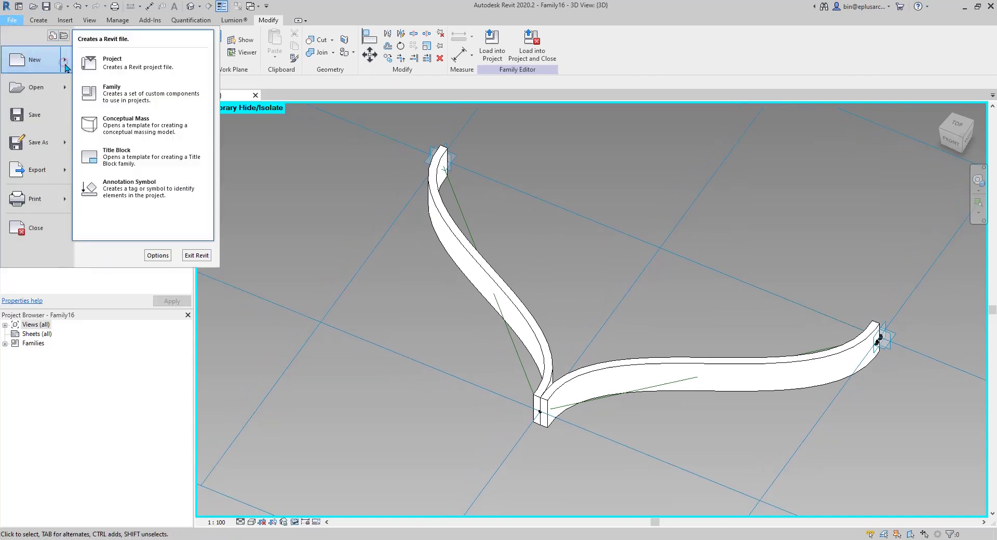
click(124, 97)
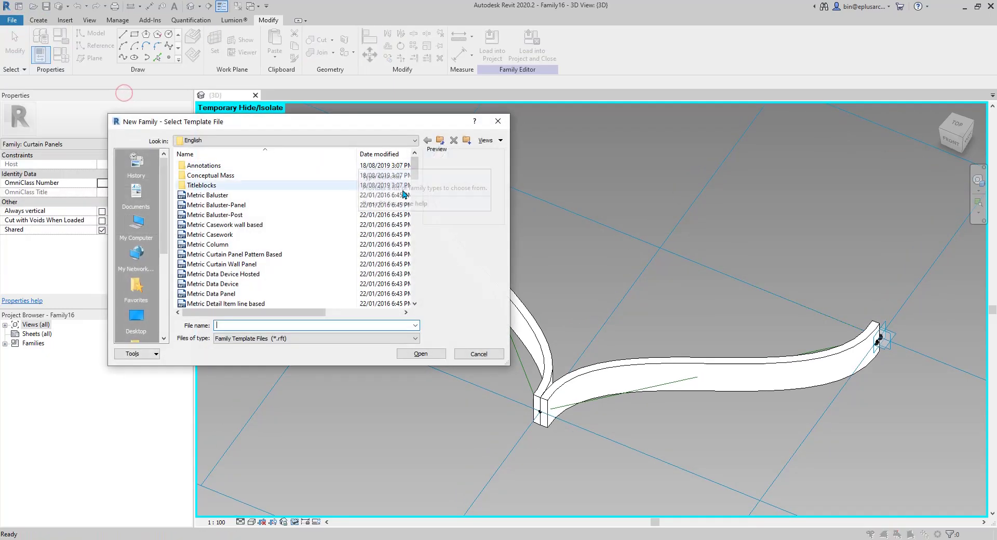
double_click(211, 177)
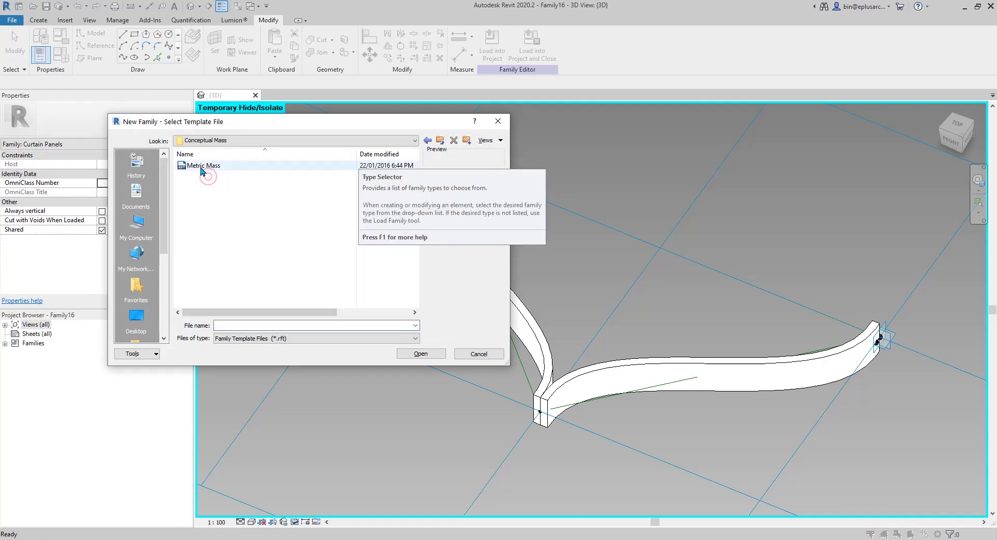
click(206, 166)
double_click(211, 165)
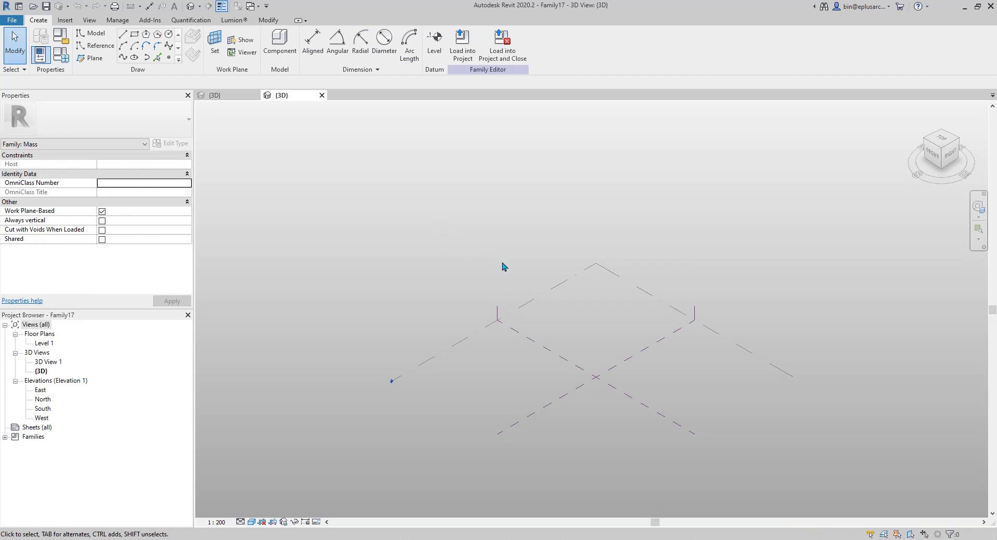
Draw a semicircular reference arc of radius 17000 in the North elevation, centred where the vertical reference plane meets Level 1
scroll(587, 382, up, 3)
double_click(44, 343)
scroll(600, 323, up, 3)
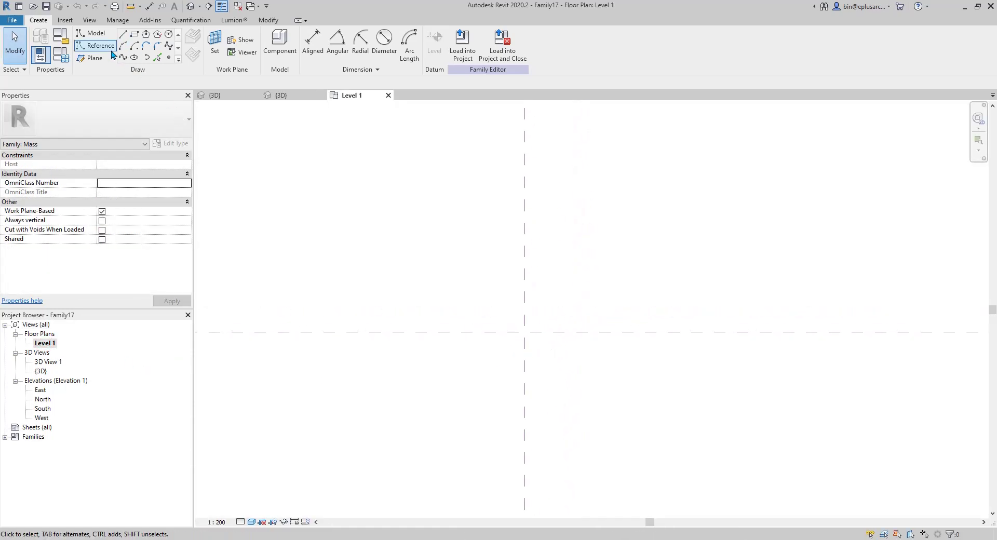
double_click(44, 399)
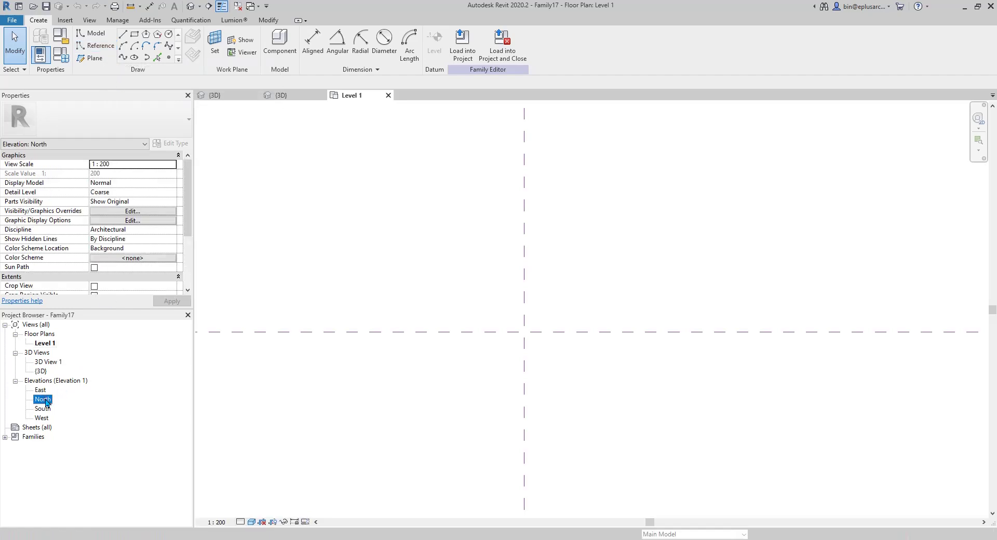
click(97, 48)
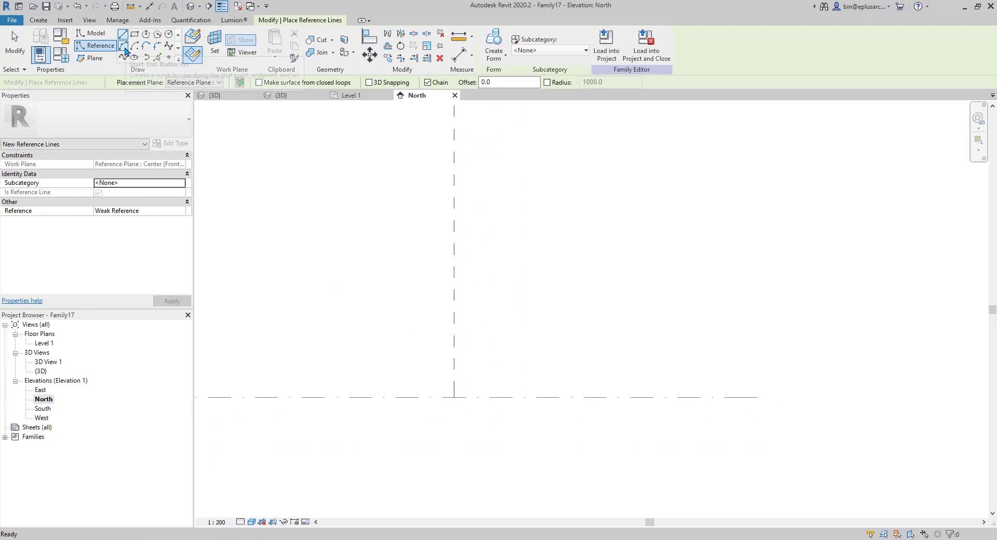
click(136, 48)
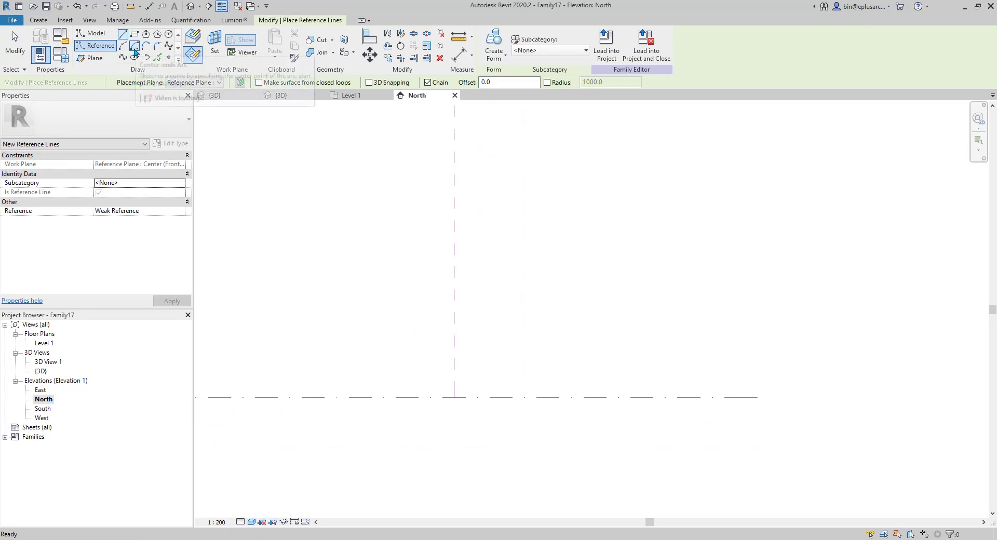
click(455, 398)
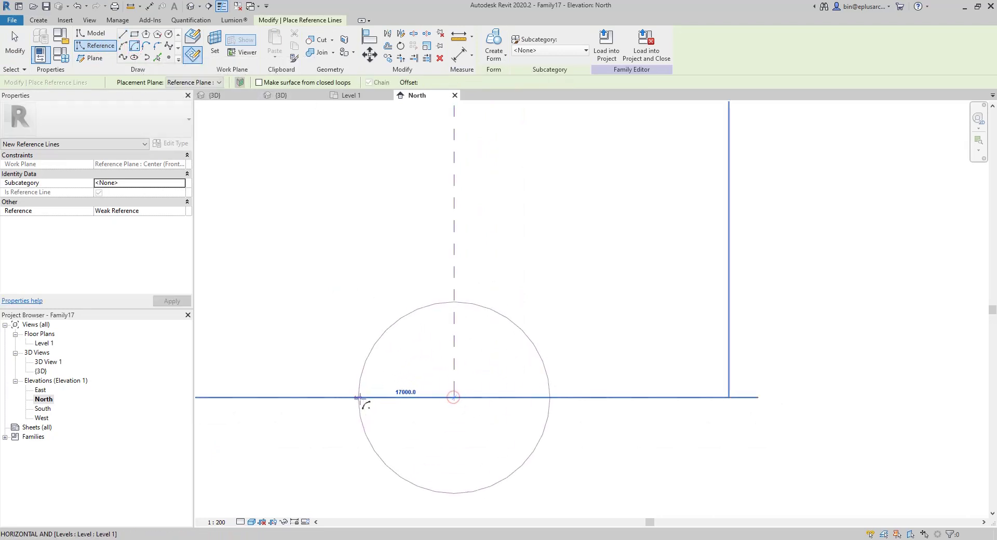
click(360, 398)
click(570, 399)
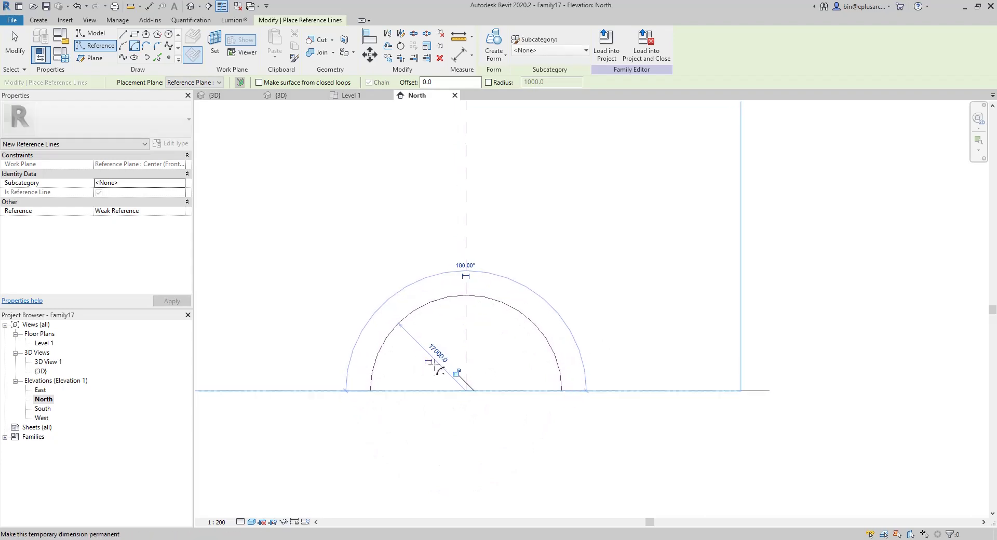
scroll(422, 372, up, 1)
key(Escape)
key(Escape)
Copy the semicircular reference arc about 20000 perpendicular to its plane in the Level 1 floor plan
double_click(43, 343)
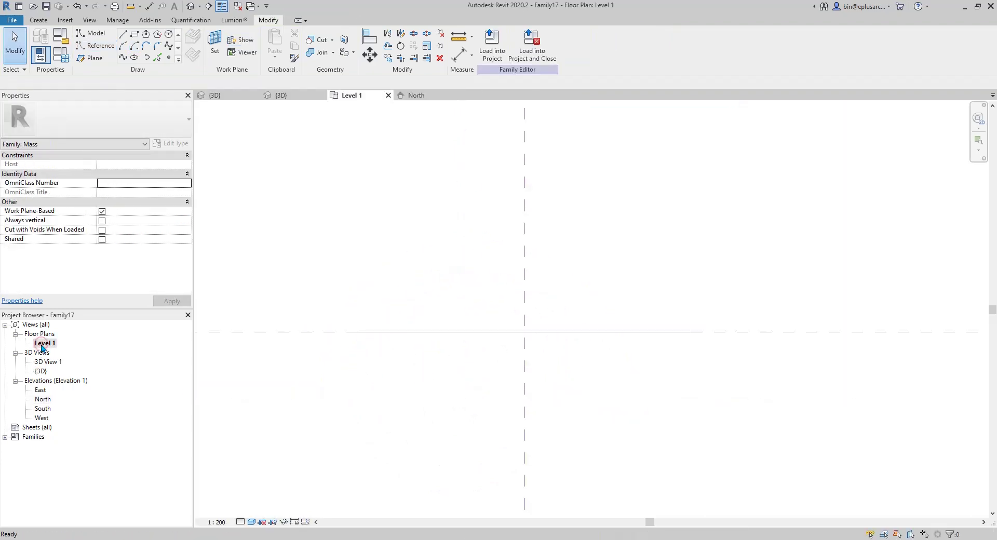
click(405, 349)
scroll(407, 347, down, 1)
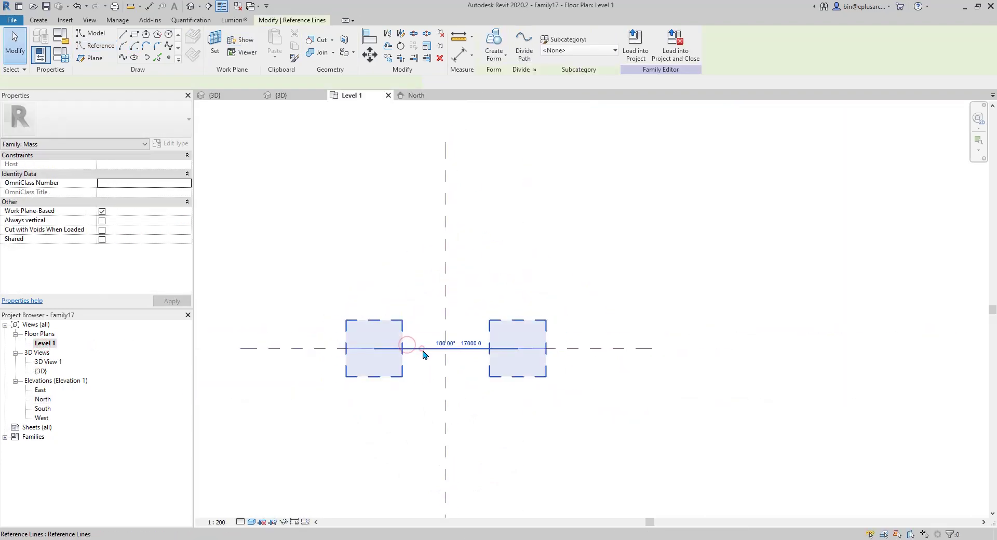
drag(512, 355, 509, 270)
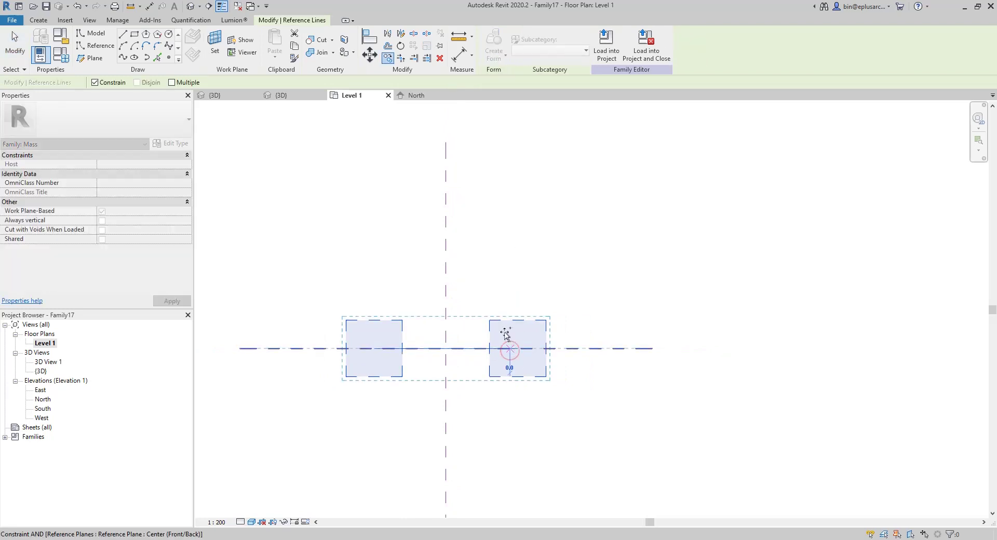
mouse_move(505, 334)
mouse_down()
mouse_move(438, 361)
mouse_move(509, 318)
mouse_move(517, 247)
mouse_move(507, 221)
mouse_move(516, 271)
mouse_up()
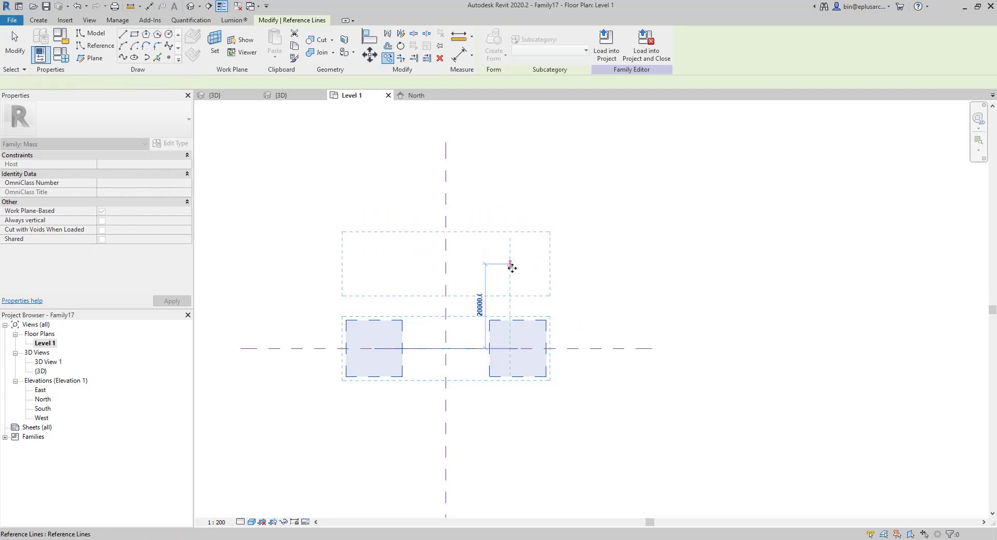
click(510, 266)
middle_drag(465, 311, 467, 313)
key(Escape)
Create a form between the two semicircular reference arcs in the 3D view
click(189, 6)
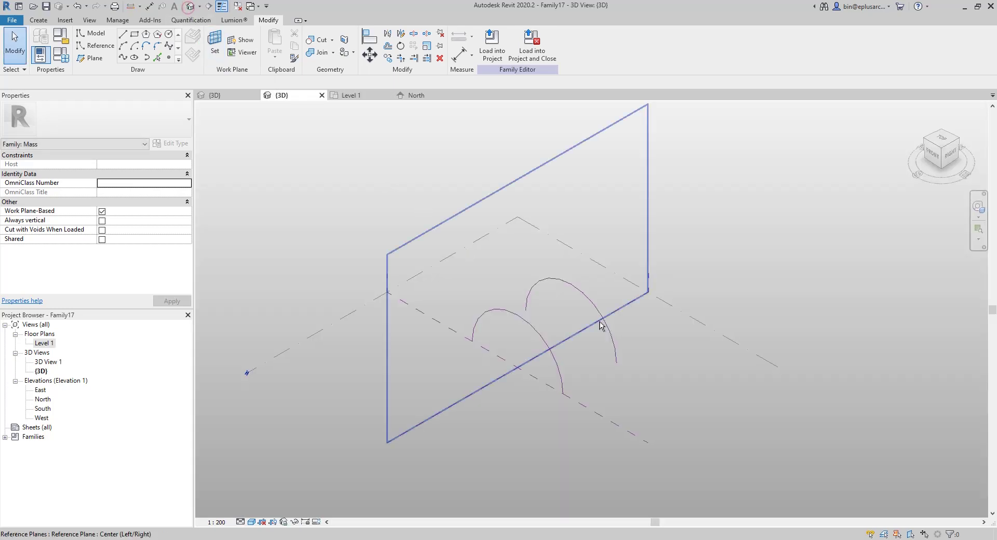
shift+middle_drag(600, 324, 582, 322)
scroll(595, 316, up, 1)
click(603, 316)
ctrl+click(511, 333)
scroll(524, 332, up, 1)
middle_drag(524, 333, 453, 325)
click(497, 42)
Try to nudge the copied reference arc at the far end of the vault in the 3D view
shift+middle_drag(519, 312, 520, 345)
click(553, 357)
click(557, 368)
key(Tab)
click(553, 362)
scroll(553, 368, down, 1)
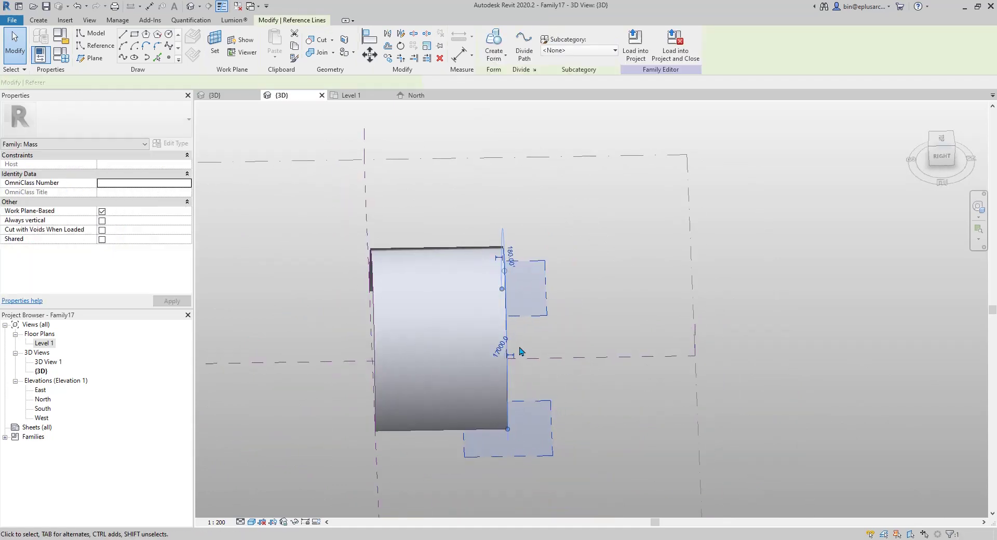
key(Down)
key(Down)
key(Up)
key(Up)
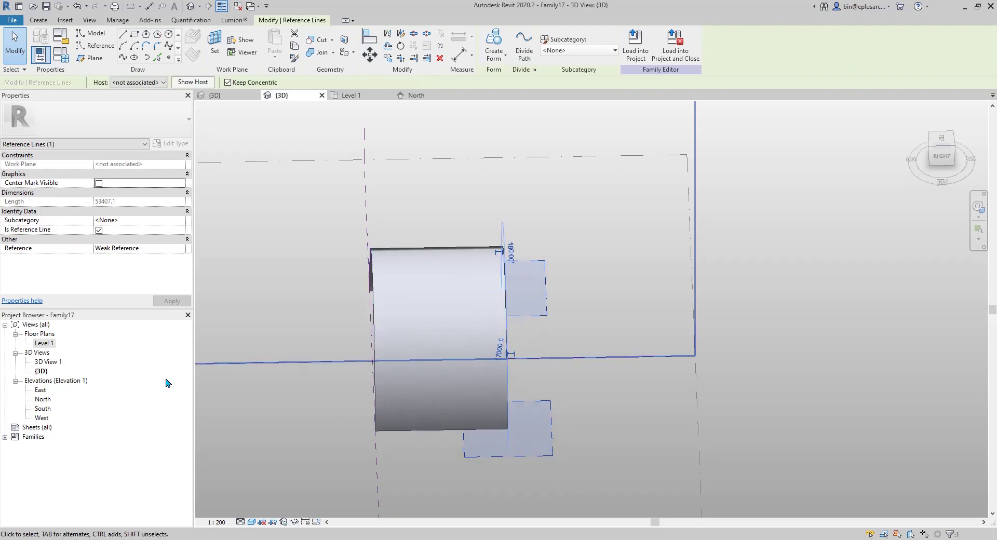
key(Escape)
Try to move the copied reference arc farther from the first arc in the Level 1 floor plan
double_click(44, 343)
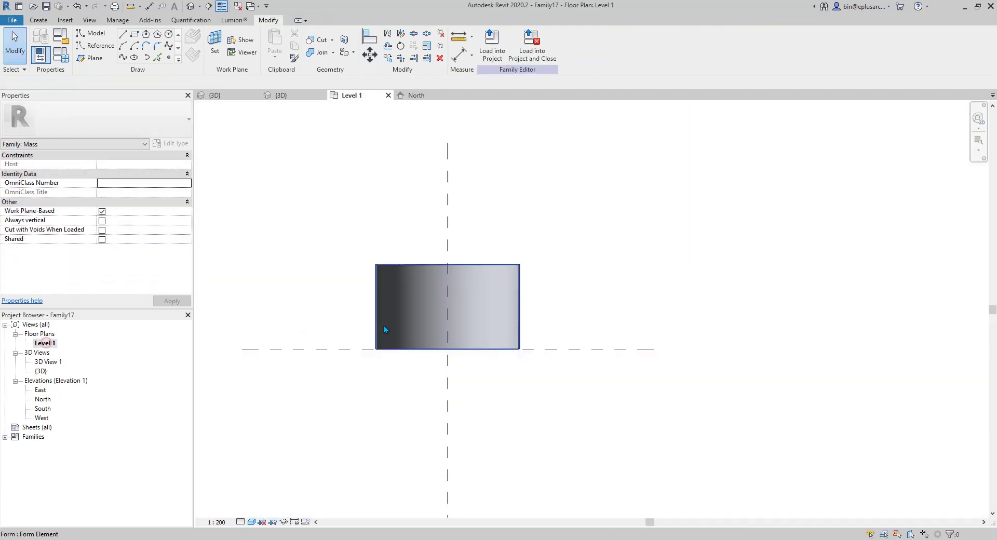
click(474, 264)
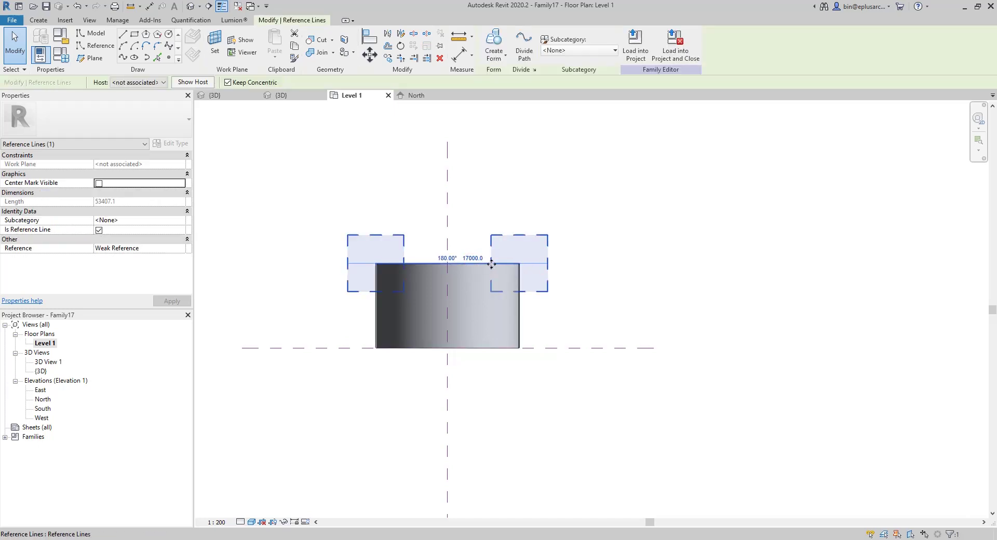
drag(491, 265, 498, 207)
drag(537, 172, 498, 200)
key(Escape)
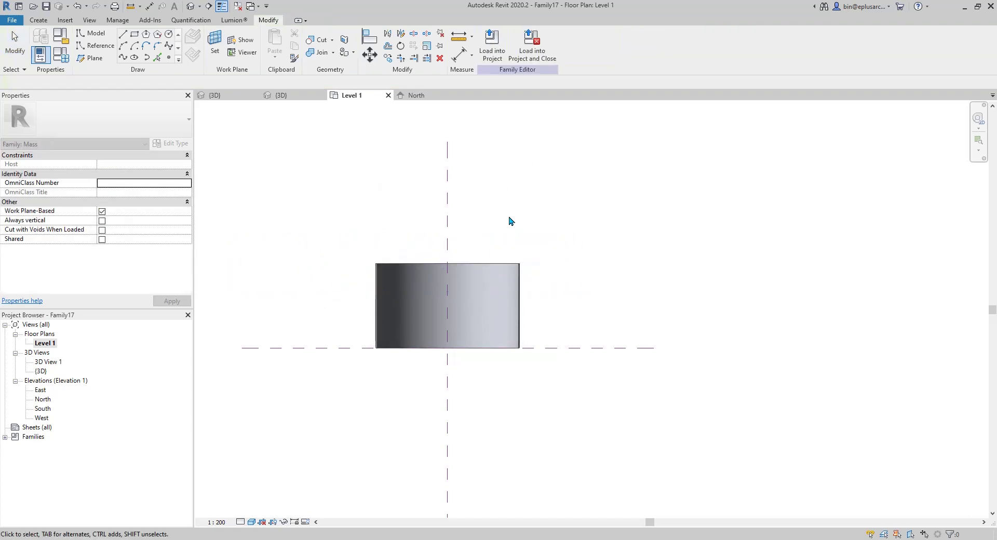
Draw a reference plane in Level 1 beyond the copied arc, parallel to it and extending about 27000 to one side of the centre plane
scroll(490, 265, up, 1)
scroll(487, 272, down, 2)
middle_drag(486, 275, 498, 300)
scroll(498, 300, down, 1)
key(r)
key(p)
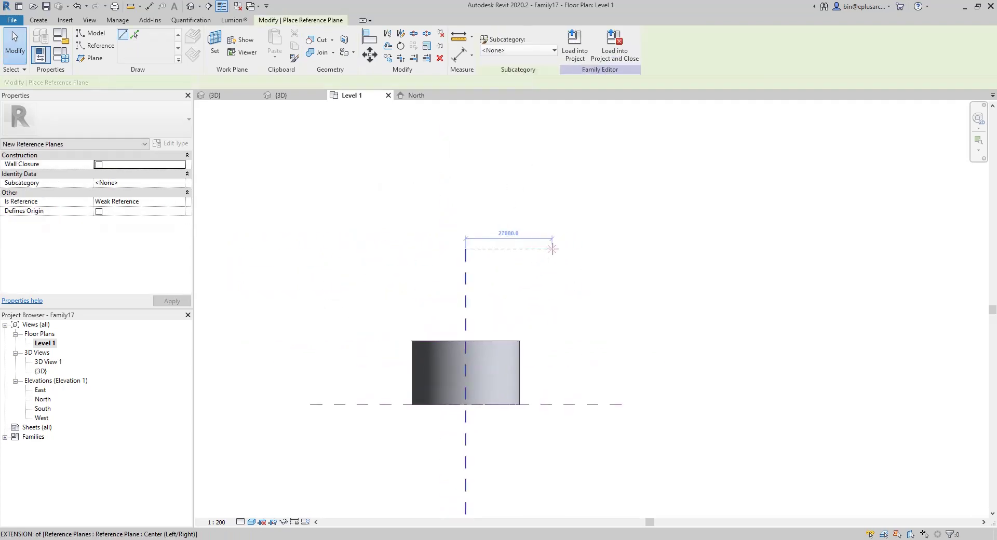
key(Escape)
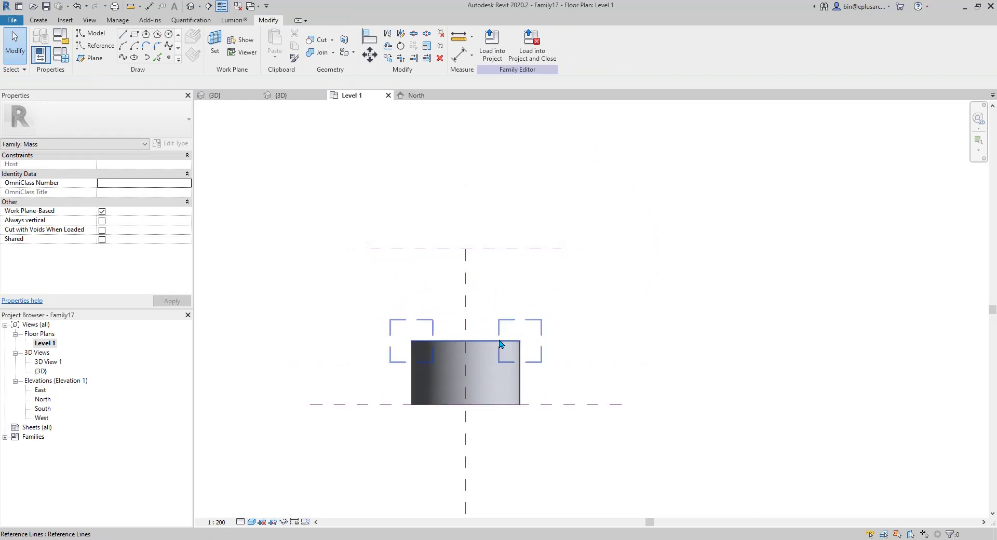
Rehost the copied arc onto the new reference plane by picking that plane as its work plane
click(500, 343)
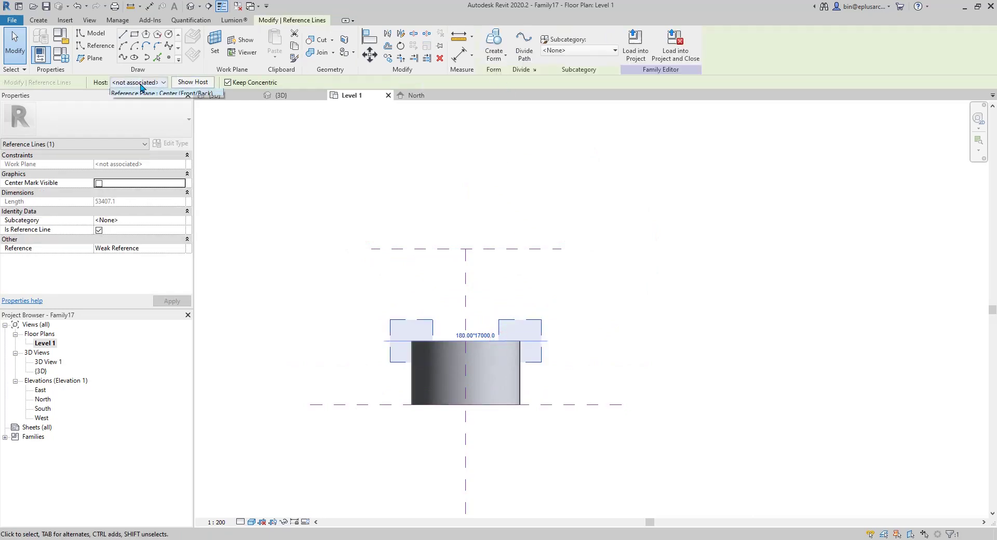
click(122, 102)
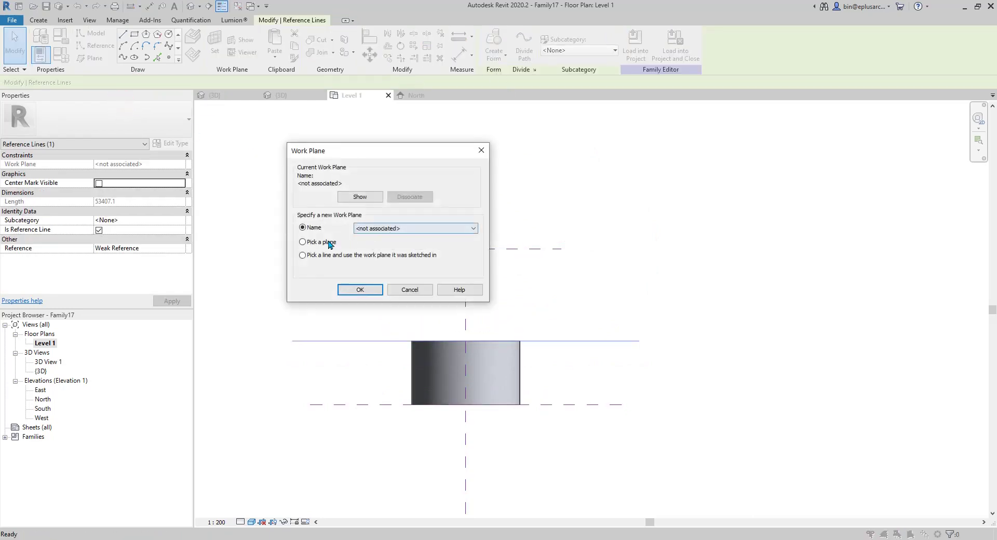
click(360, 292)
click(548, 249)
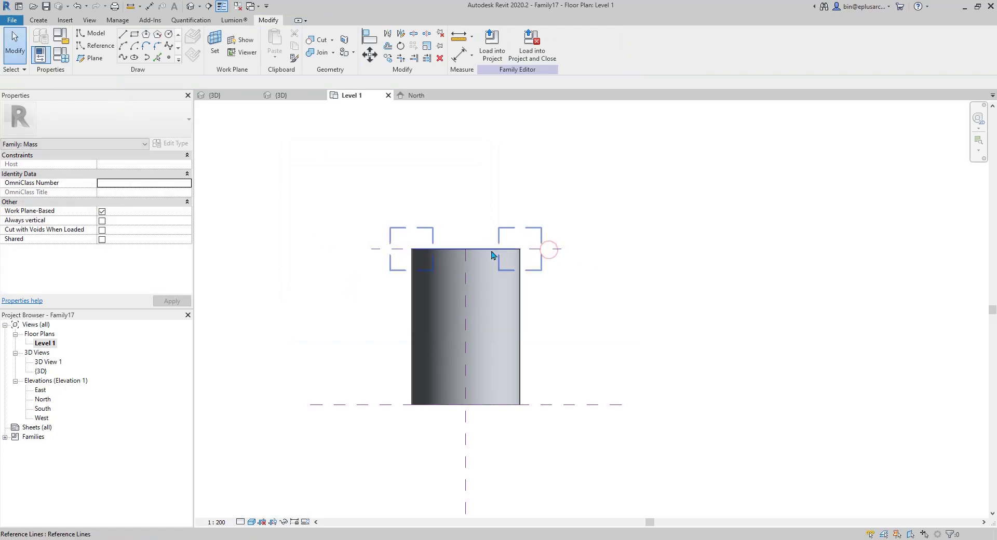
Divide the vault surface in the 3D view and apply the Triangle (flat) pattern to it
click(280, 95)
shift+middle_drag(578, 312, 672, 186)
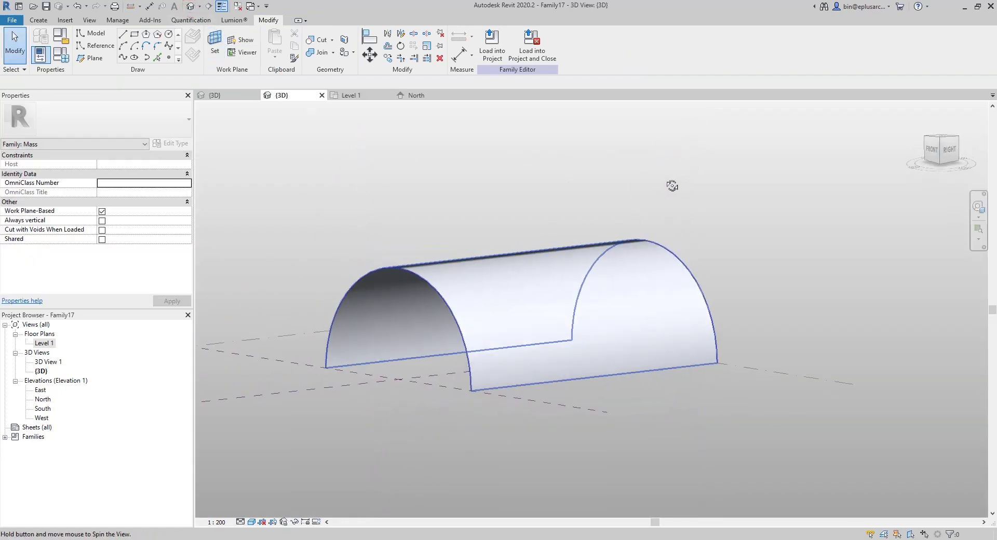
click(539, 313)
shift+middle_drag(539, 313, 482, 312)
click(109, 108)
scroll(47, 296, down, 5)
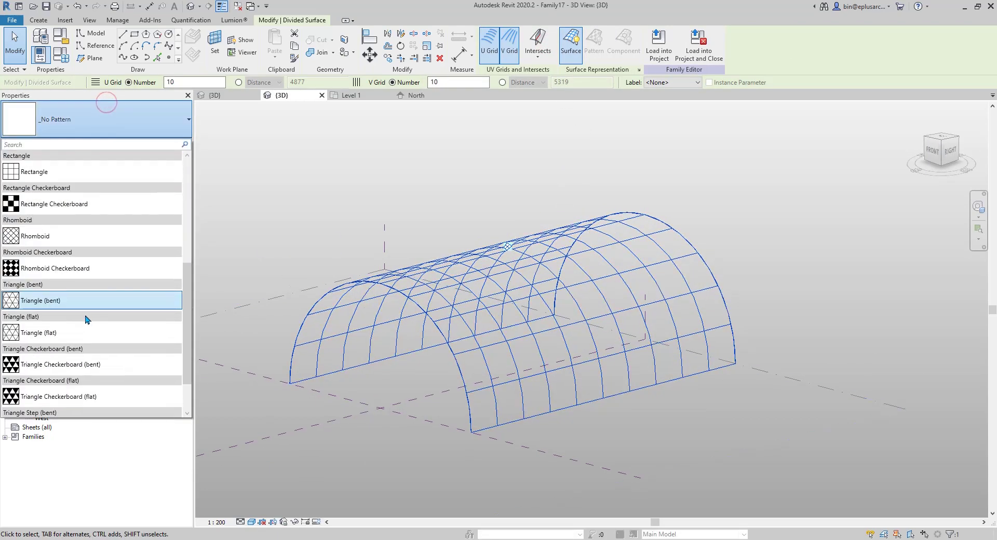
click(35, 335)
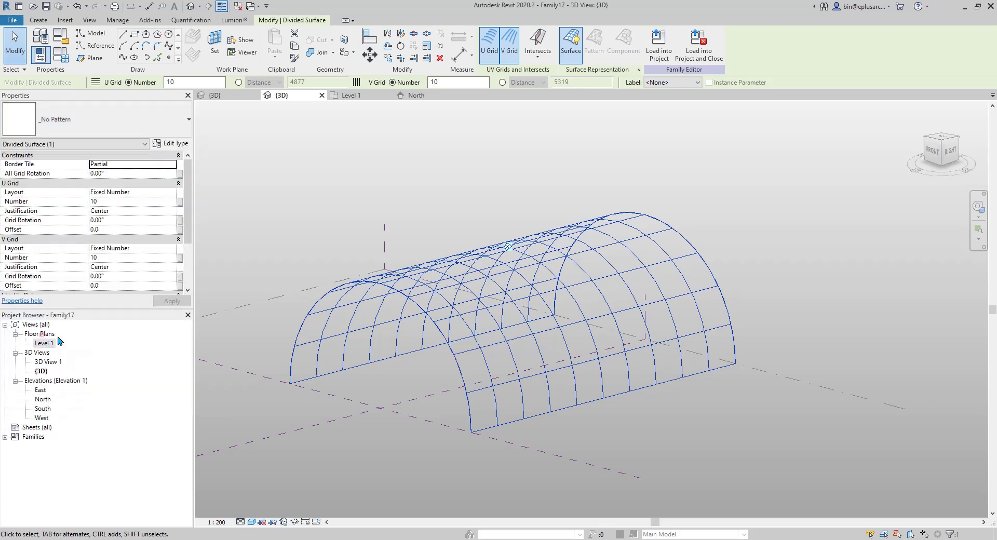
shift+middle_drag(570, 309, 549, 372)
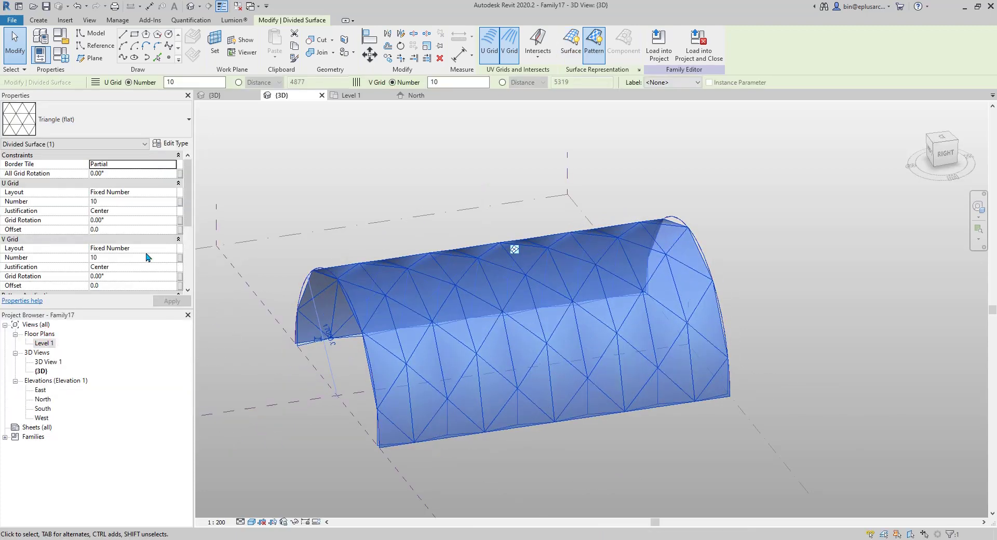
Set the divided surface's All Grid Rotation to 90°
click(119, 175)
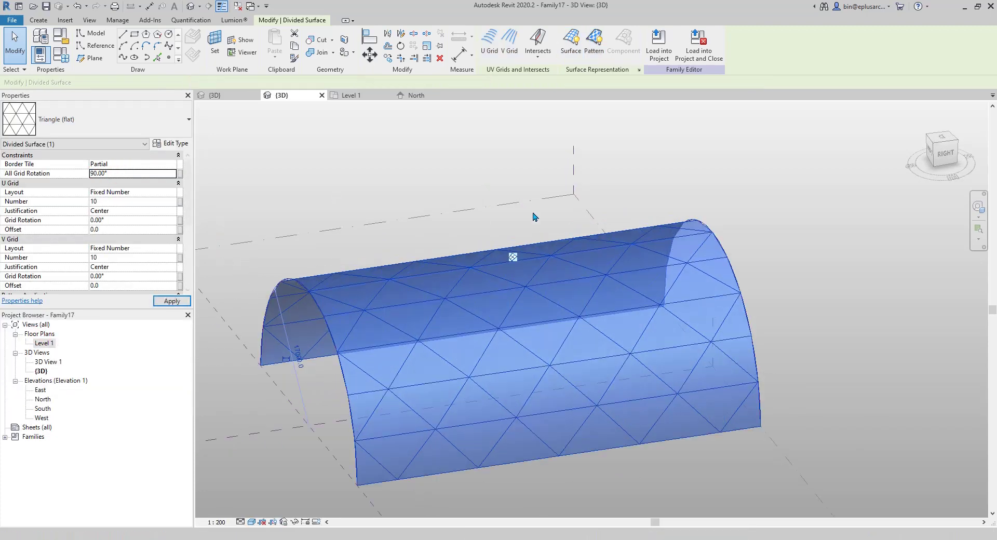
shift+middle_drag(566, 292, 537, 321)
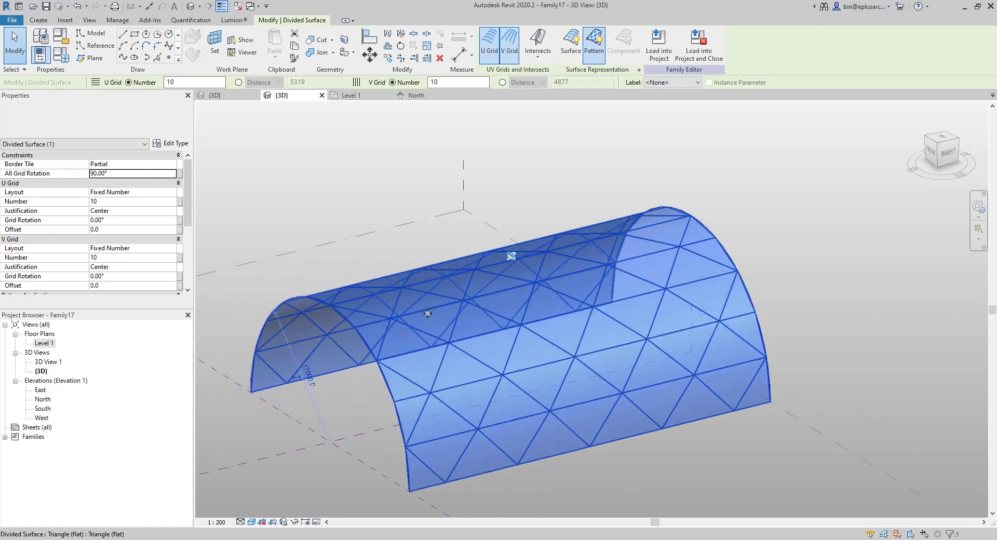
shift+middle_drag(430, 384, 528, 322)
scroll(457, 323, down, 1)
key(Escape)
scroll(529, 312, up, 2)
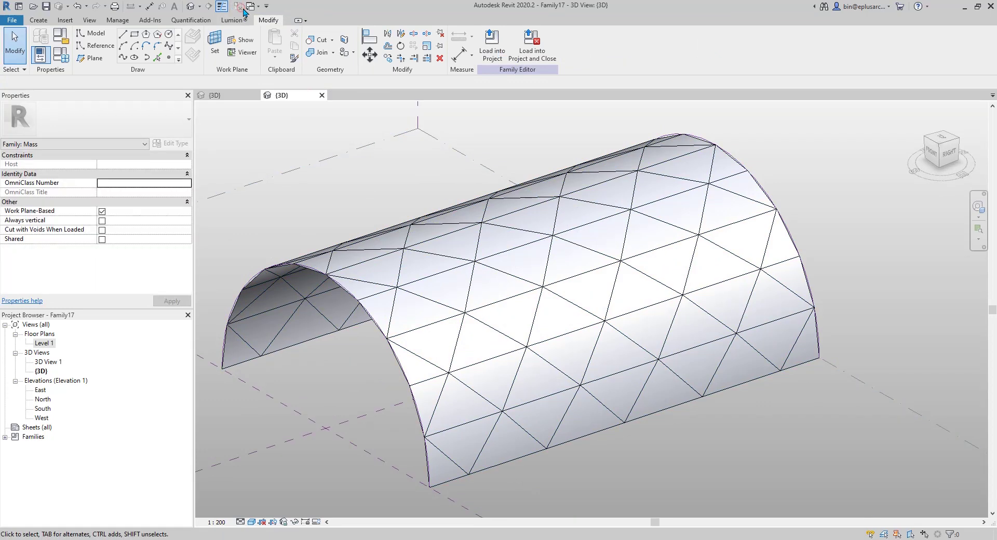
Load the S-curved curtain panel family into the mass family and apply its Family16 type to the divided vault surface, deleting the failing type instances
click(234, 96)
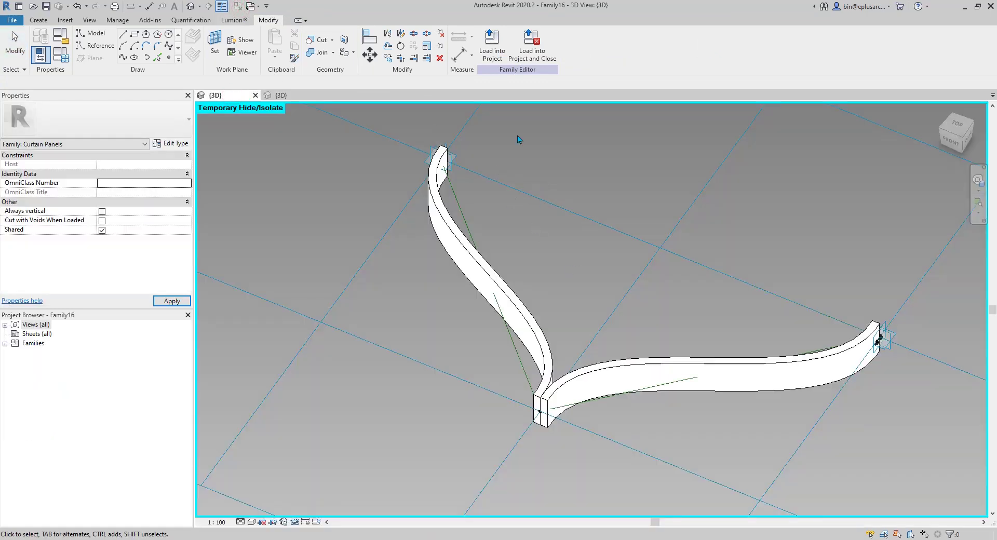
click(498, 62)
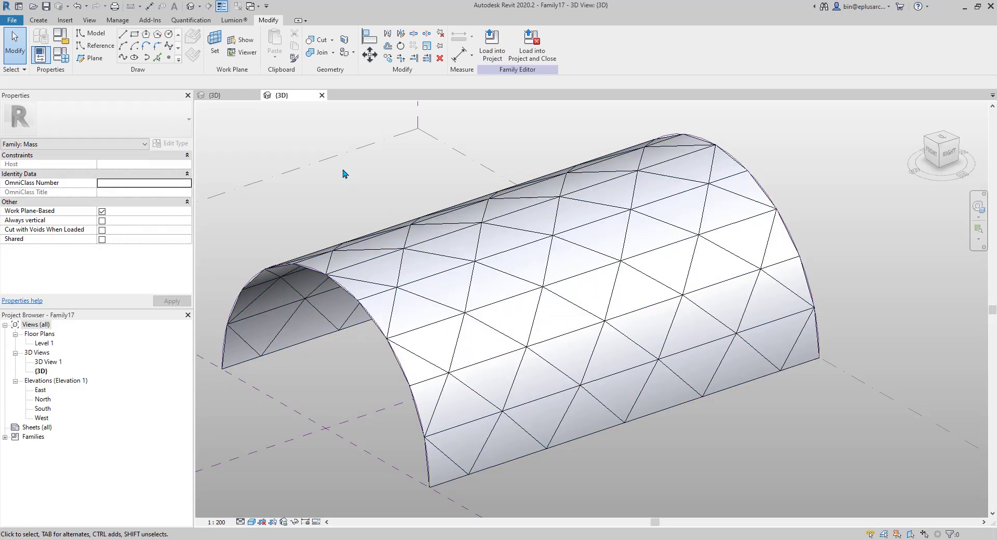
click(537, 278)
click(113, 119)
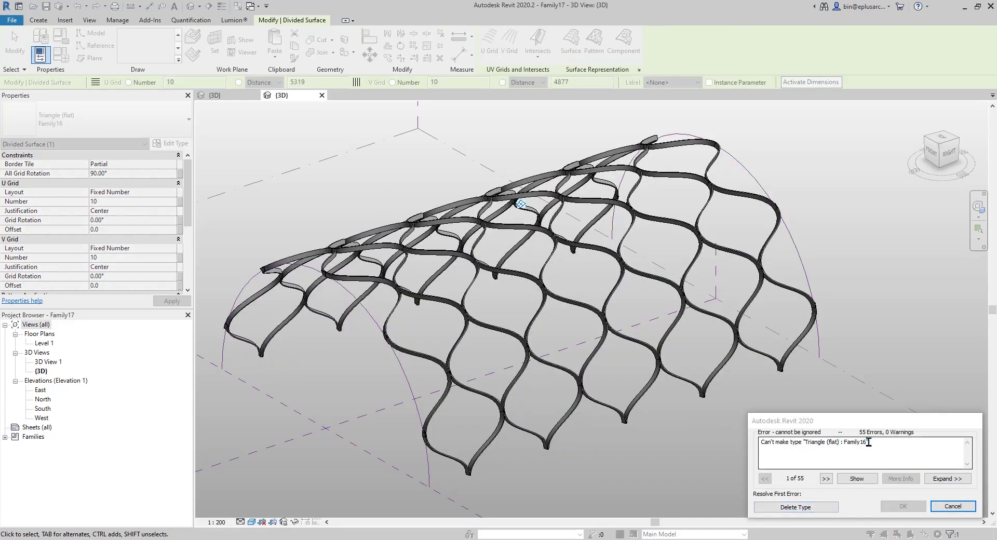
click(798, 498)
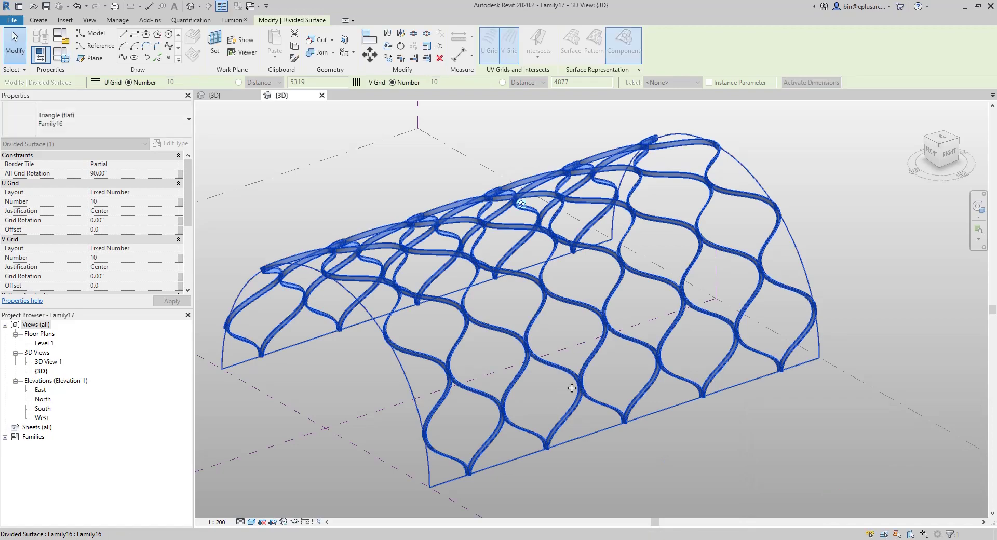
Examine the panelled vault from the opposite side and inspect the joints between the curved members up close
shift+middle_drag(563, 400, 797, 407)
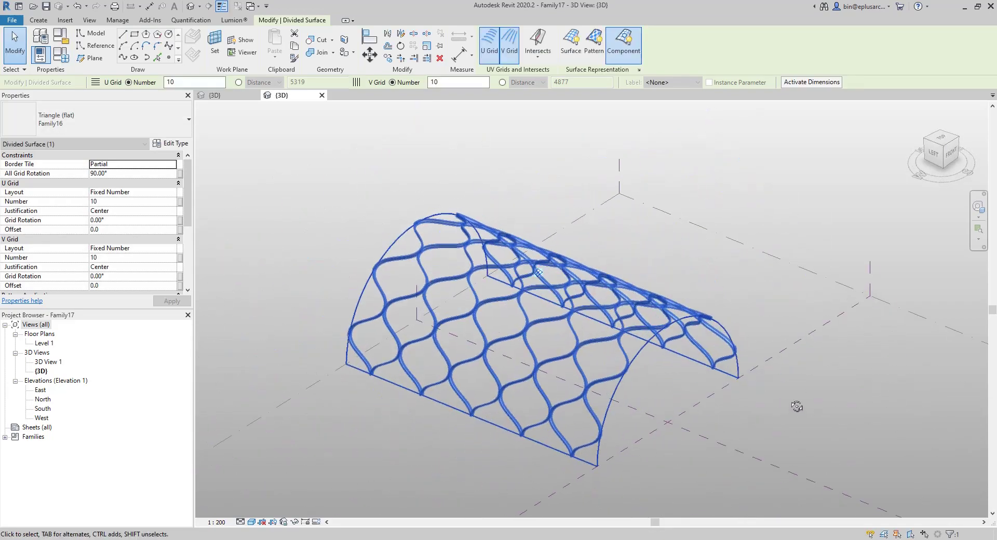
click(795, 405)
scroll(601, 395, up, 3)
scroll(599, 397, up, 3)
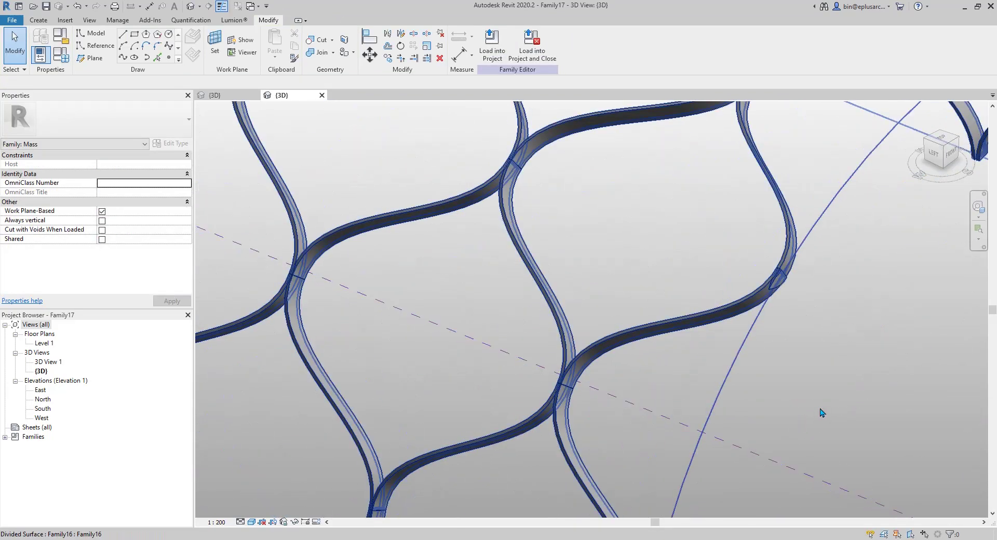
scroll(823, 412, down, 5)
shift+middle_drag(728, 403, 542, 322)
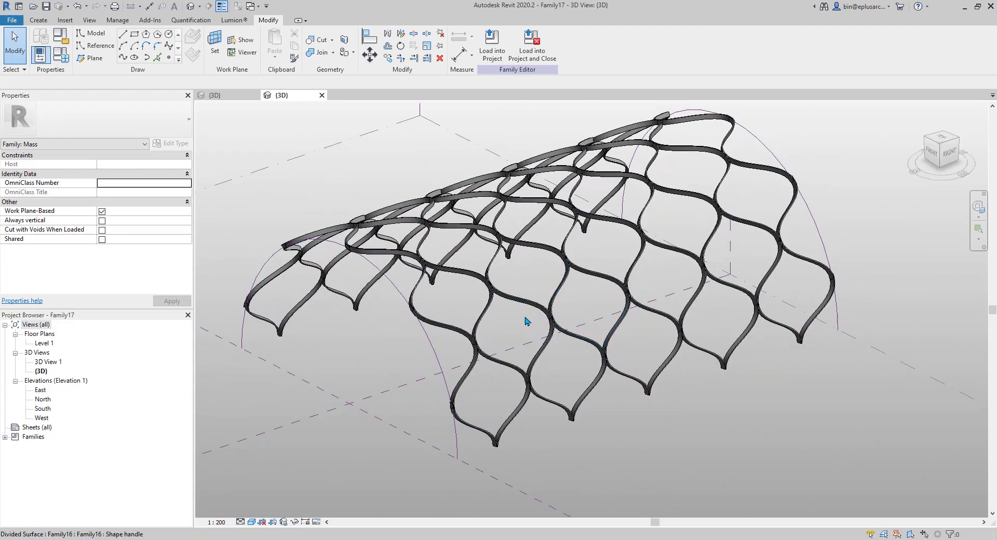
Set the divided surface's U Grid number to 20 and V Grid number to 30, accepting the family warning
click(434, 349)
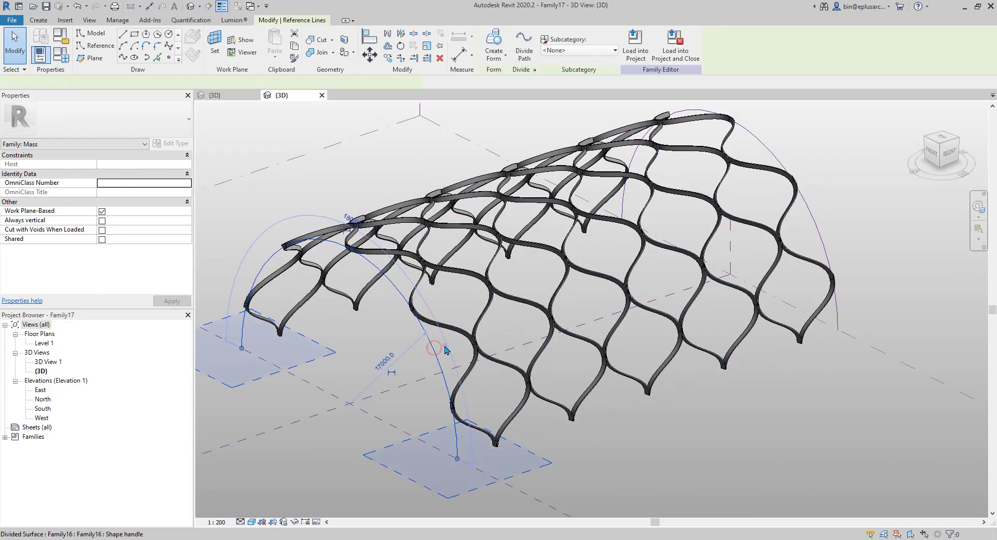
click(438, 348)
click(445, 346)
click(457, 354)
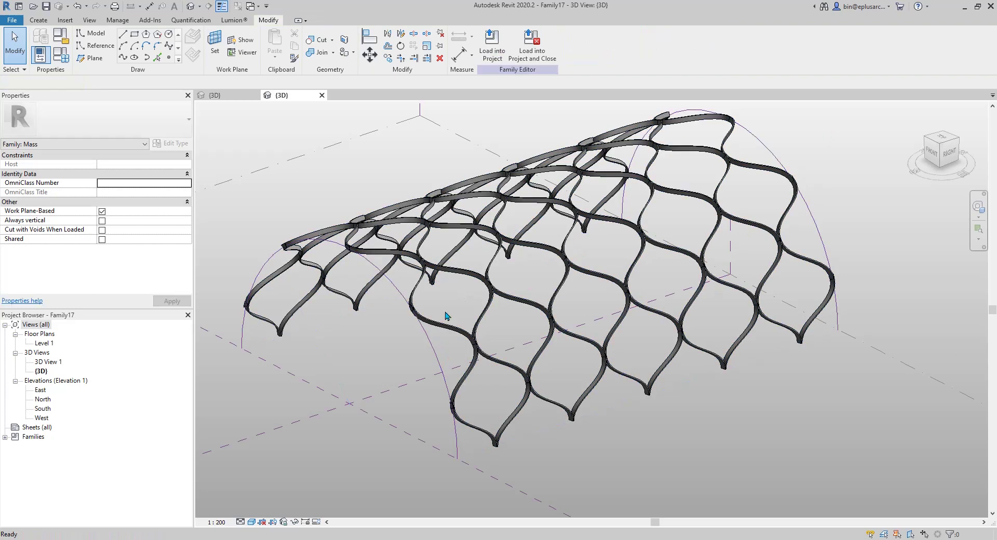
click(465, 302)
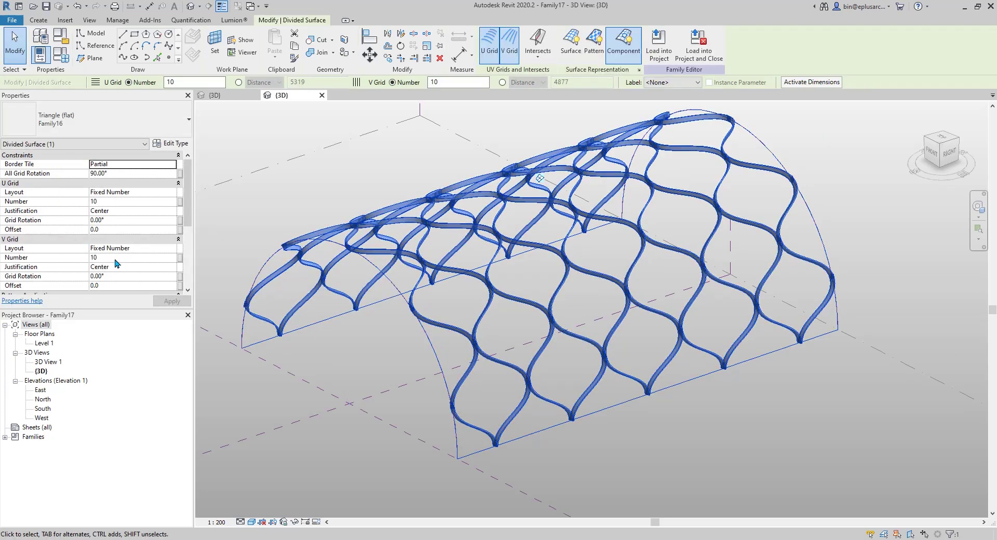
click(116, 258)
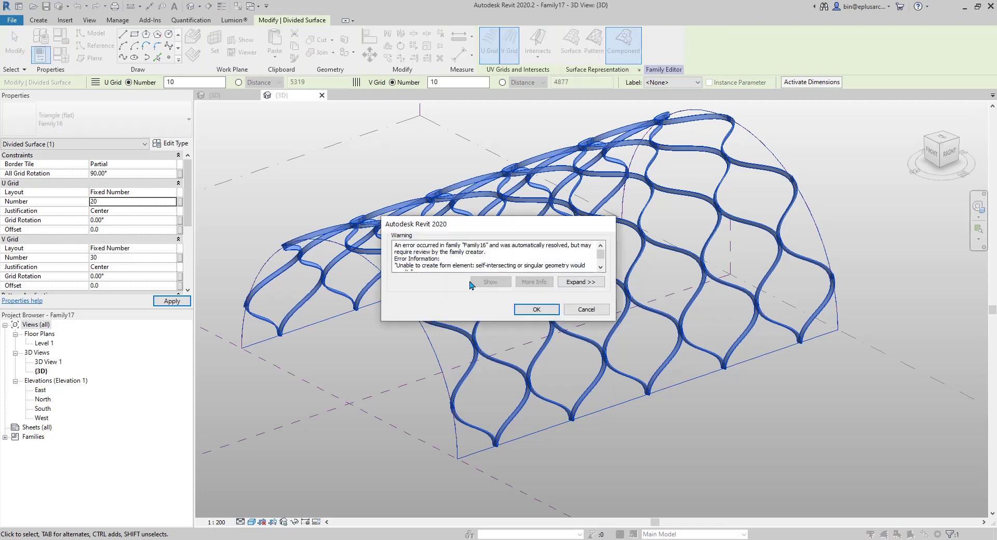
click(538, 310)
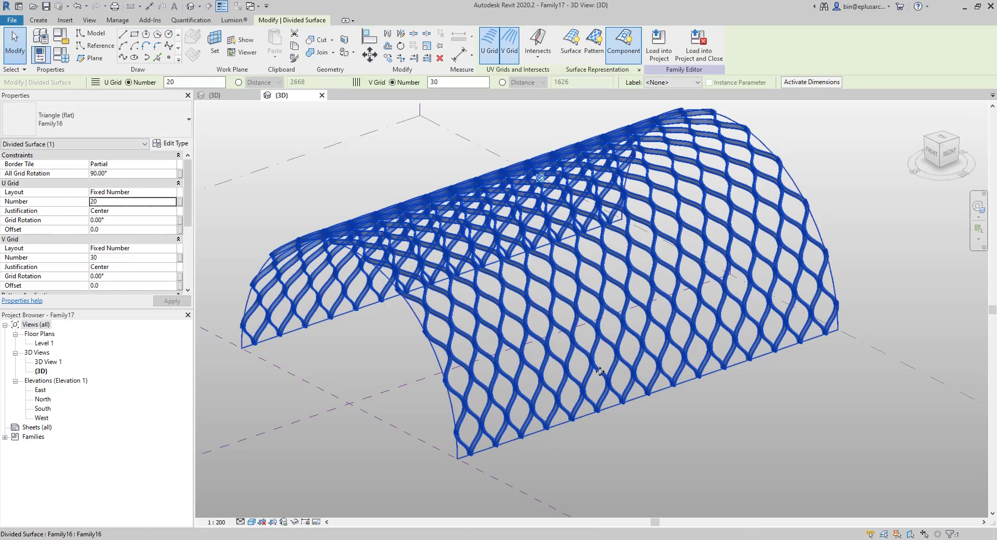
Compare the denser lattice with the timber pavilion reference photo in the web browser, and return to Revit
scroll(613, 365, down, 1)
shift+middle_drag(618, 363, 535, 426)
click(748, 347)
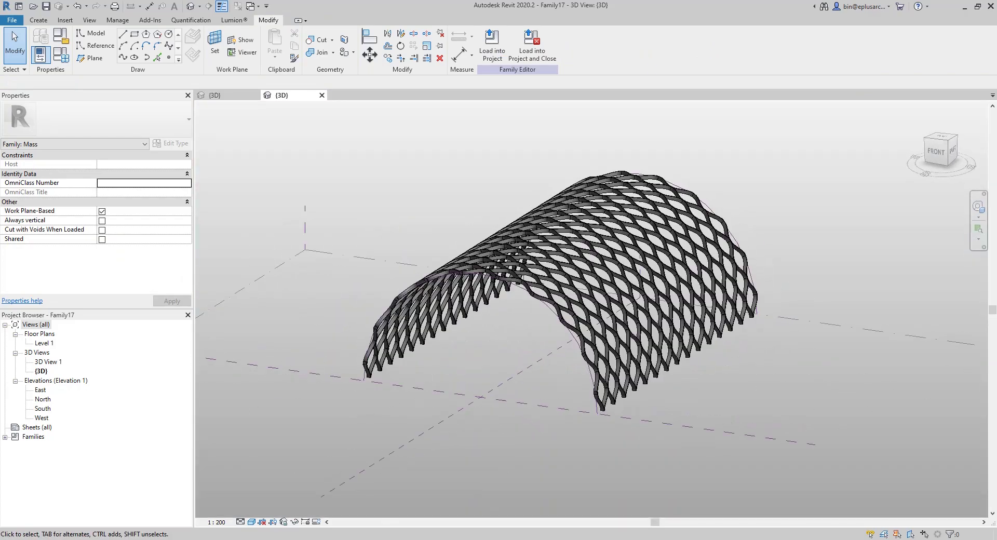
click(320, 501)
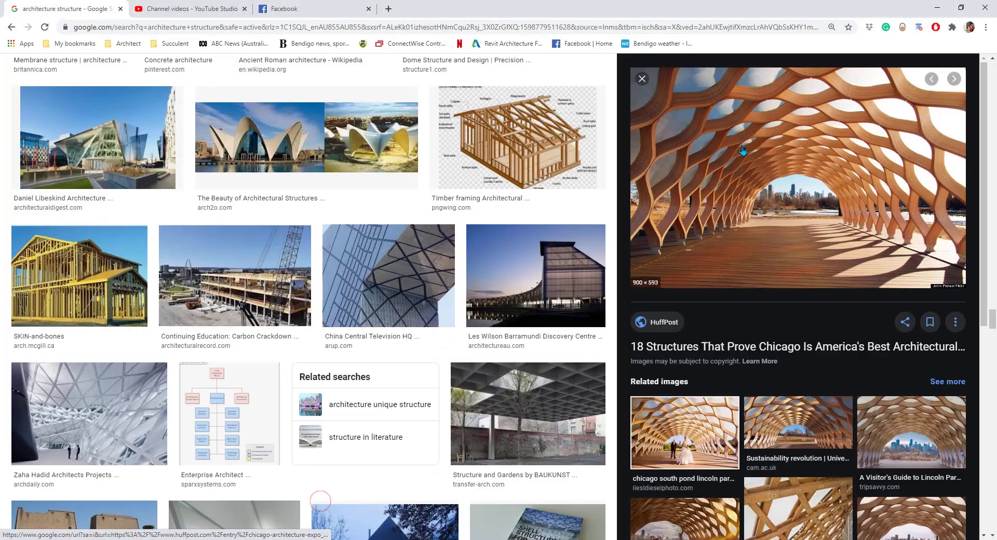
click(381, 539)
scroll(546, 357, up, 2)
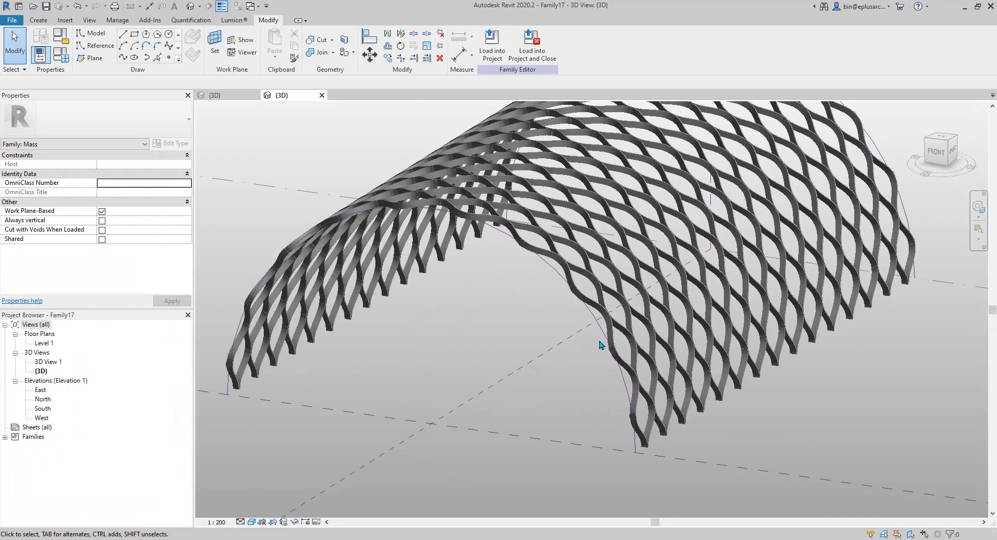
Pick out a single curtain panel within the divided surface to examine how it repeats across the lattice
shift+middle_drag(601, 346, 516, 327)
scroll(577, 331, up, 1)
click(573, 313)
scroll(574, 313, down, 2)
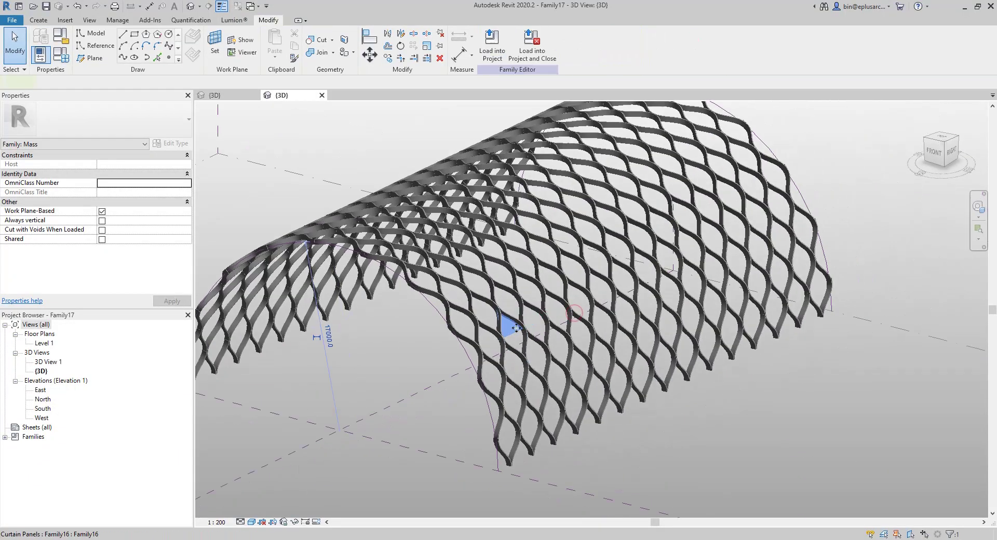
scroll(516, 329, up, 2)
key(Tab)
click(521, 325)
scroll(522, 323, up, 2)
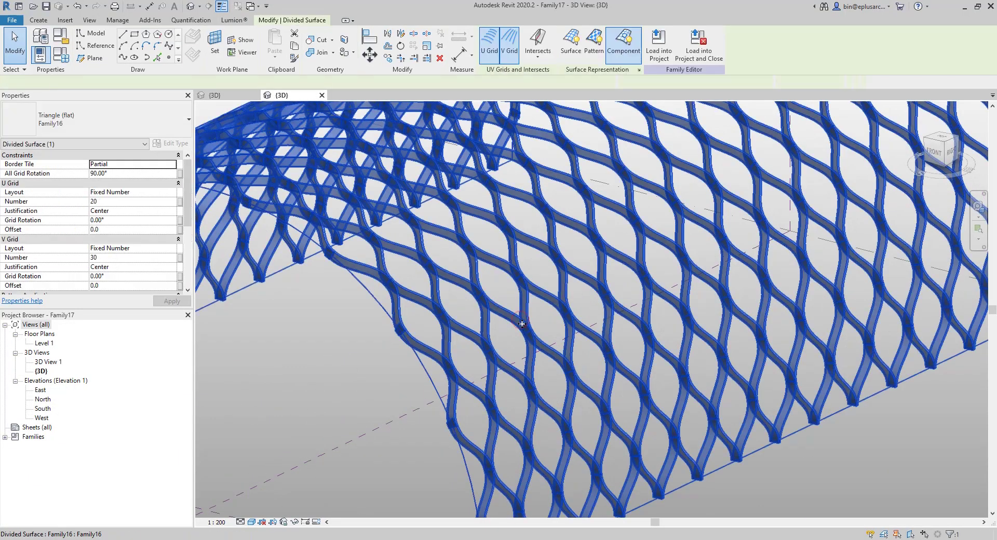
click(522, 323)
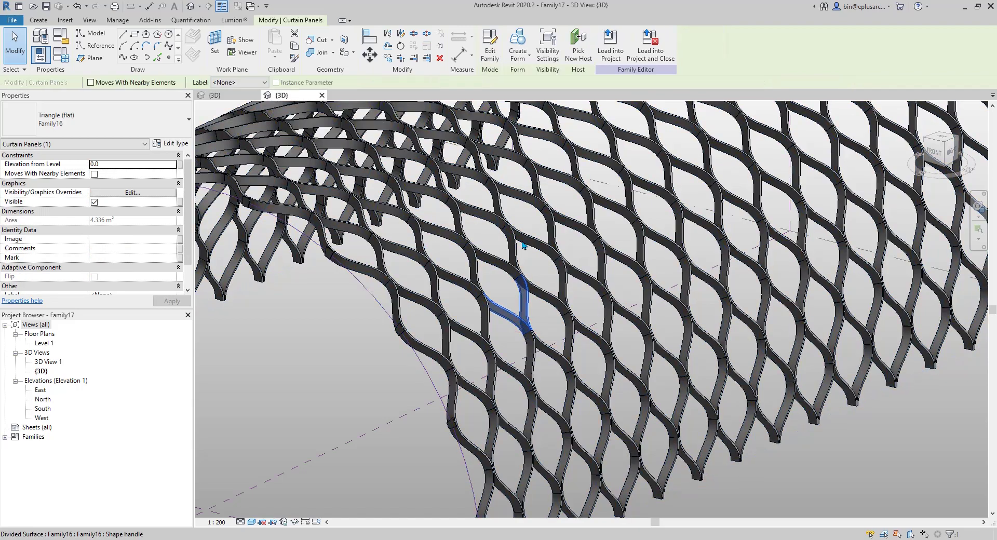
scroll(526, 290, down, 3)
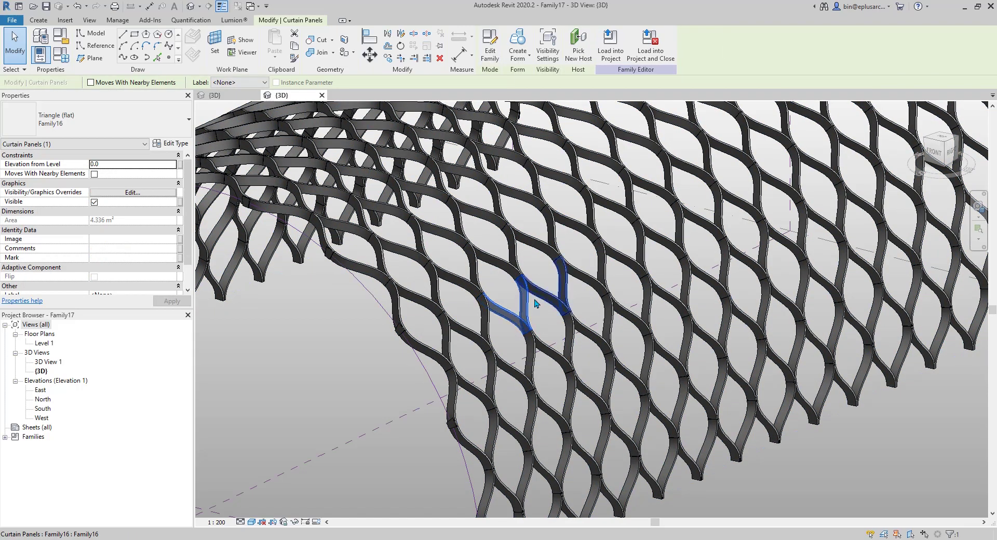
shift+middle_drag(527, 311, 667, 263)
click(541, 353)
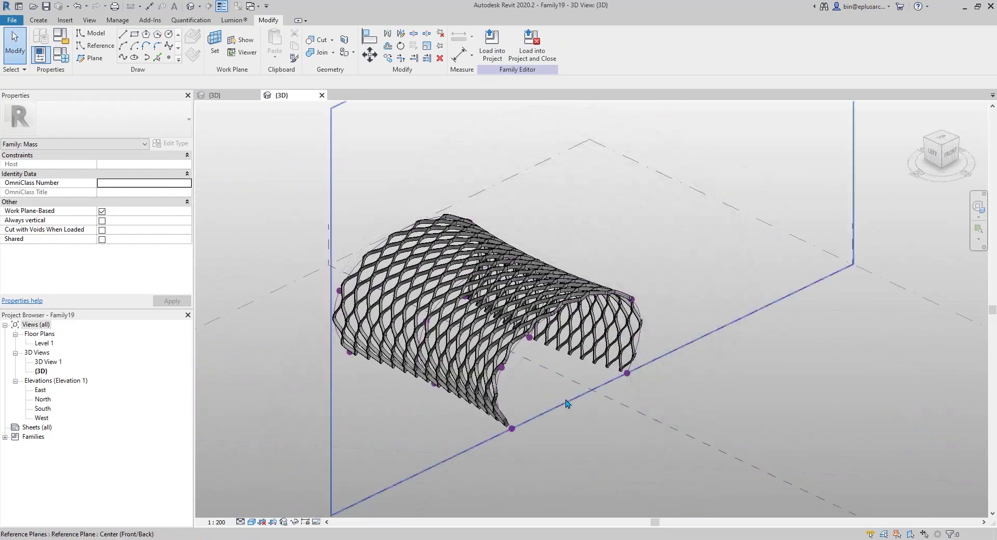
Examine the Family19 lattice on its pinched, curved vault from the front, side and back
shift+middle_drag(633, 328, 672, 328)
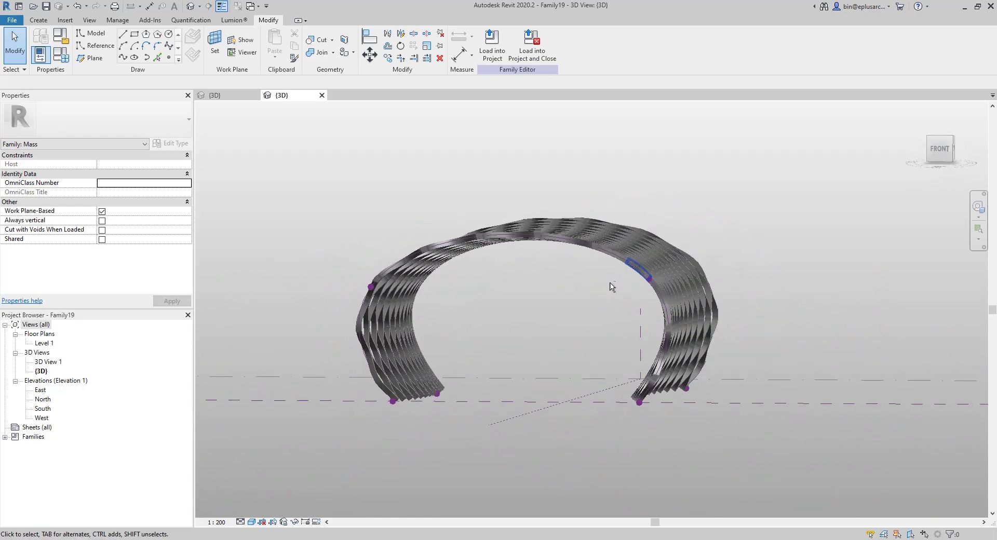
shift+middle_drag(675, 306, 635, 432)
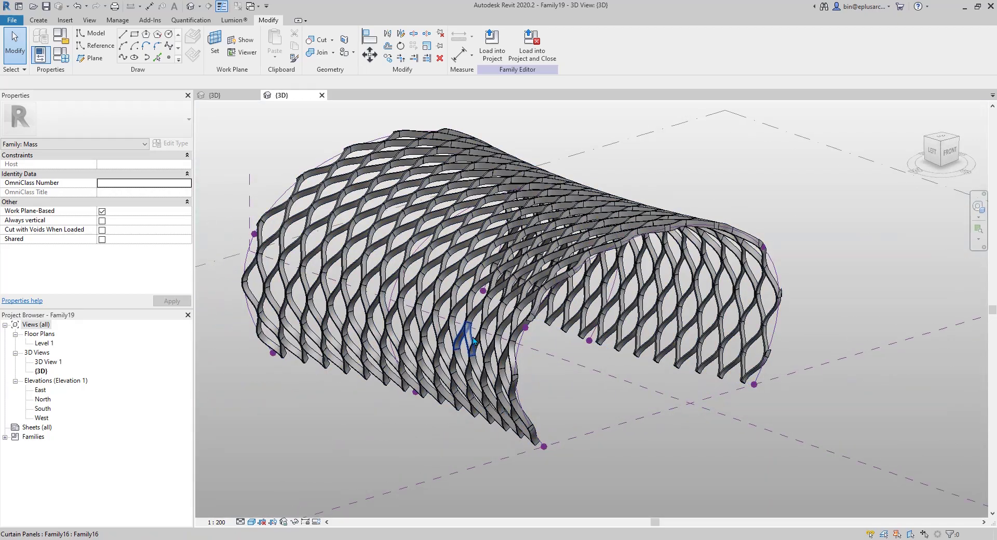
shift+middle_drag(485, 381, 657, 381)
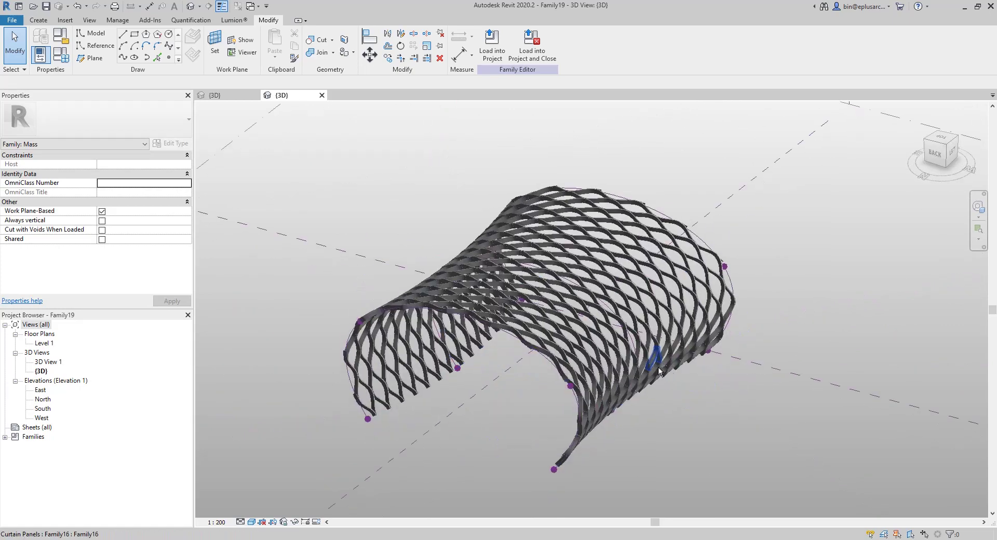